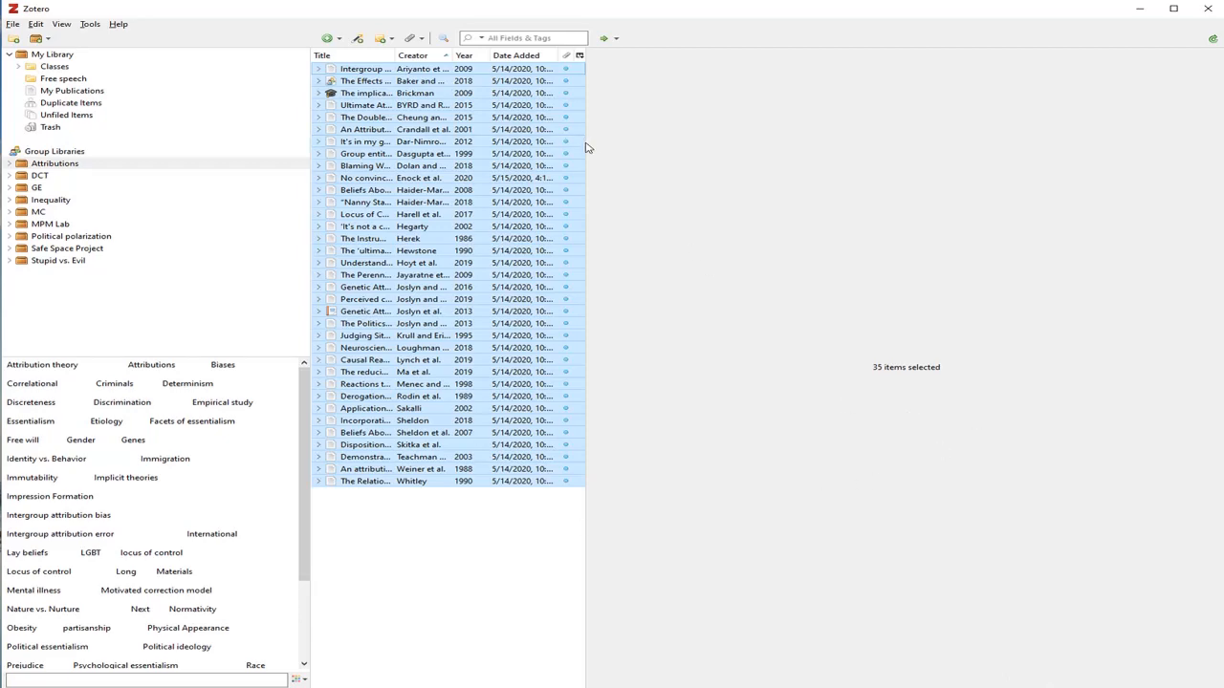
- Widen the item list so the full titles, creators and dates are readable, keeping the details pane visible
drag(586, 148, 1070, 214)
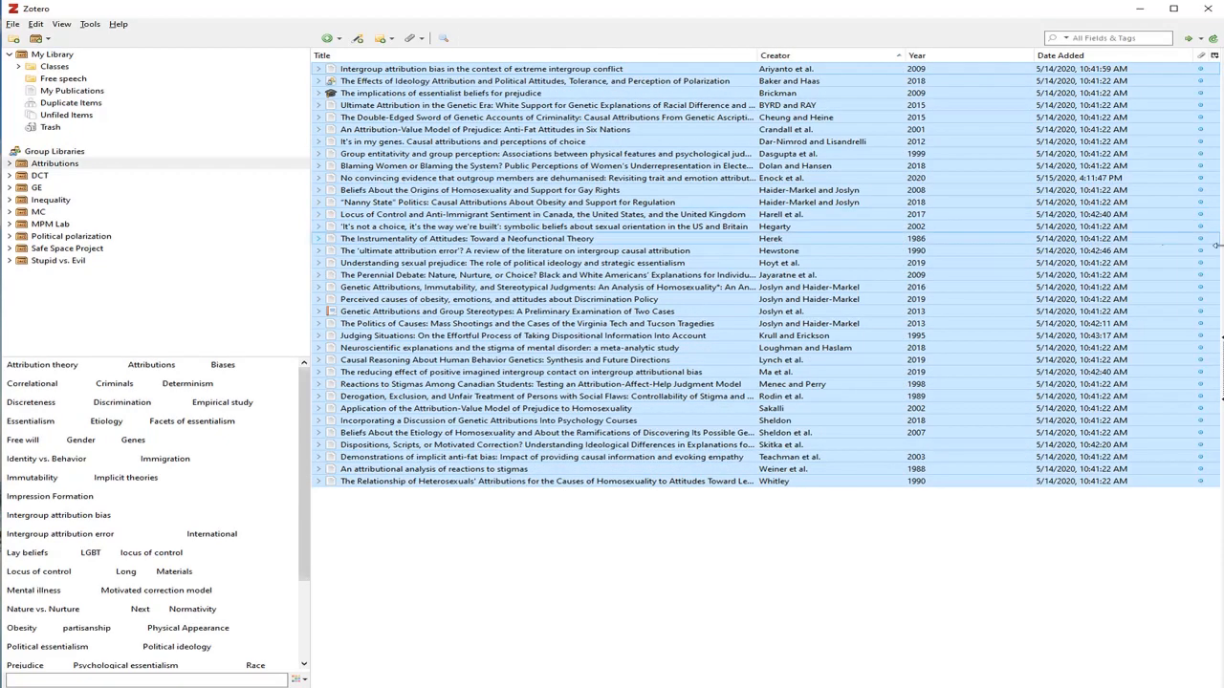
click(1220, 342)
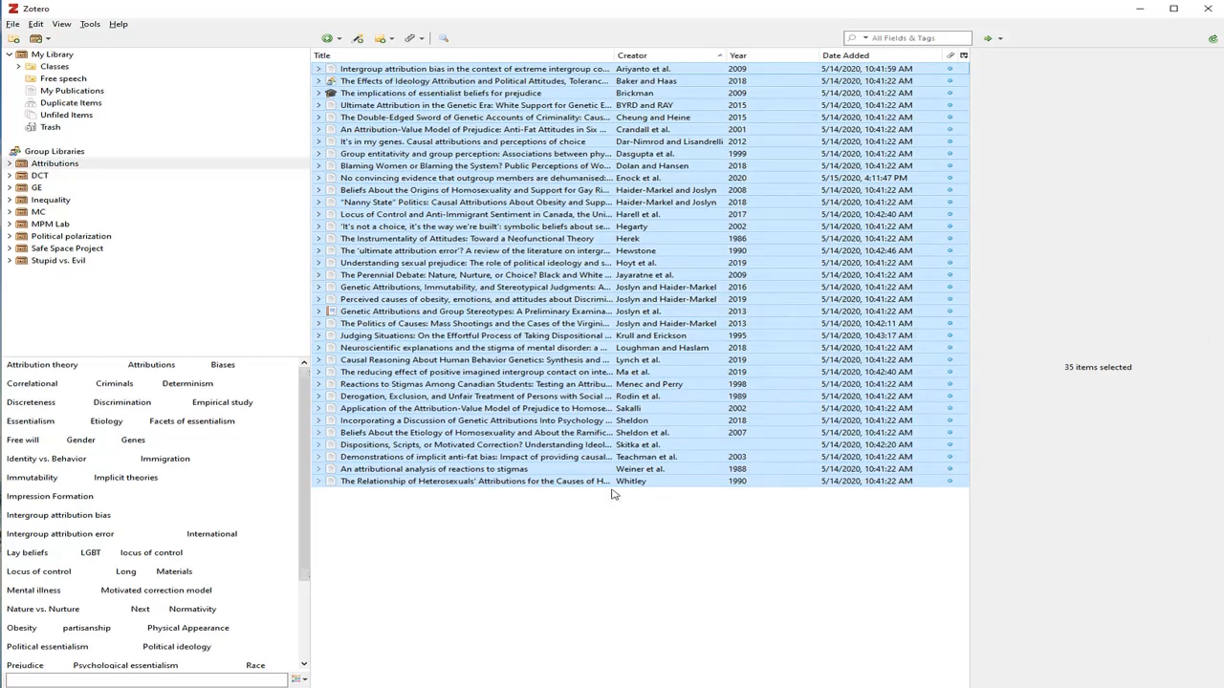
- Select all items in the Attributions group library and generate a report from them
click(843, 396)
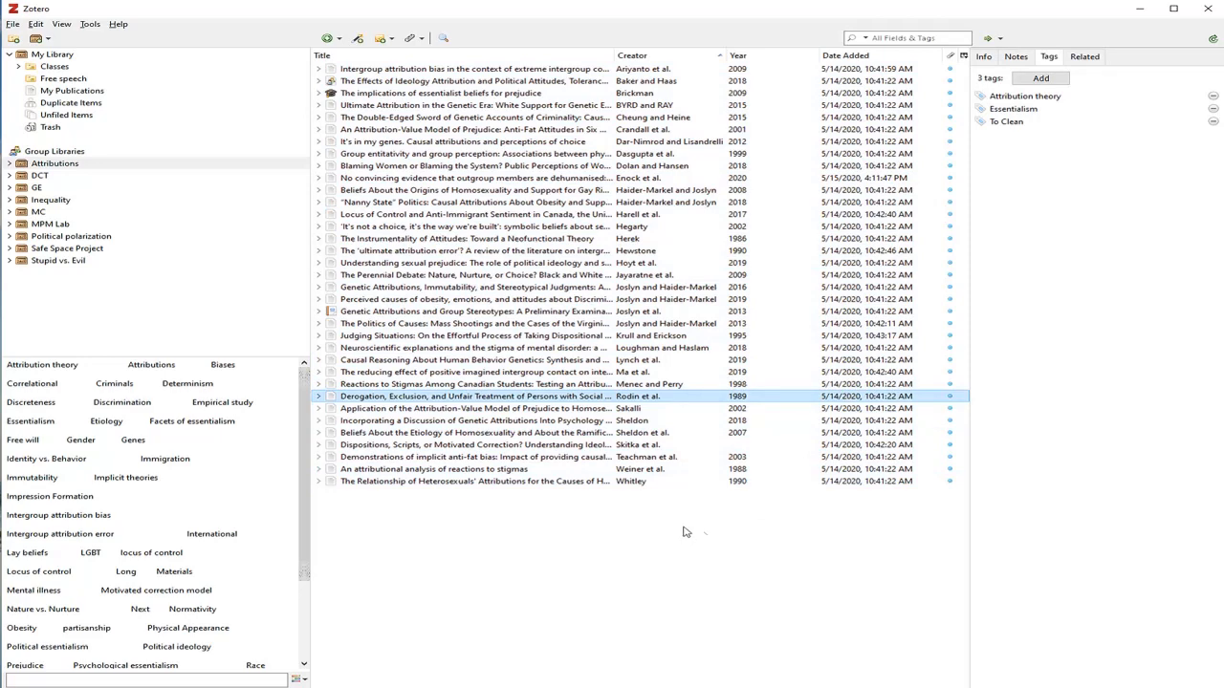
key(ctrl+a)
right_click(670, 367)
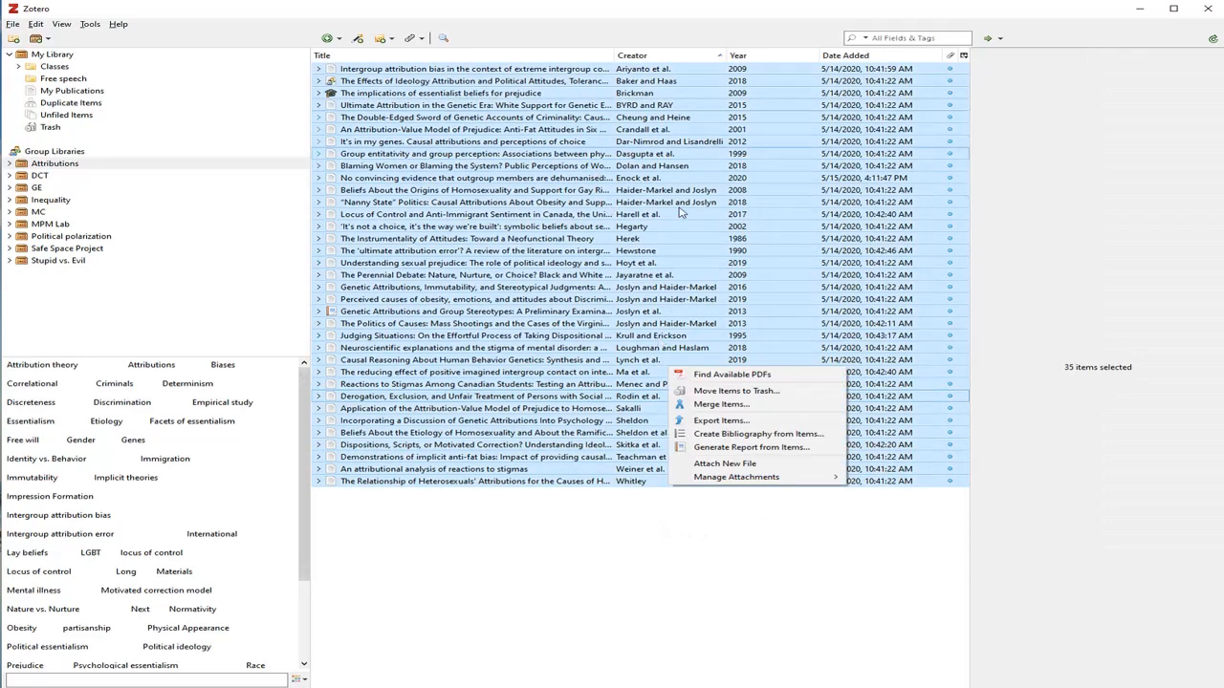
click(819, 447)
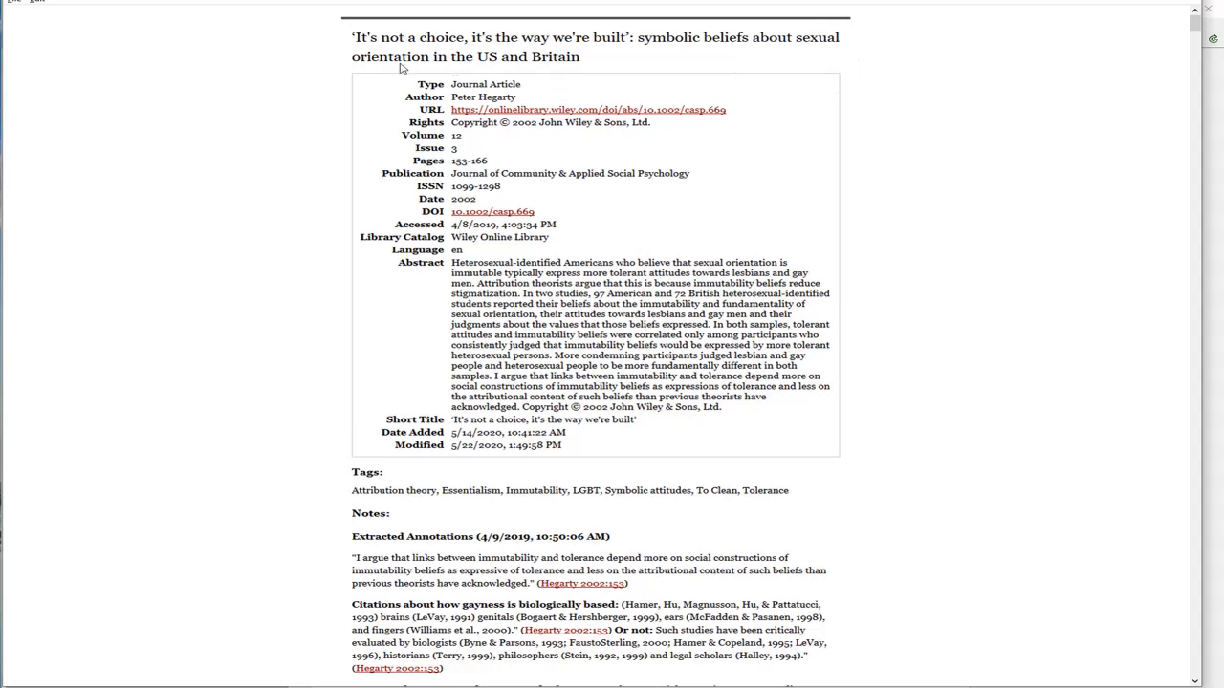
- Examine the first report entry's title, type, author, dates, abstract and tags
drag(353, 35, 627, 58)
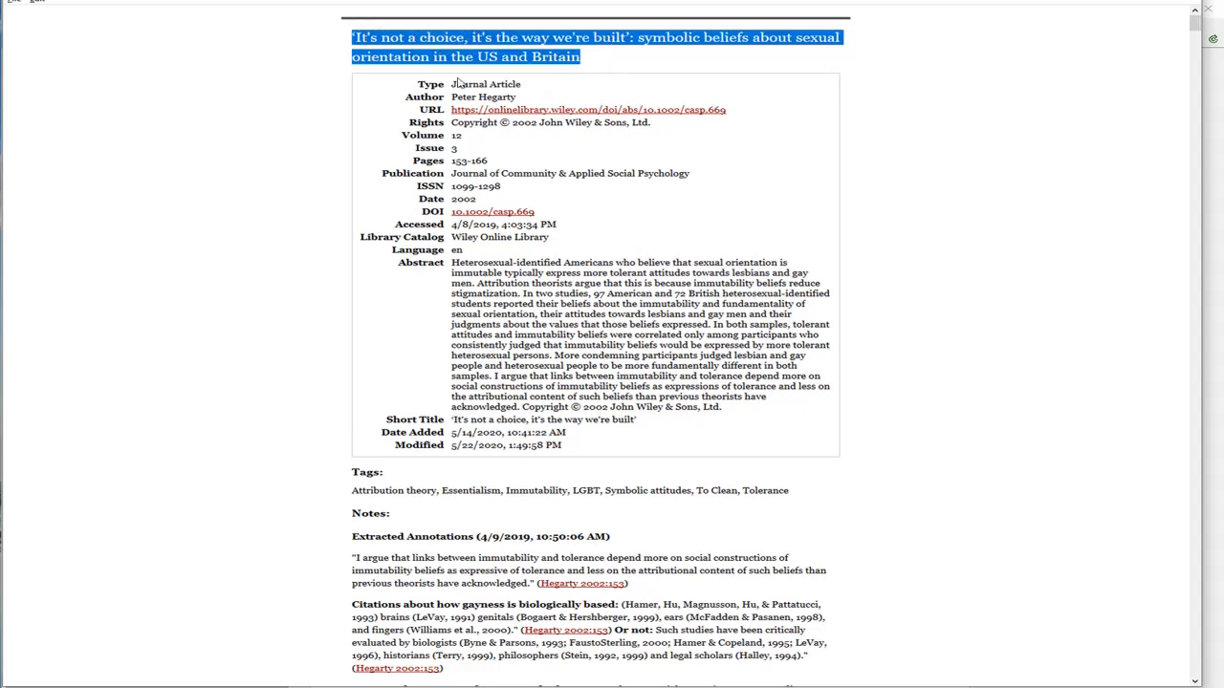
drag(458, 83, 427, 96)
click(522, 121)
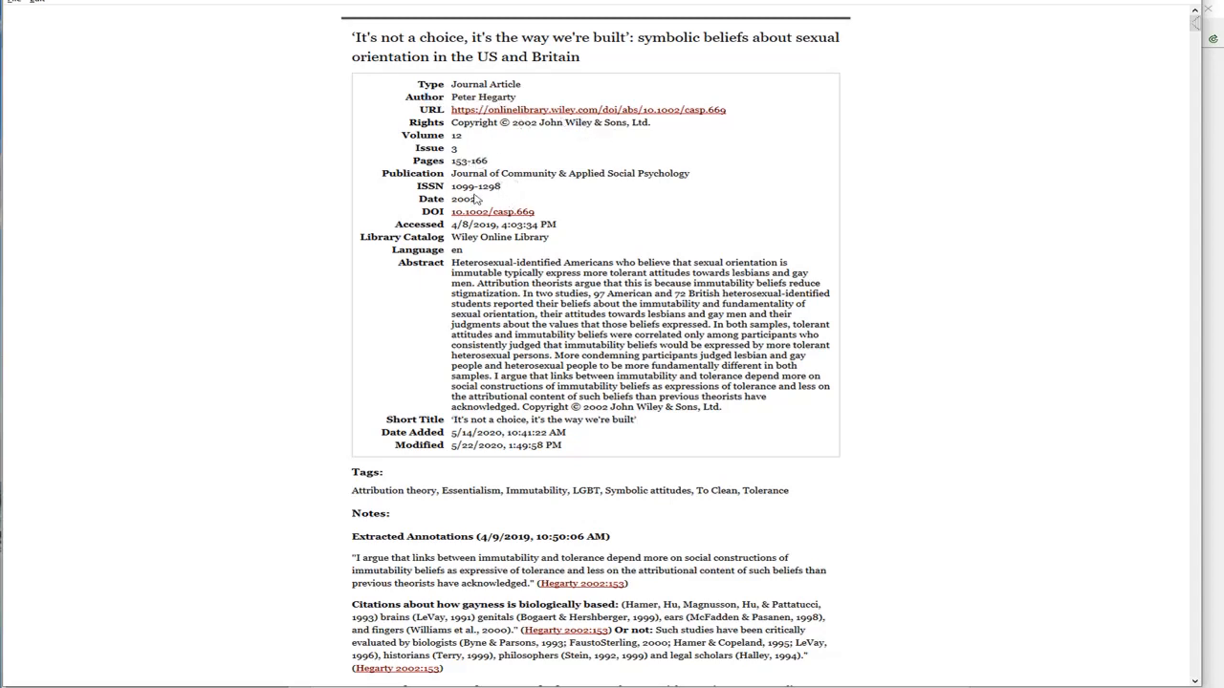
drag(466, 186, 473, 197)
click(471, 196)
drag(445, 274, 750, 421)
click(715, 440)
drag(356, 493, 832, 497)
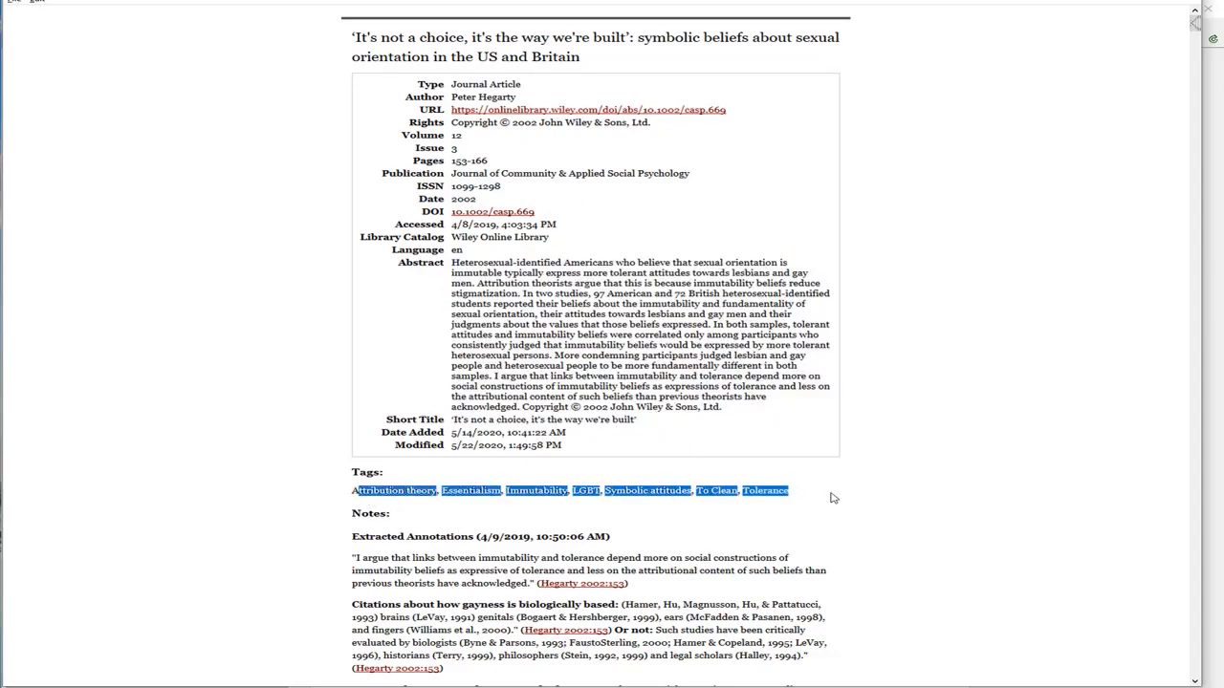
click(746, 525)
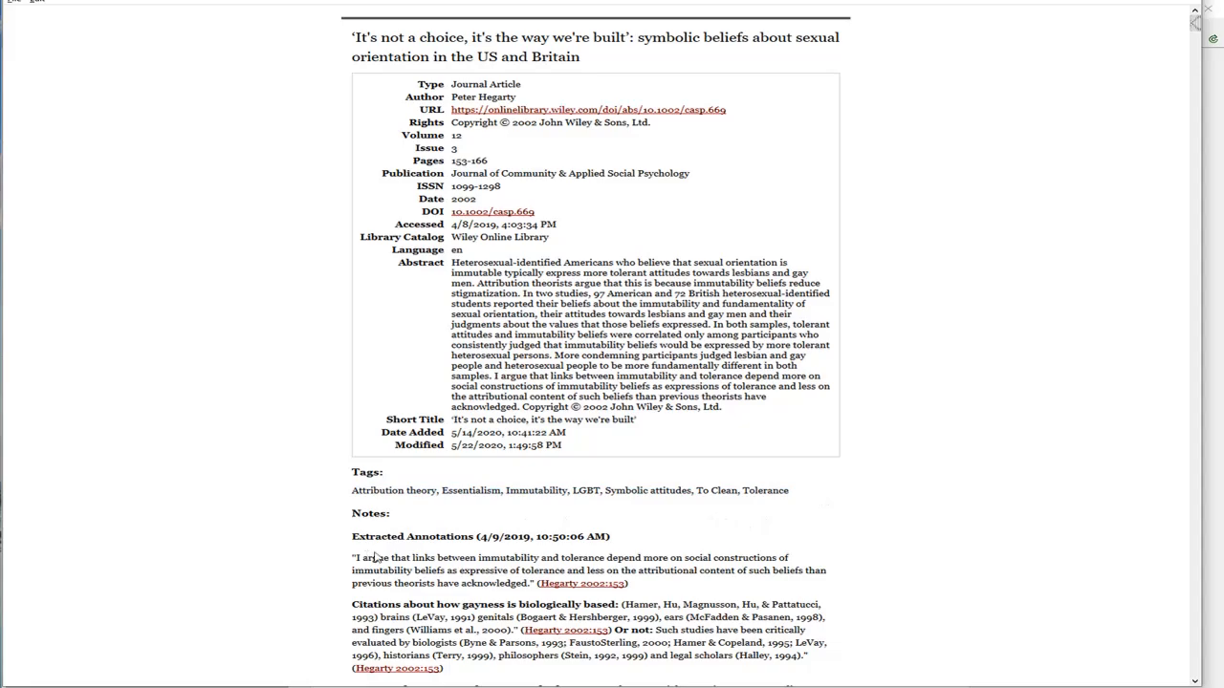
- Read through the first entry's notes and extracted annotations down to its attachments
drag(376, 557, 445, 669)
click(593, 633)
scroll(712, 574, down, 5)
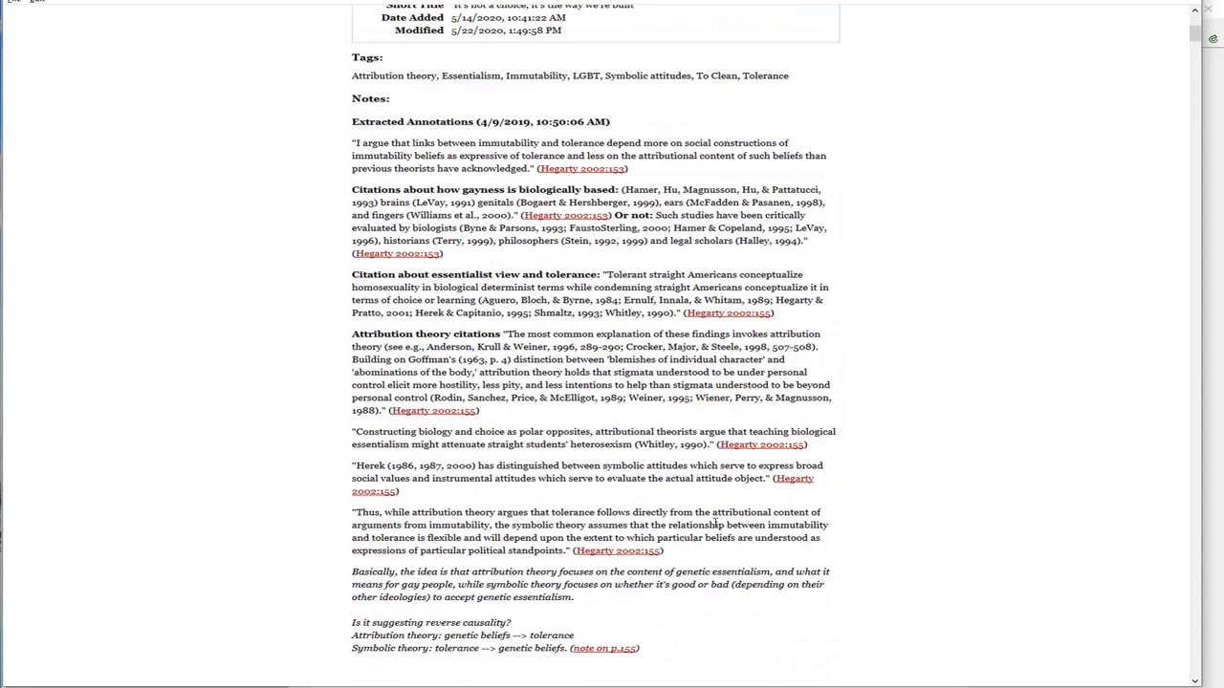
scroll(715, 524, down, 12)
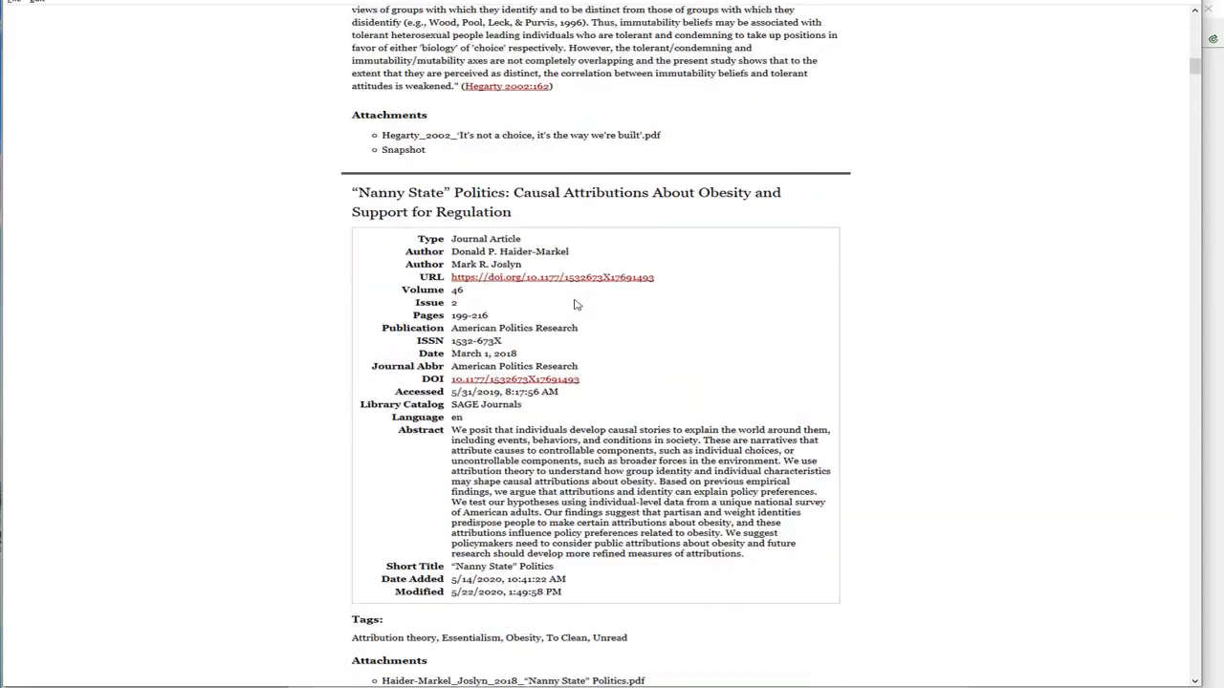
- Skim the following report entries, starting with "Nanny State" Politics and An Attribution-Value Model of Prejudice, and close the report
scroll(541, 185, up, 1)
scroll(459, 143, down, 4)
scroll(372, 108, up, 2)
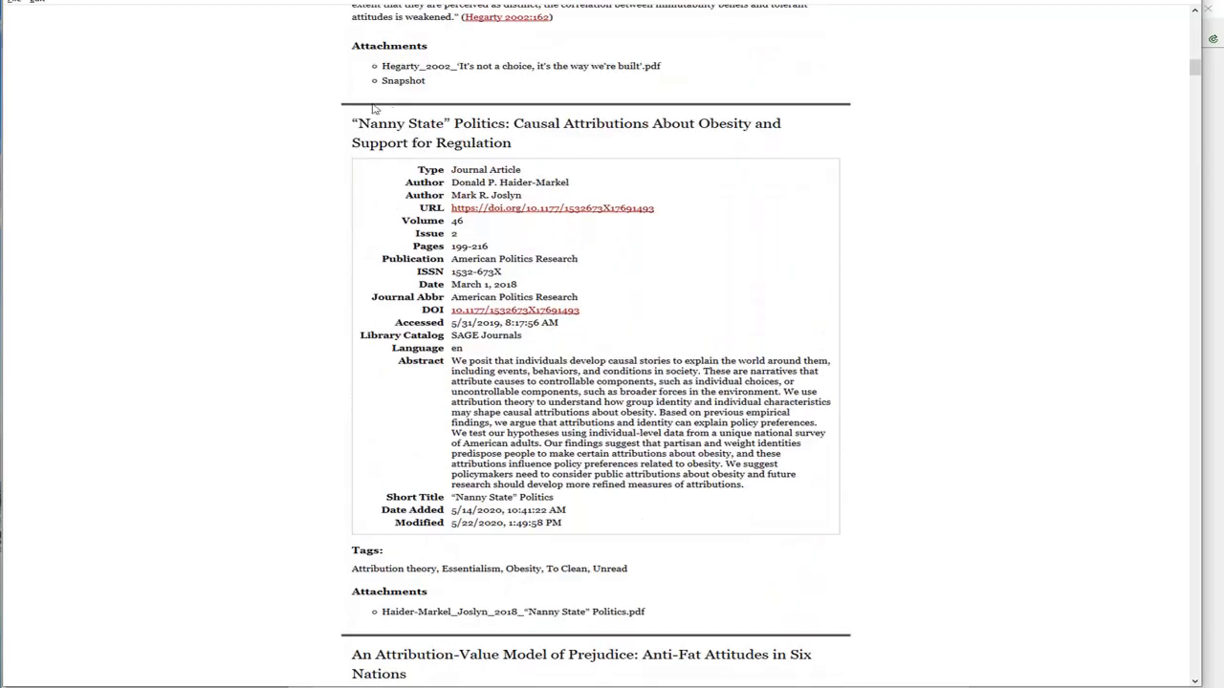
drag(373, 108, 708, 656)
scroll(707, 573, down, 3)
click(403, 449)
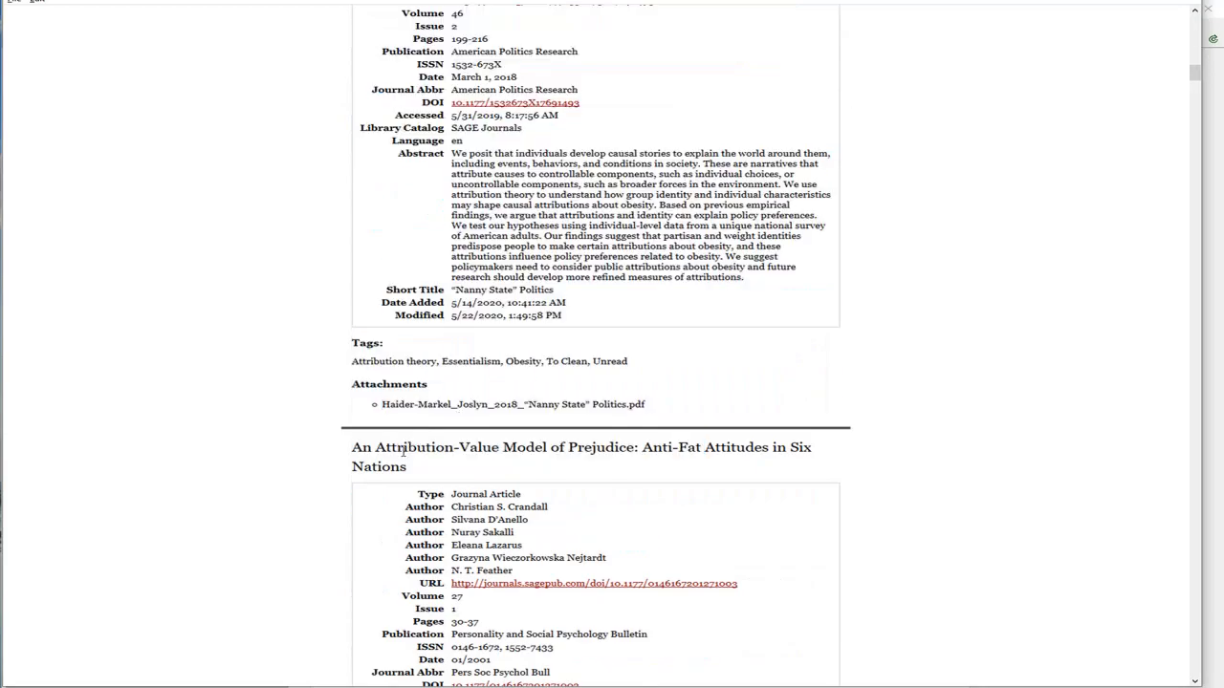
drag(403, 449, 806, 592)
click(920, 431)
scroll(923, 383, down, 15)
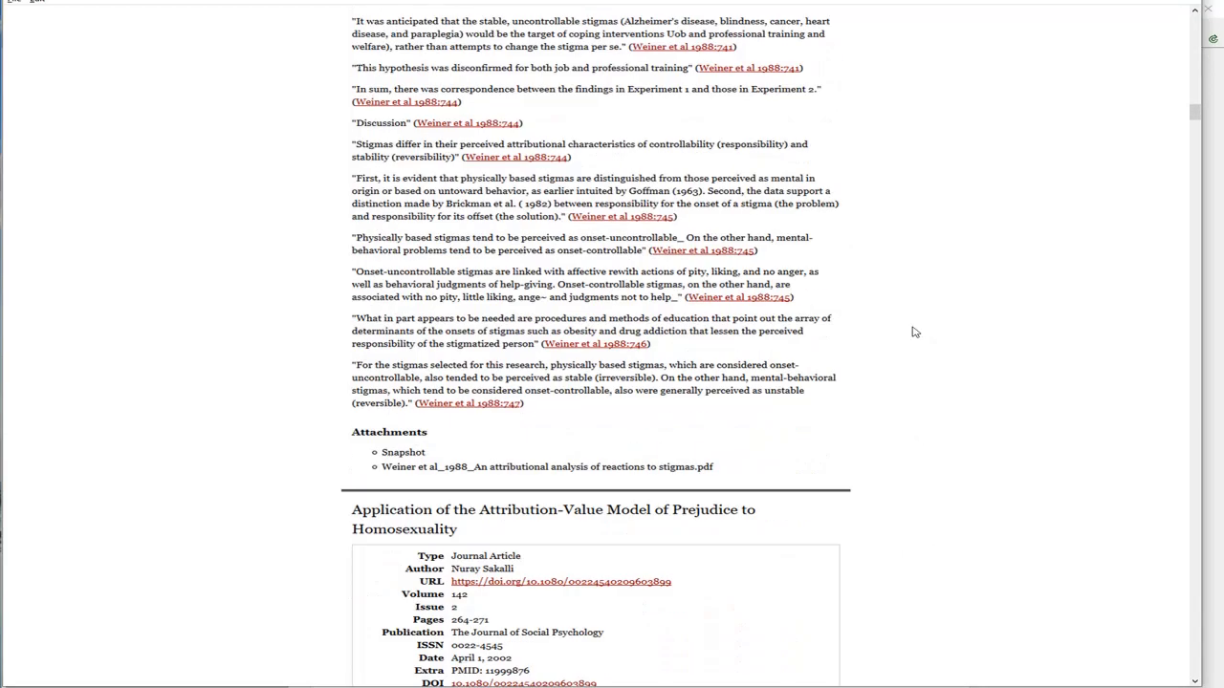
scroll(912, 331, down, 20)
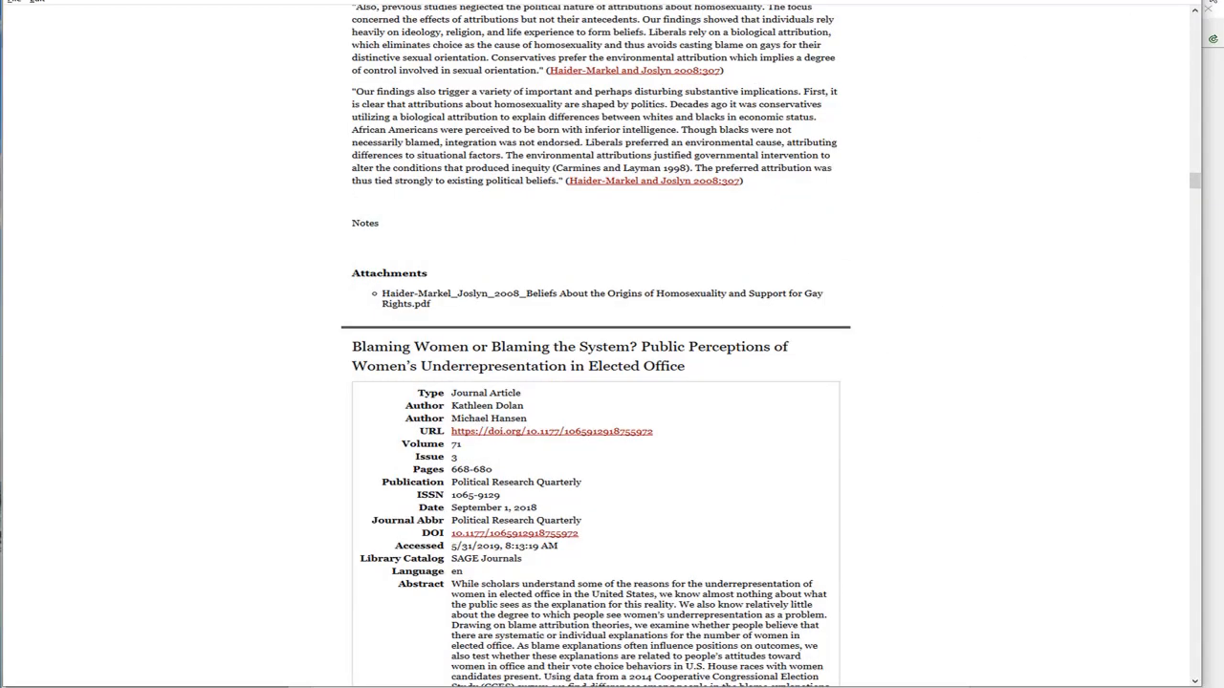
click(1182, 1)
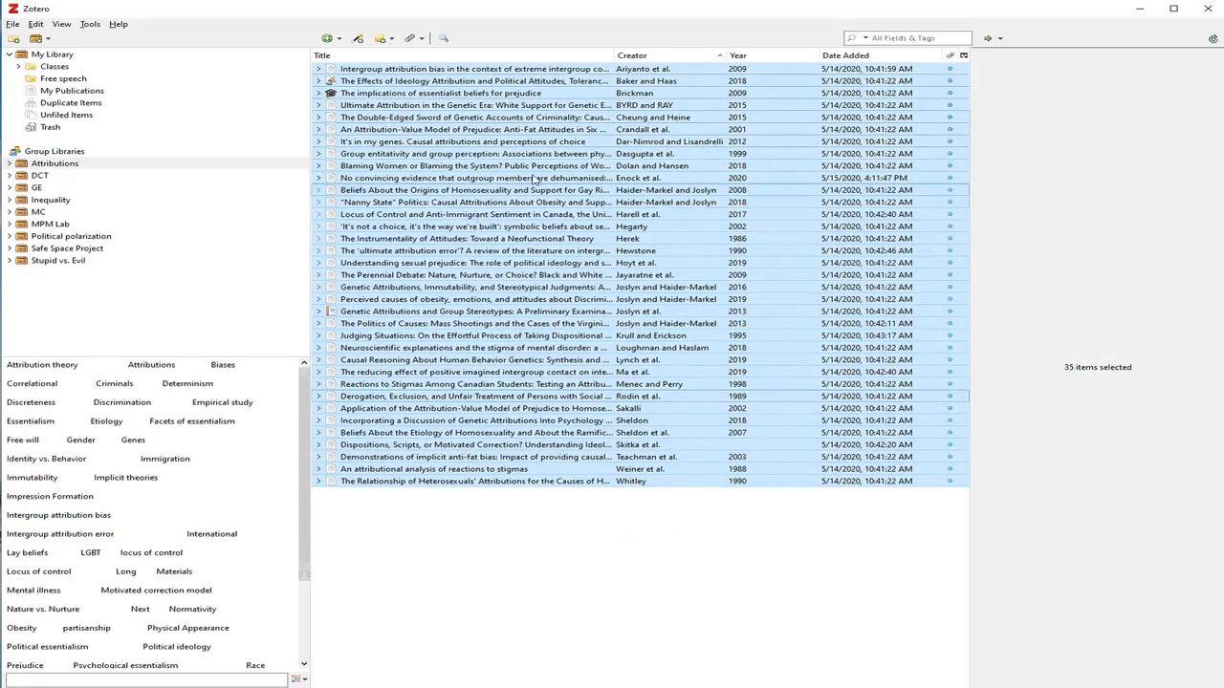
- Export the selected items with their notes in CSV format as Exported Items in the Documents folder
right_click(560, 332)
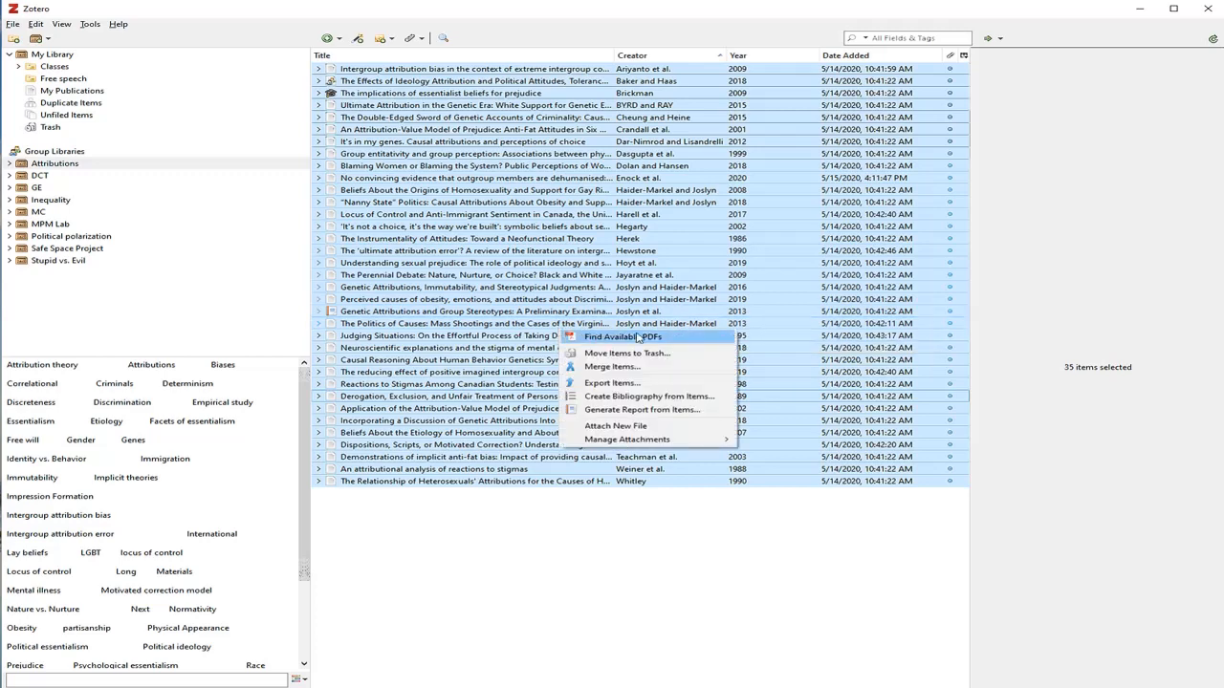
mouse_move(709, 446)
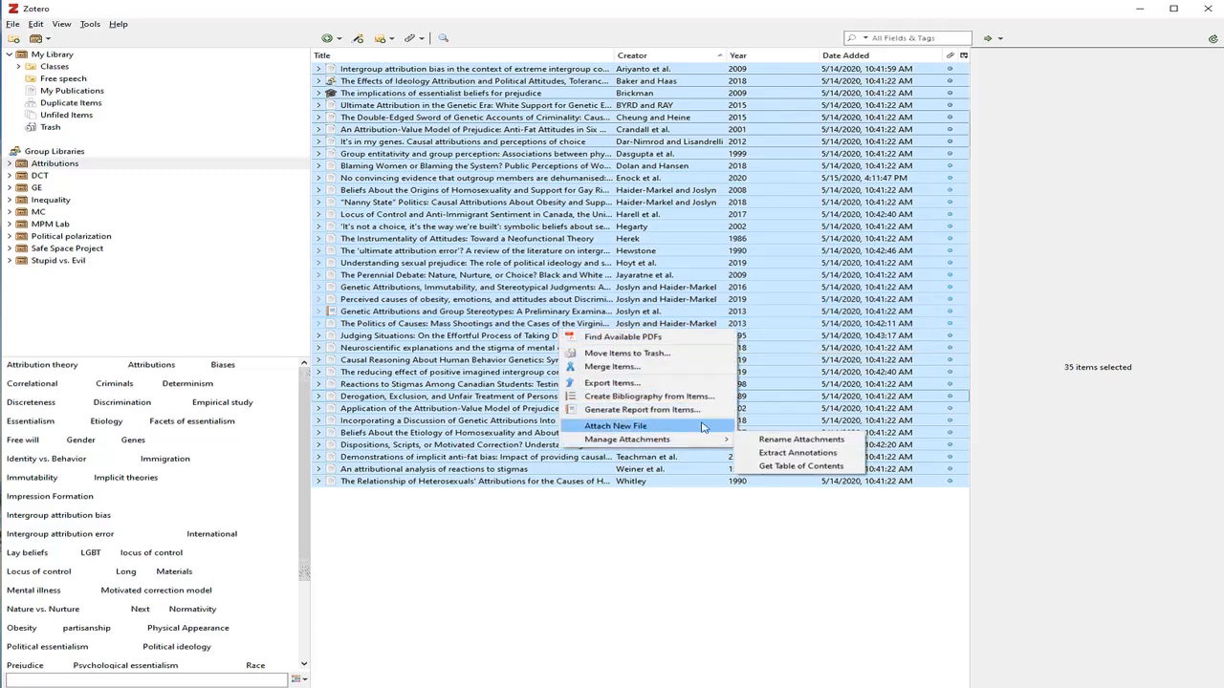
click(667, 385)
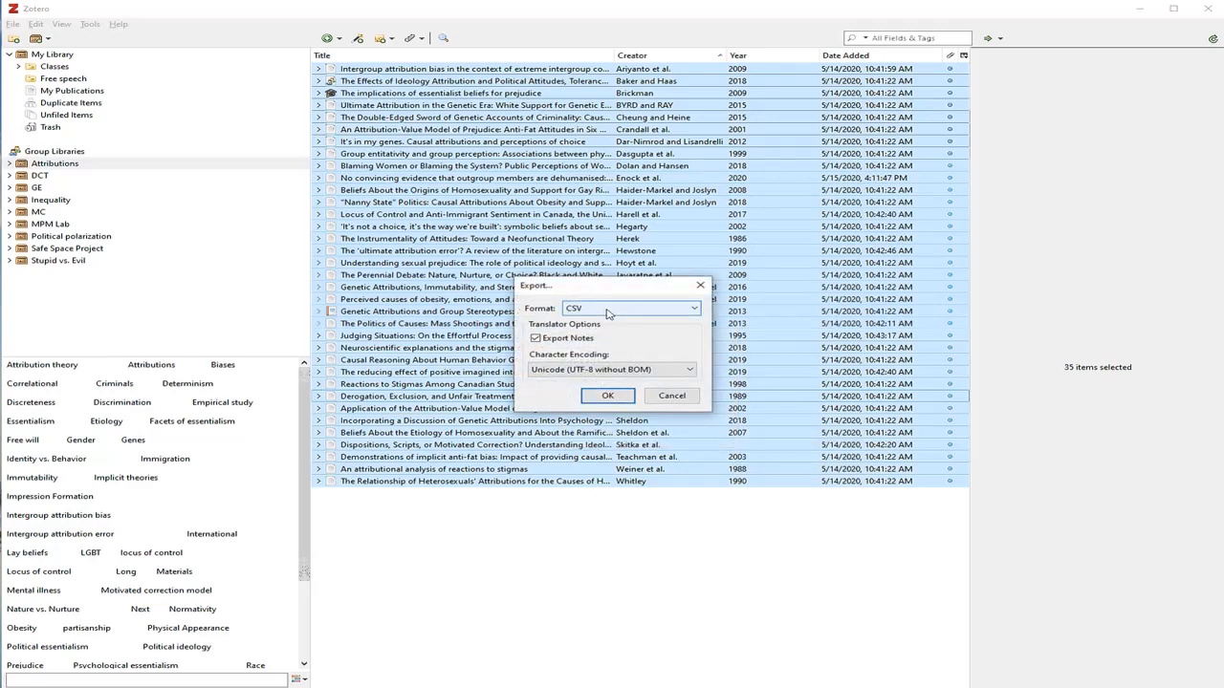
click(601, 395)
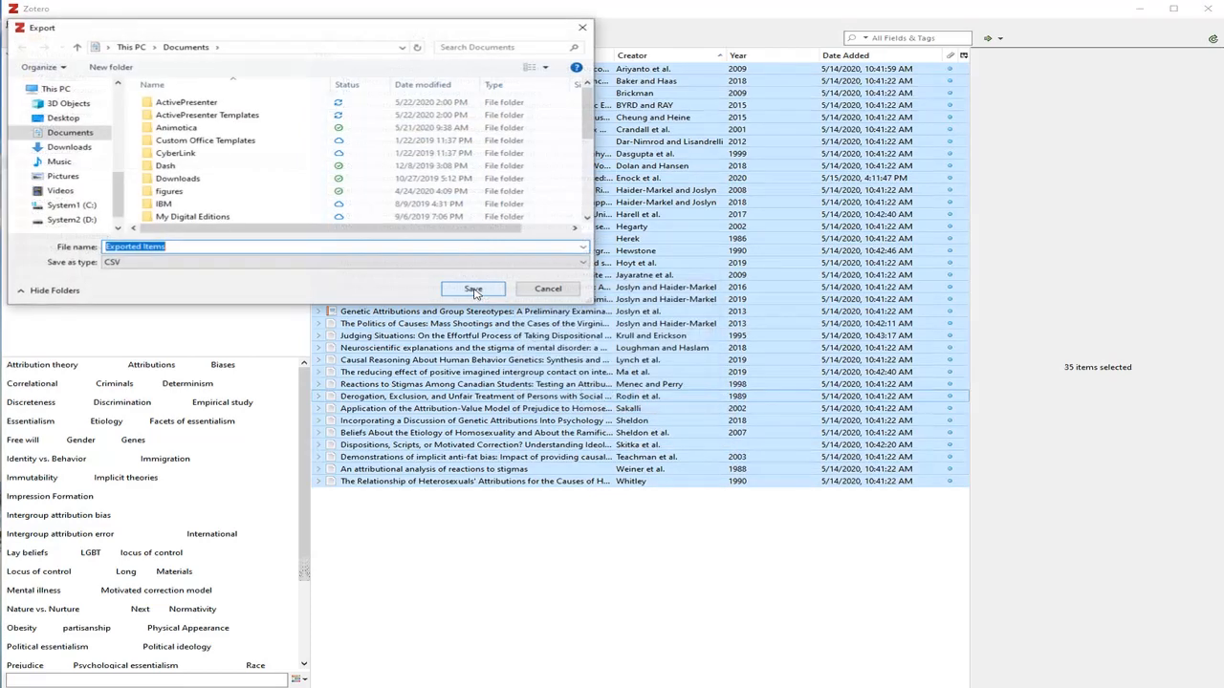
click(462, 287)
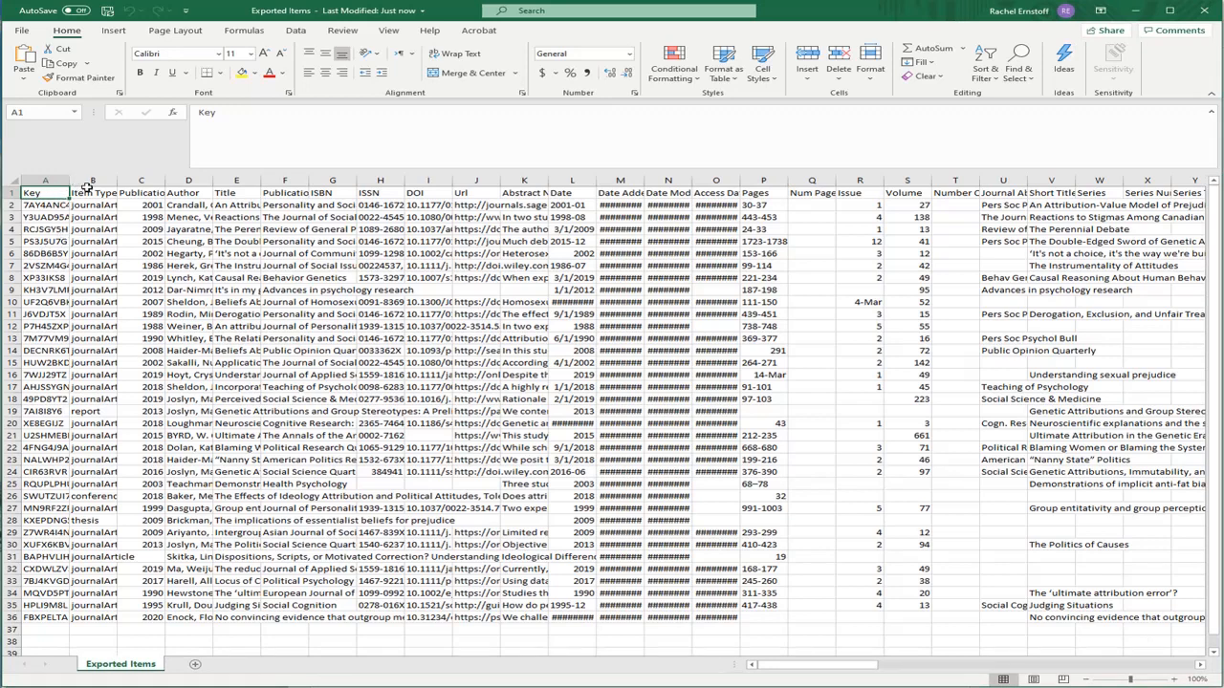
- Switch to the Exported Items spreadsheet in Excel and examine its bibliographic columns from Publication Year across to Type
click(160, 217)
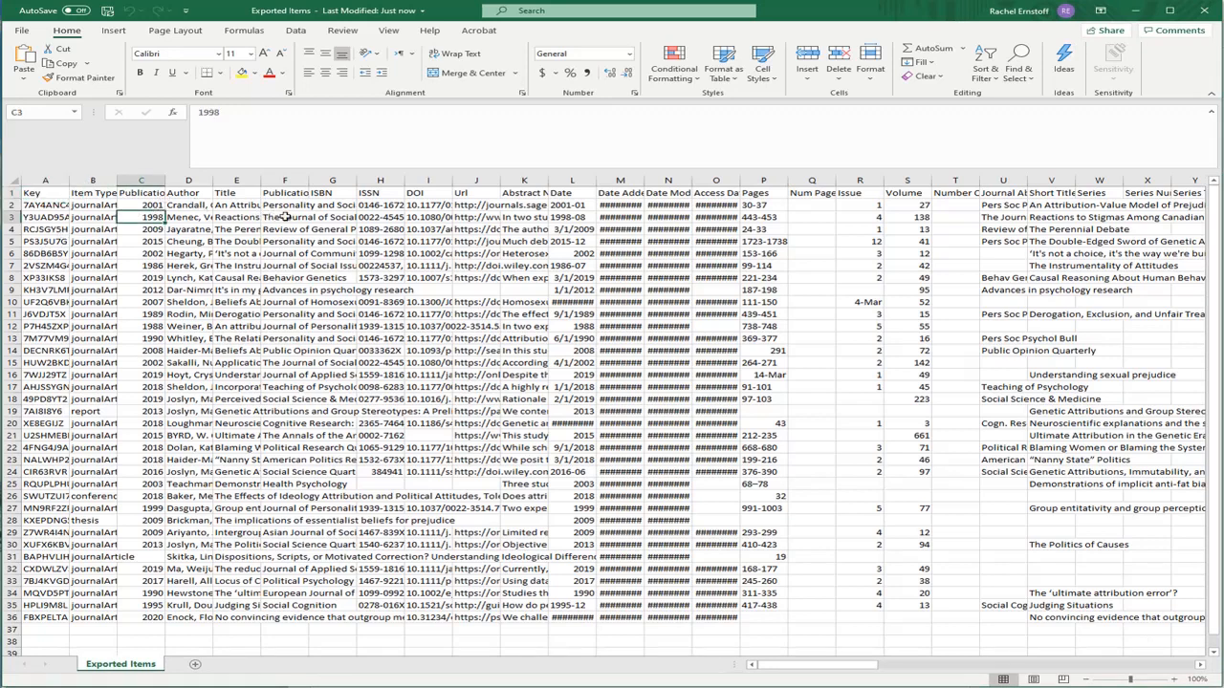
click(1012, 218)
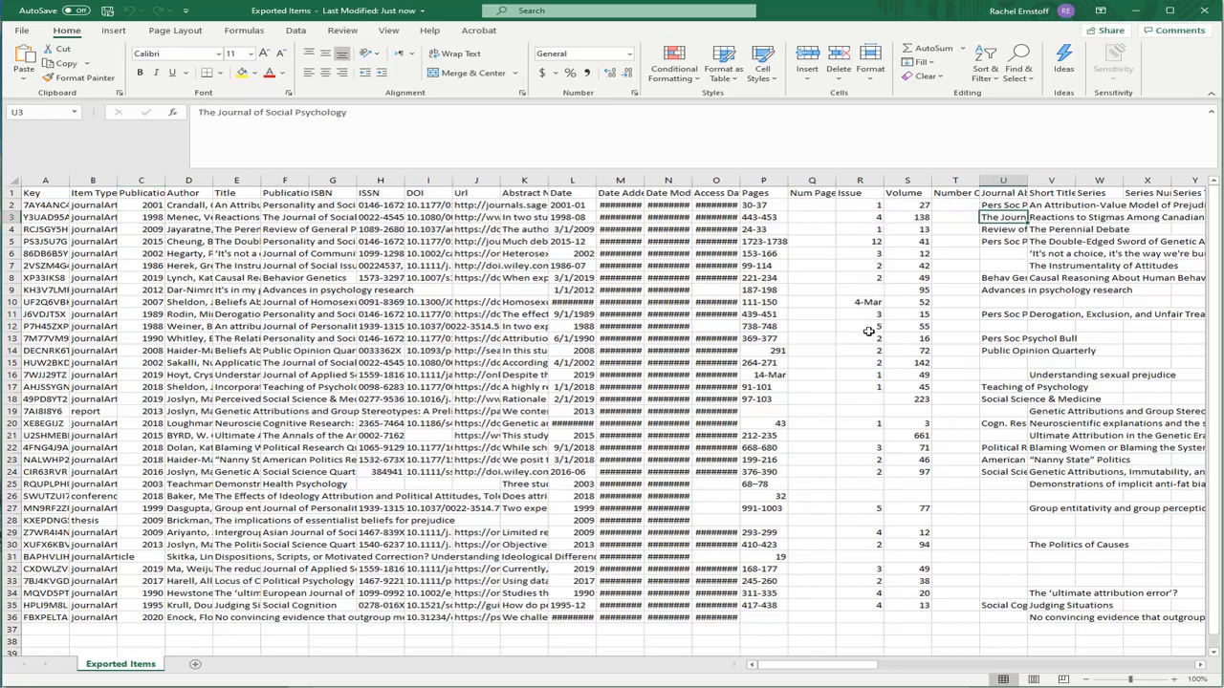
click(937, 365)
key(Right)
key(Right)
key(Right)
key(Right)
key(Right)
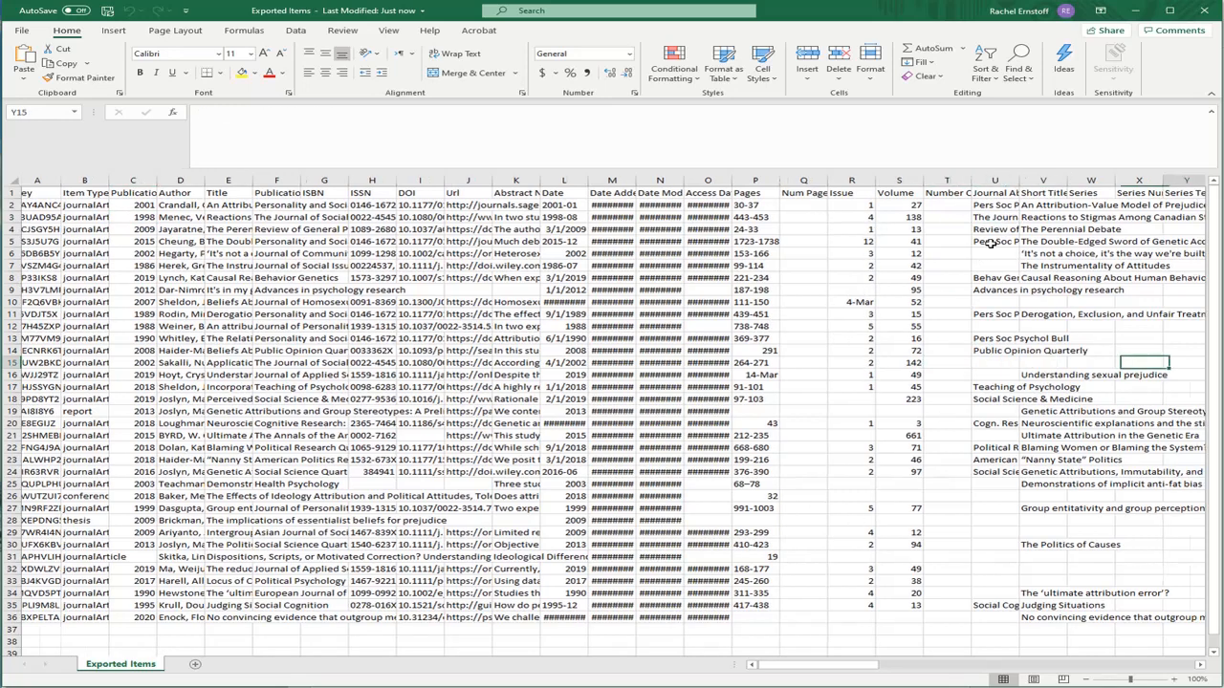
key(Right)
key(Right)
key(Right)
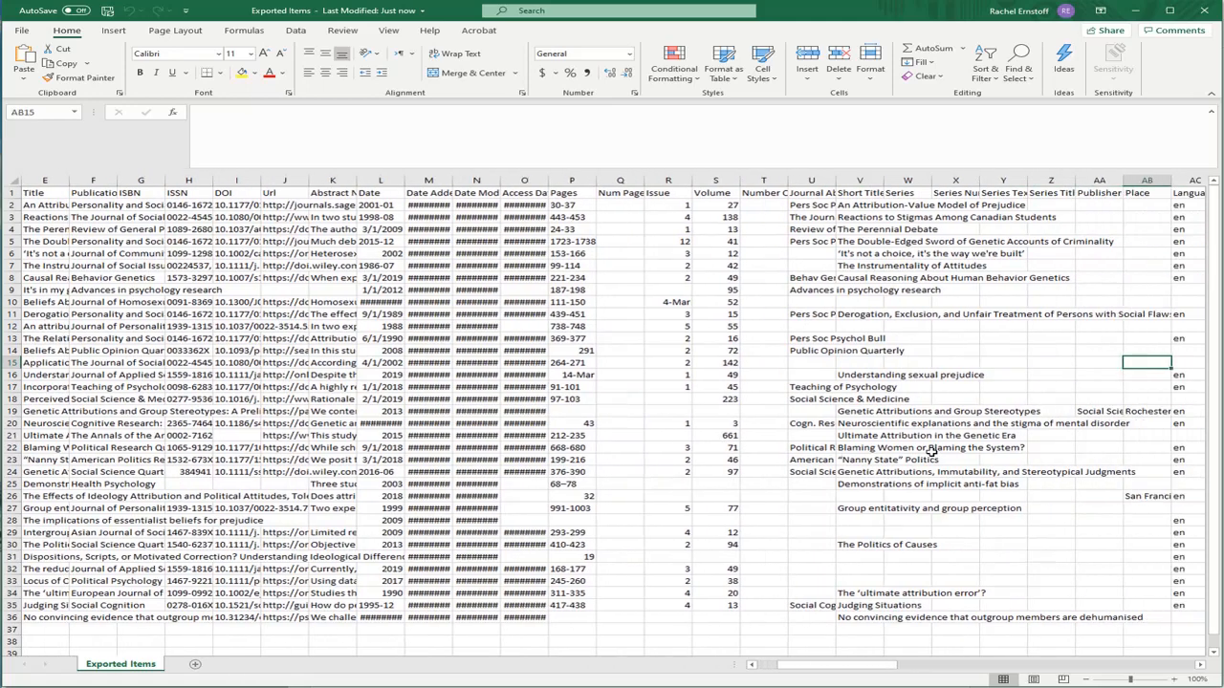
key(Right)
key(Right)
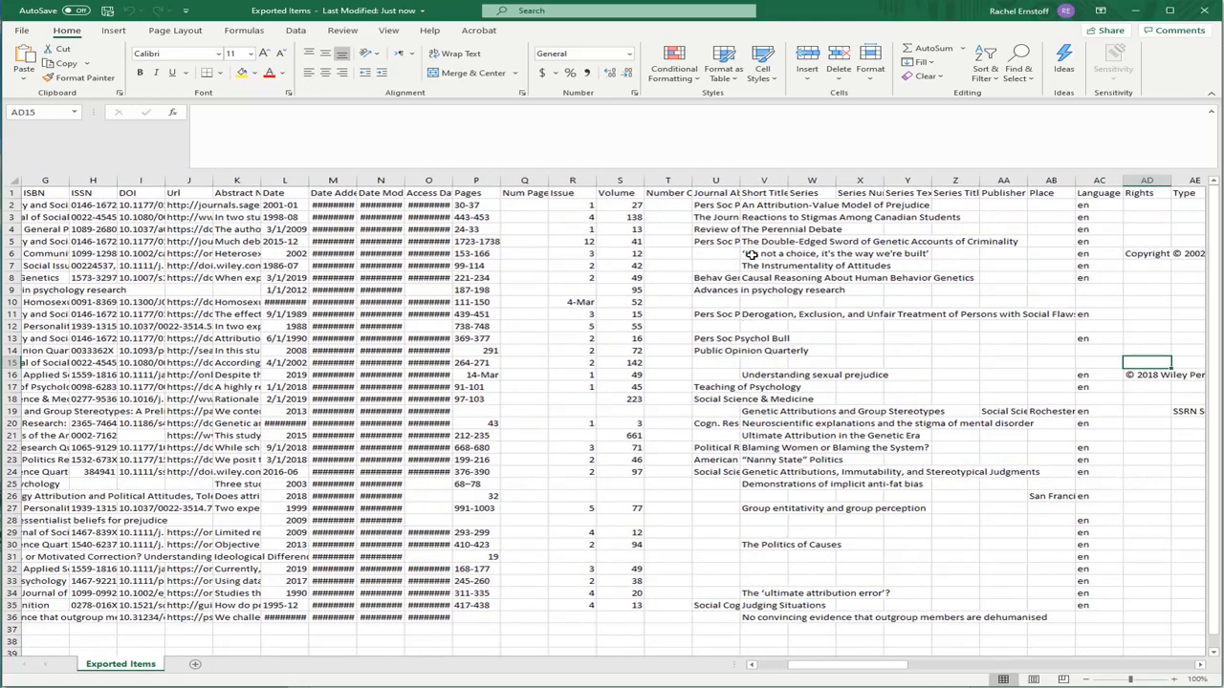
key(Right)
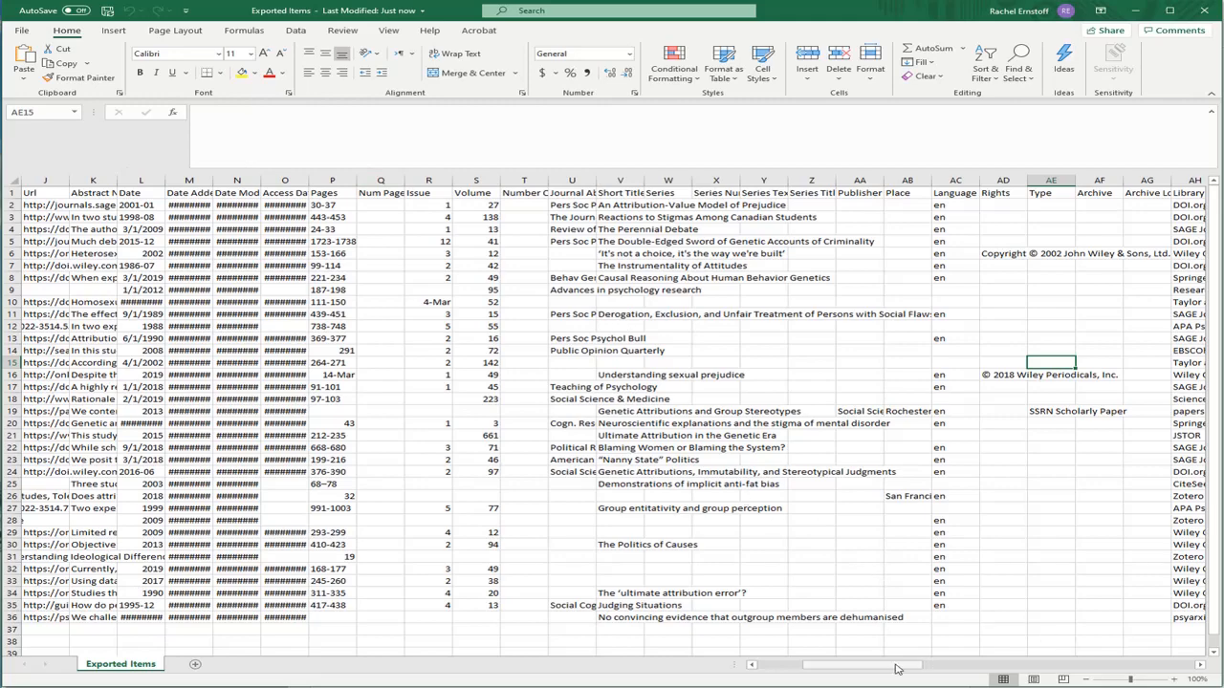
- Widen the Manual Tags column to show its full heading and check the Automatic Tags column beside it
drag(900, 669, 960, 672)
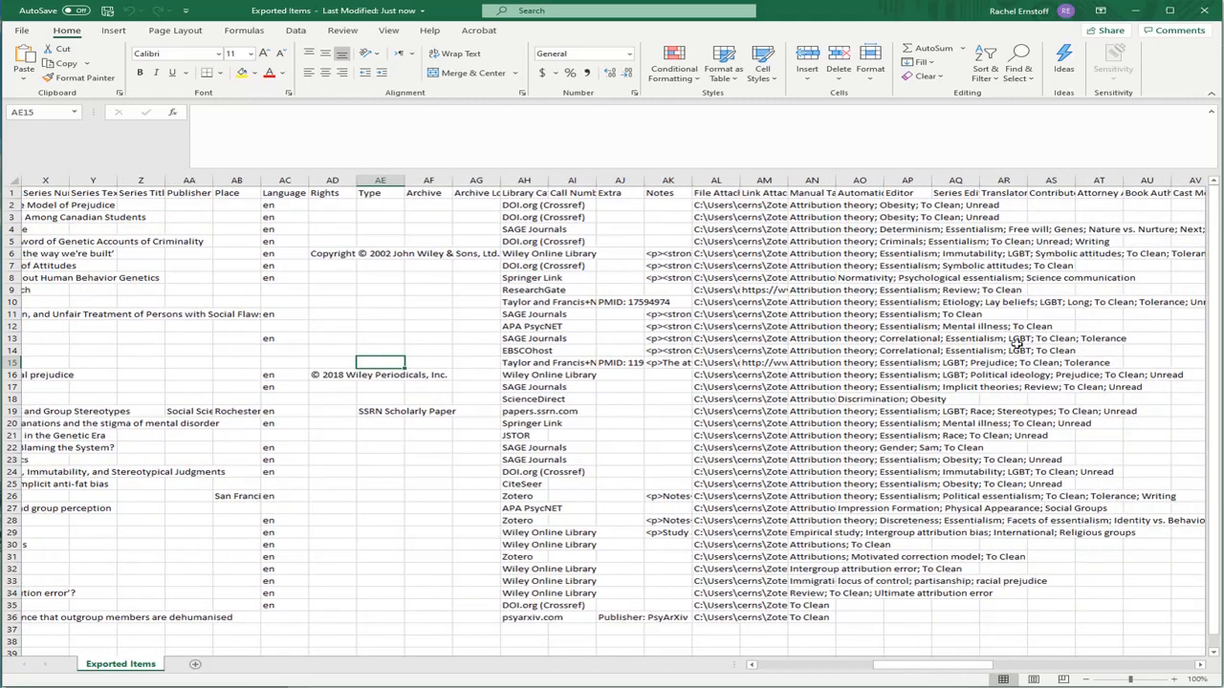
click(920, 196)
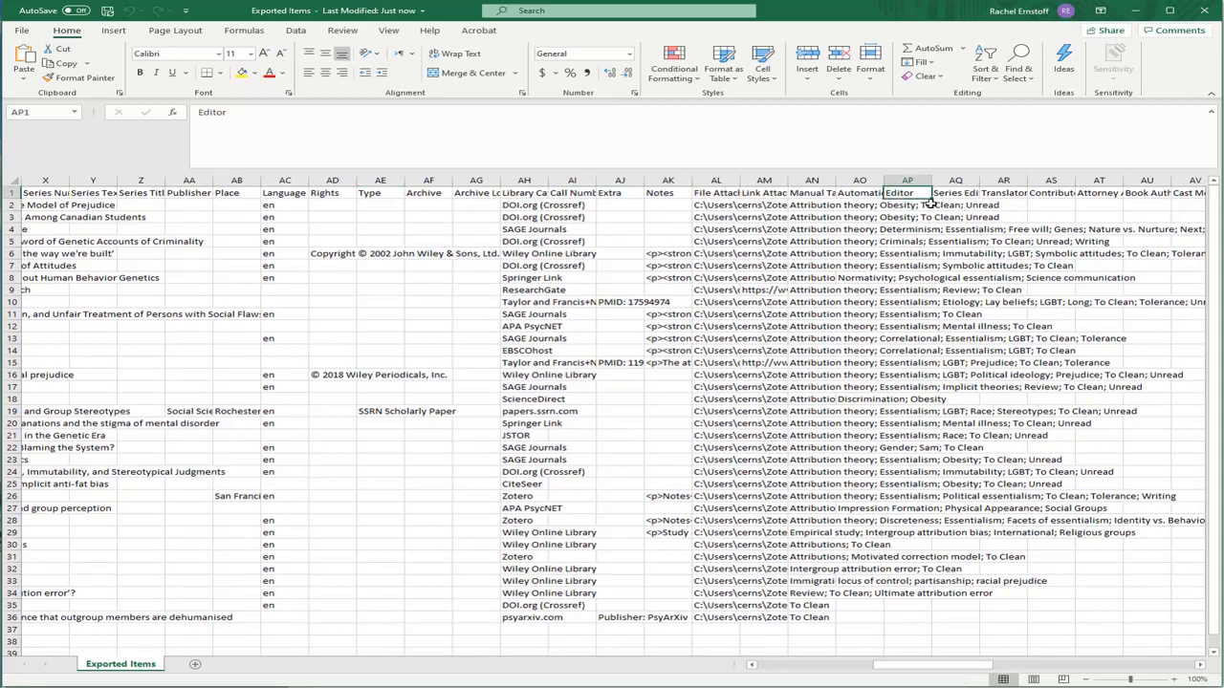
click(812, 205)
click(807, 193)
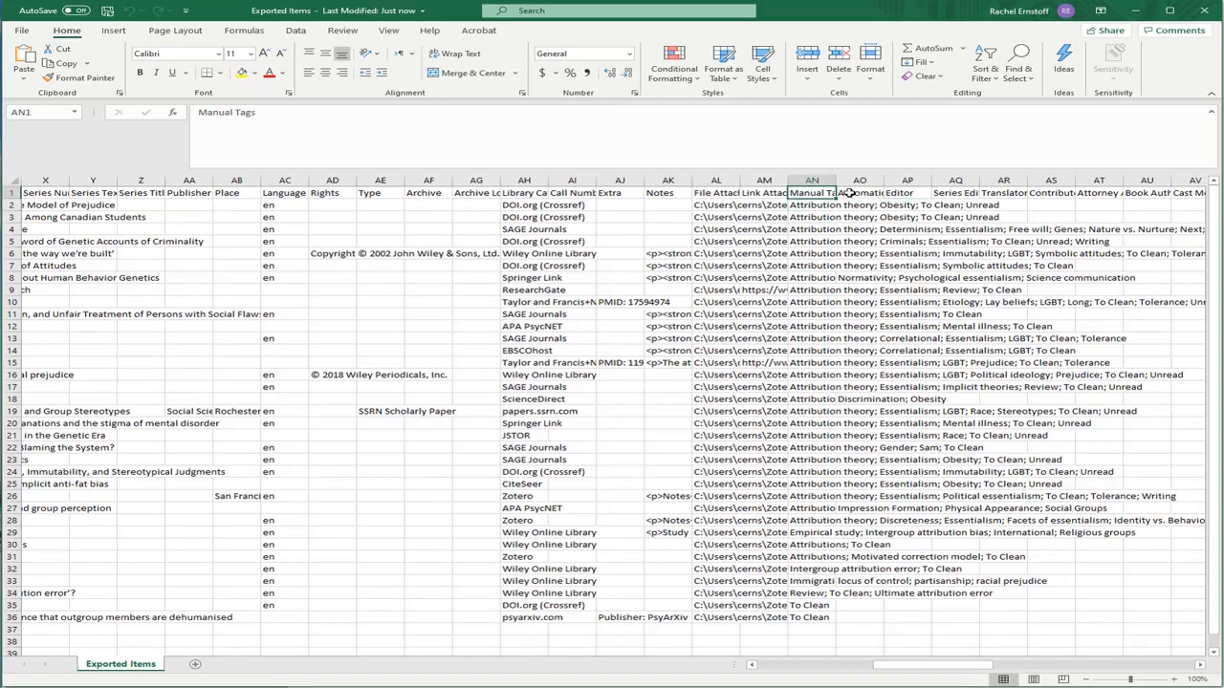
drag(835, 180, 869, 181)
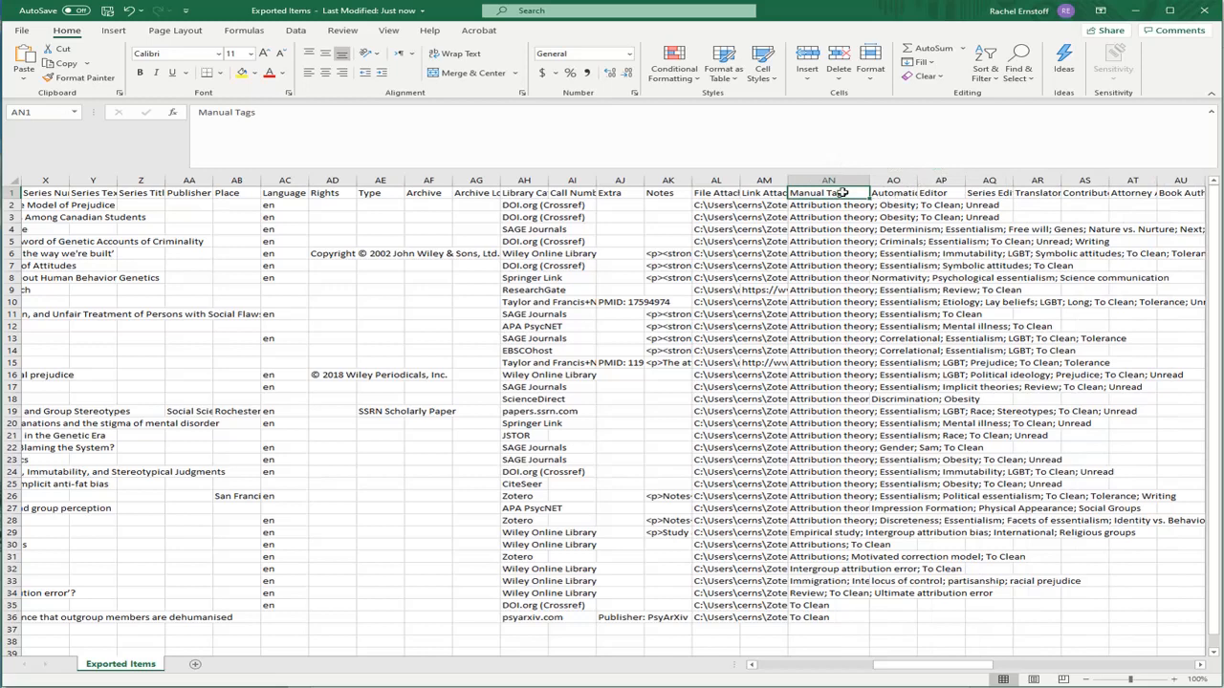
click(897, 195)
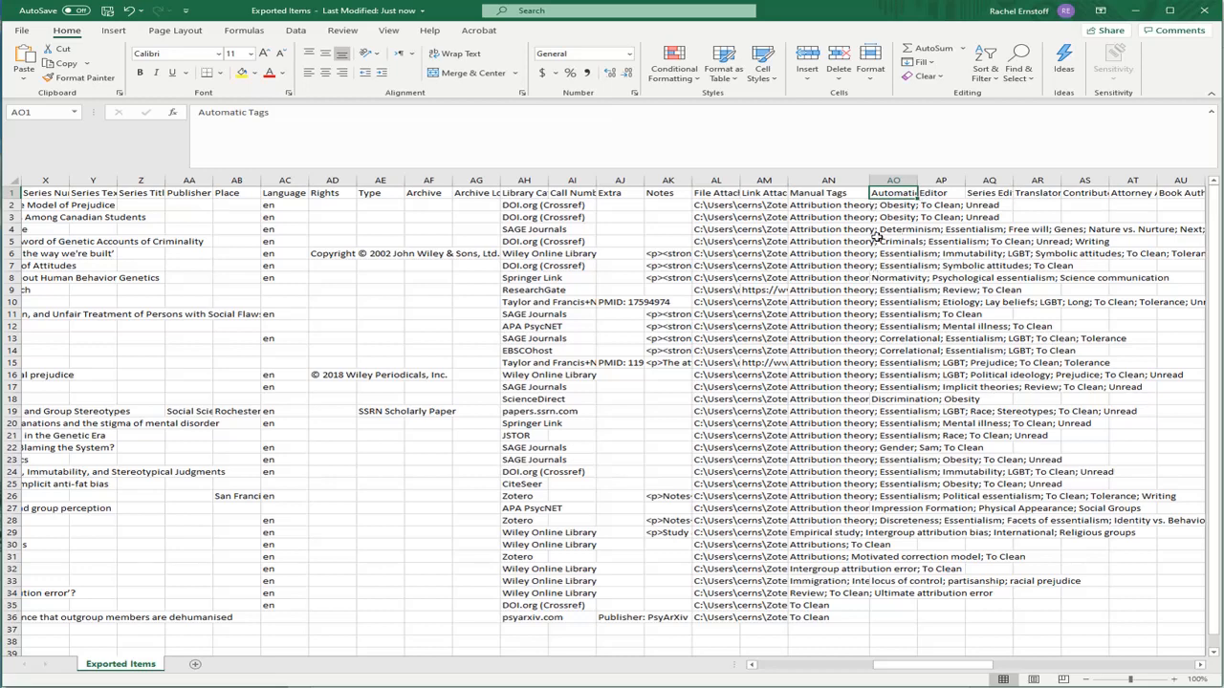
click(896, 207)
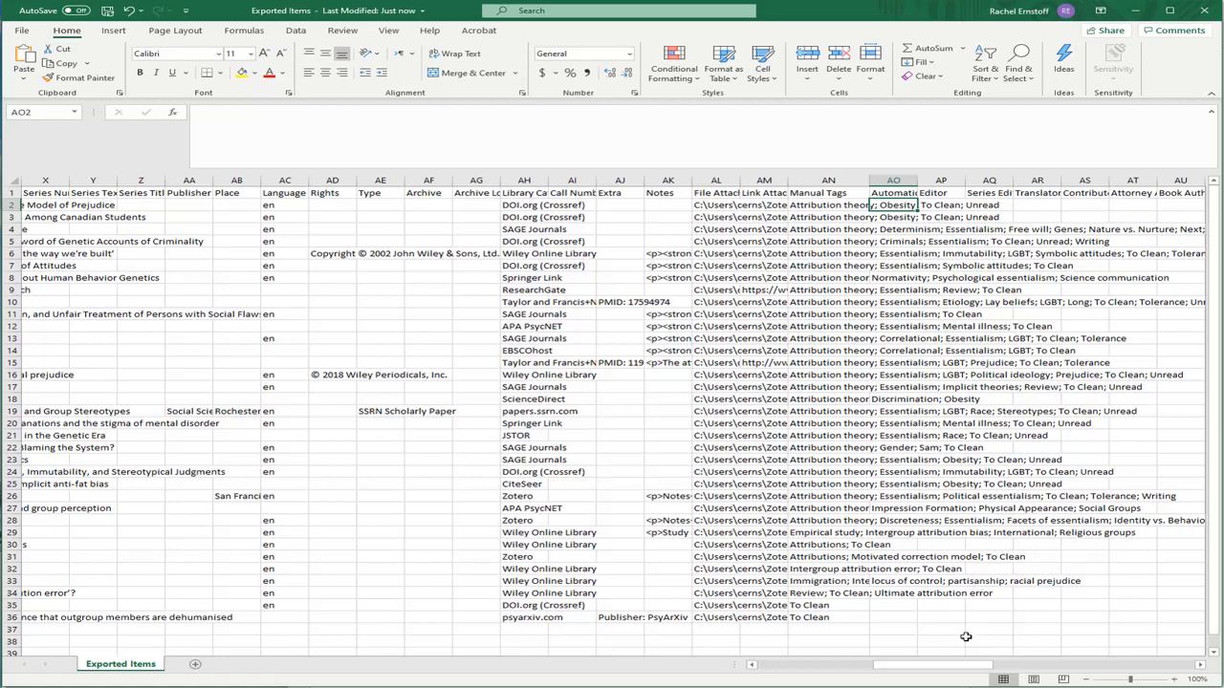
- Examine the exported Notes and File Attachments cells, including the extracted annotations and their embedded Zotero PDF links
click(669, 266)
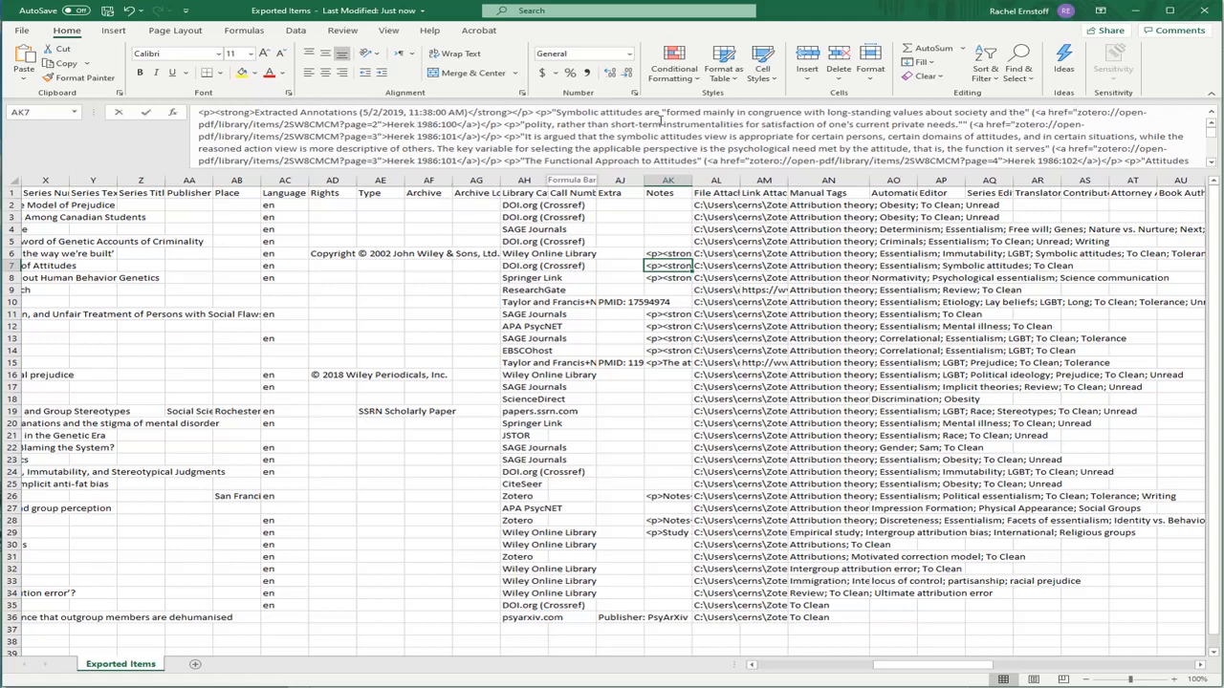
drag(1029, 112, 538, 124)
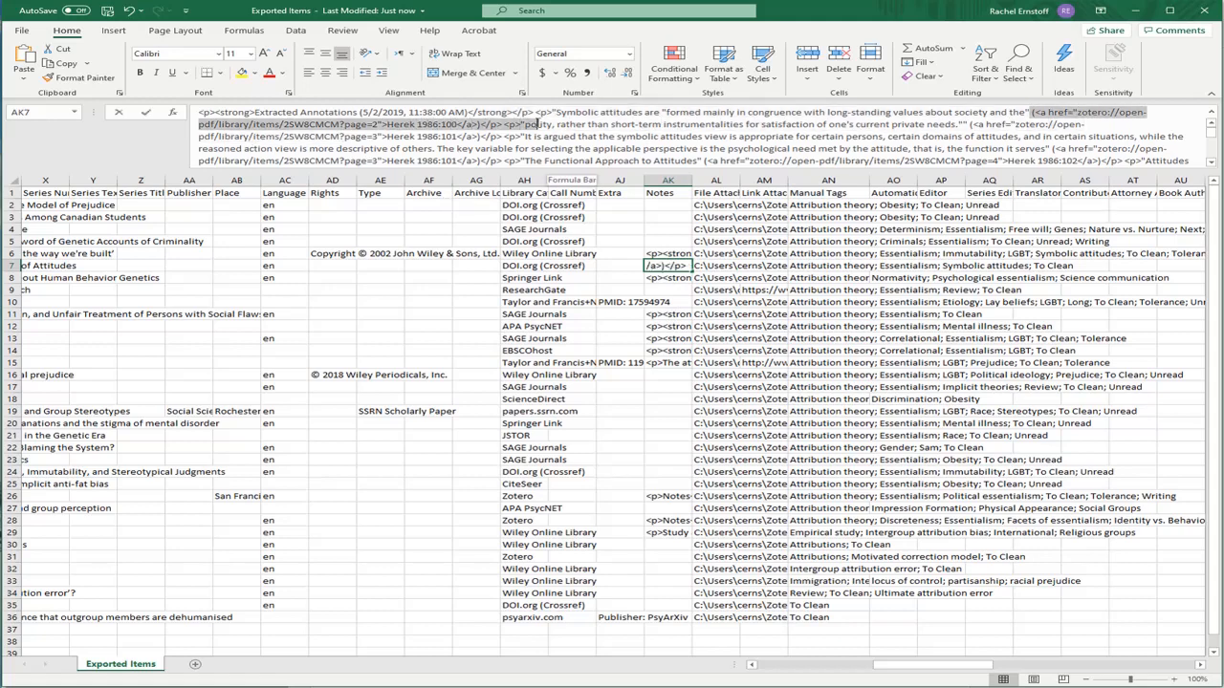
click(665, 337)
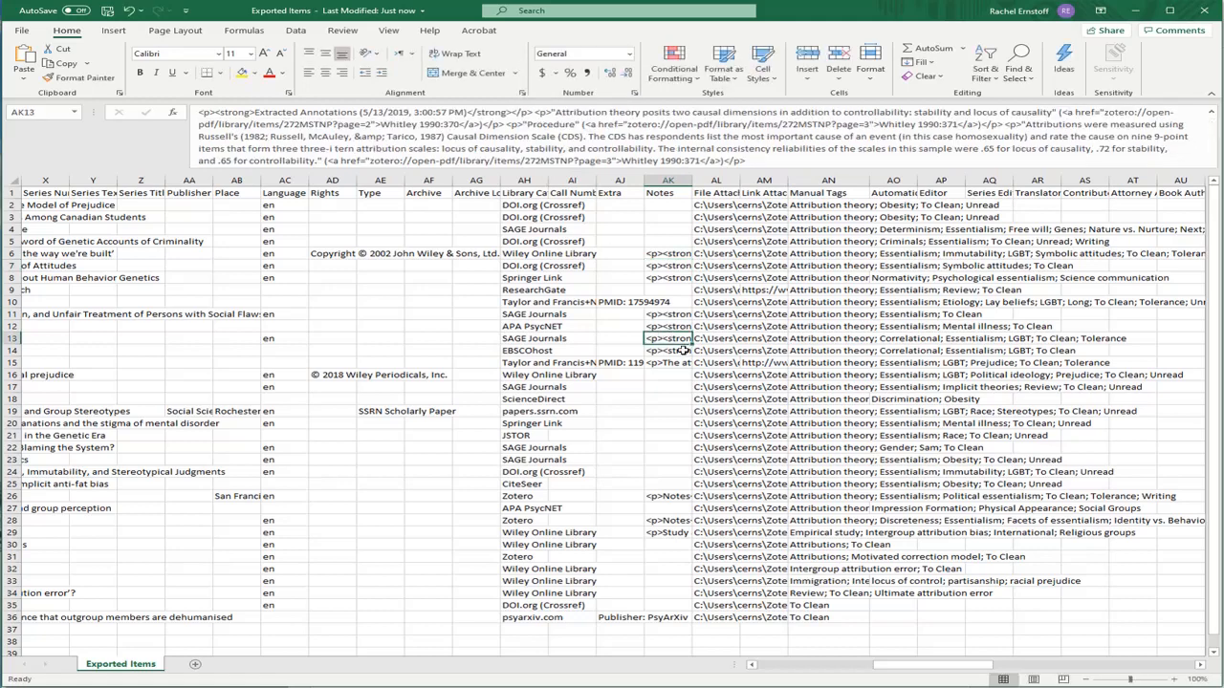
click(703, 399)
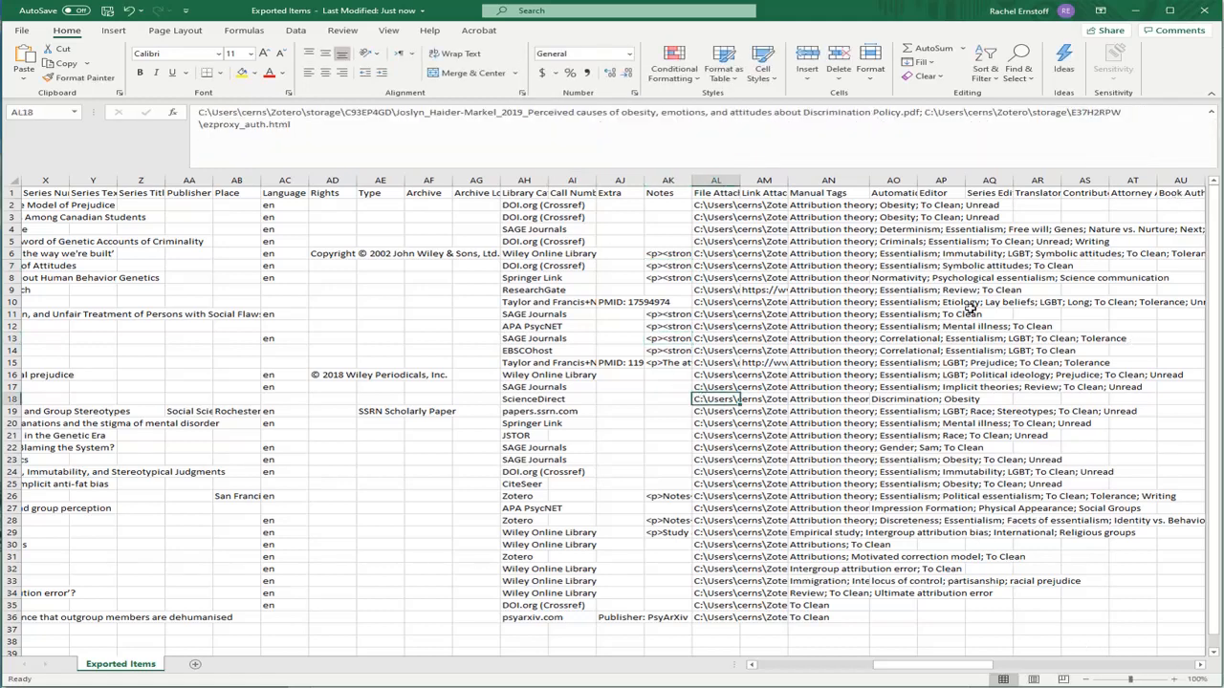
- Close the Exported Items spreadsheet without saving the changes and switch back to Zotero
drag(937, 665, 818, 665)
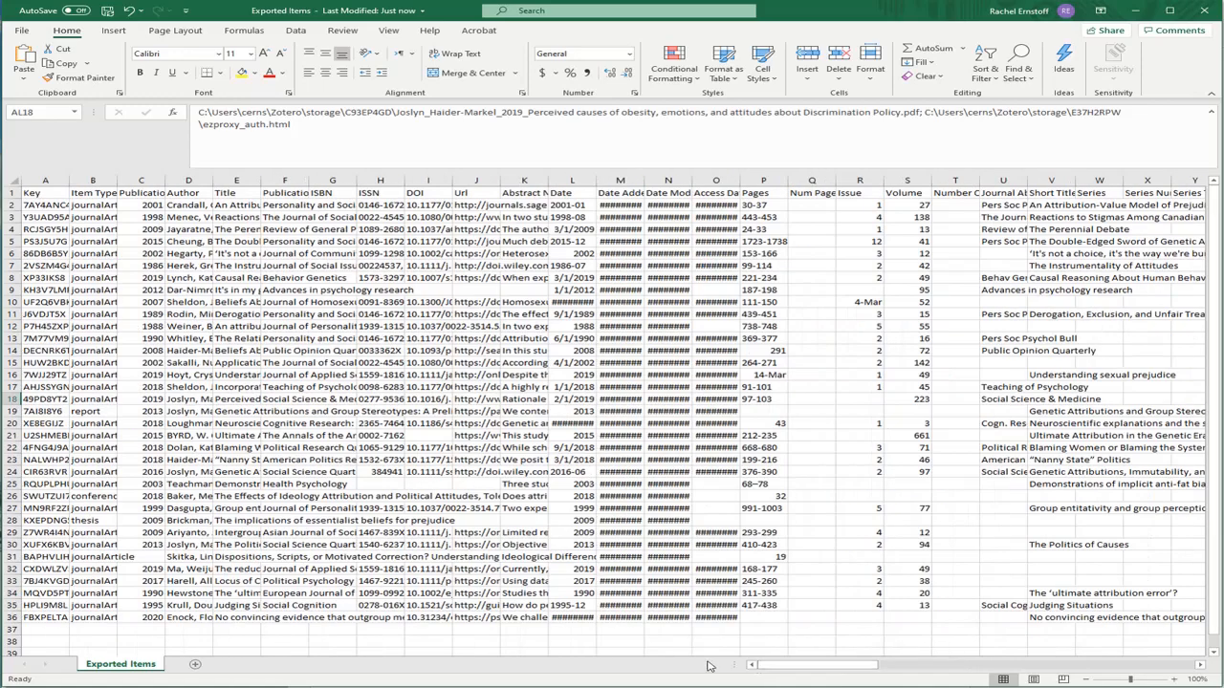
click(1203, 14)
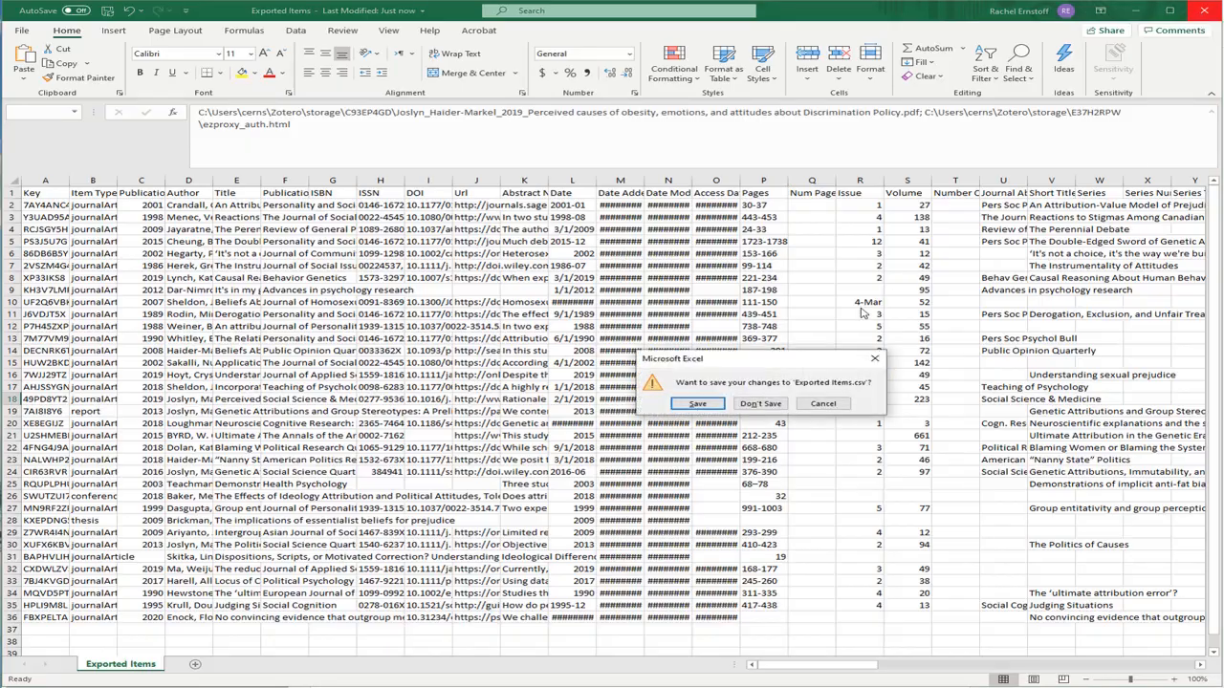
click(762, 404)
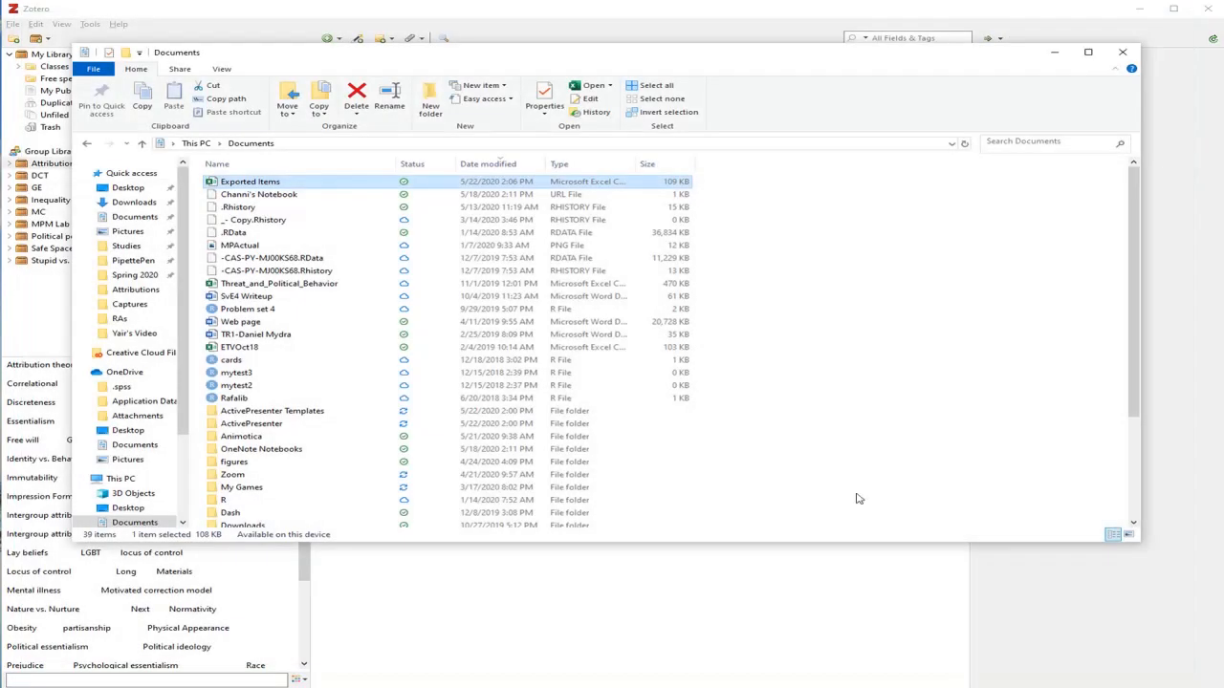
click(646, 614)
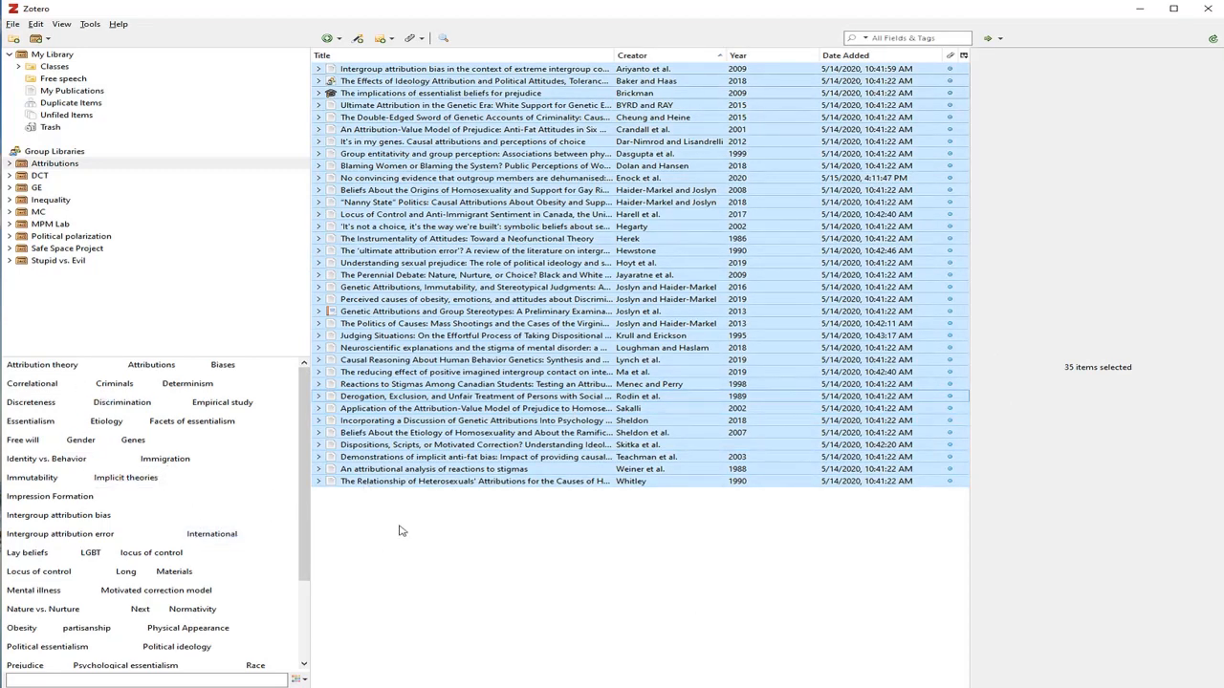
- Check the tags of the 2007 item on the etiology of homosexuality, filter the Attributions library by LGBT, and clear the filter
click(411, 432)
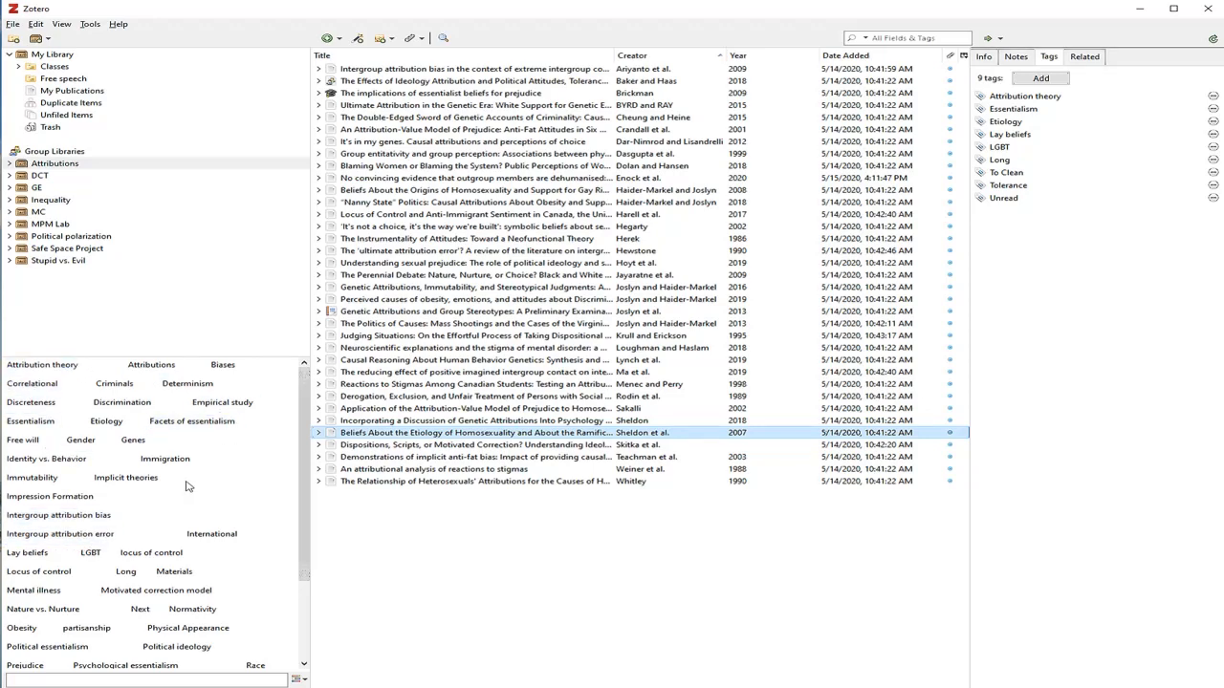
click(90, 553)
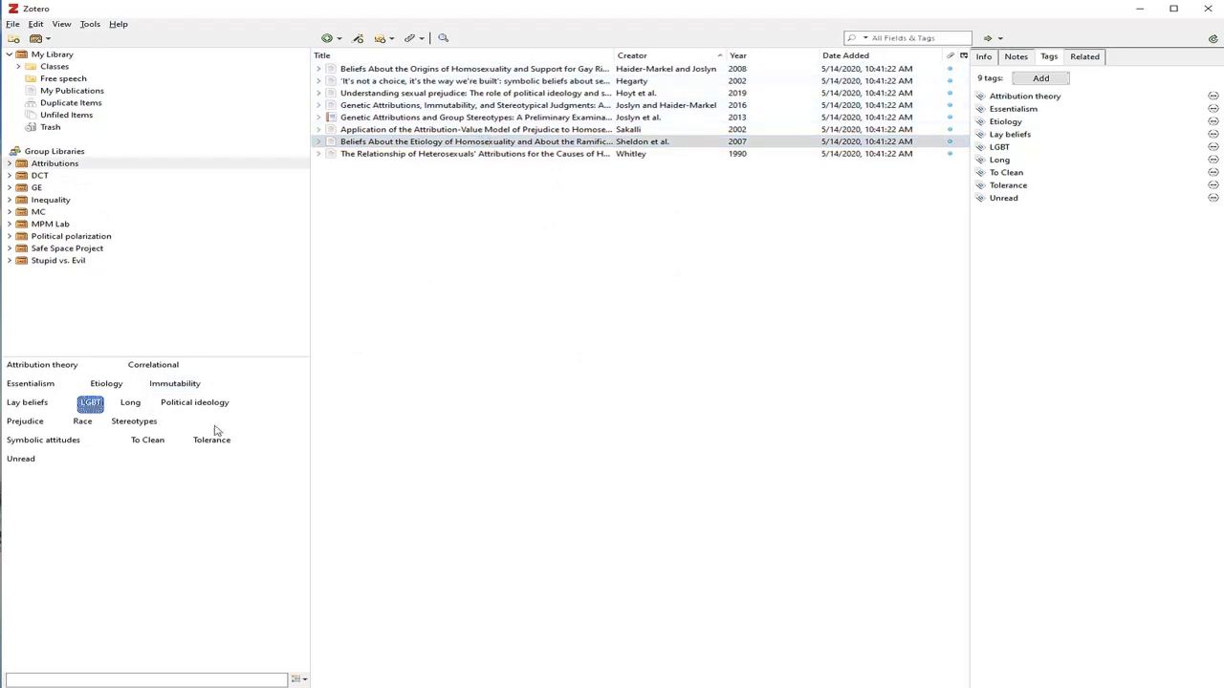
click(90, 403)
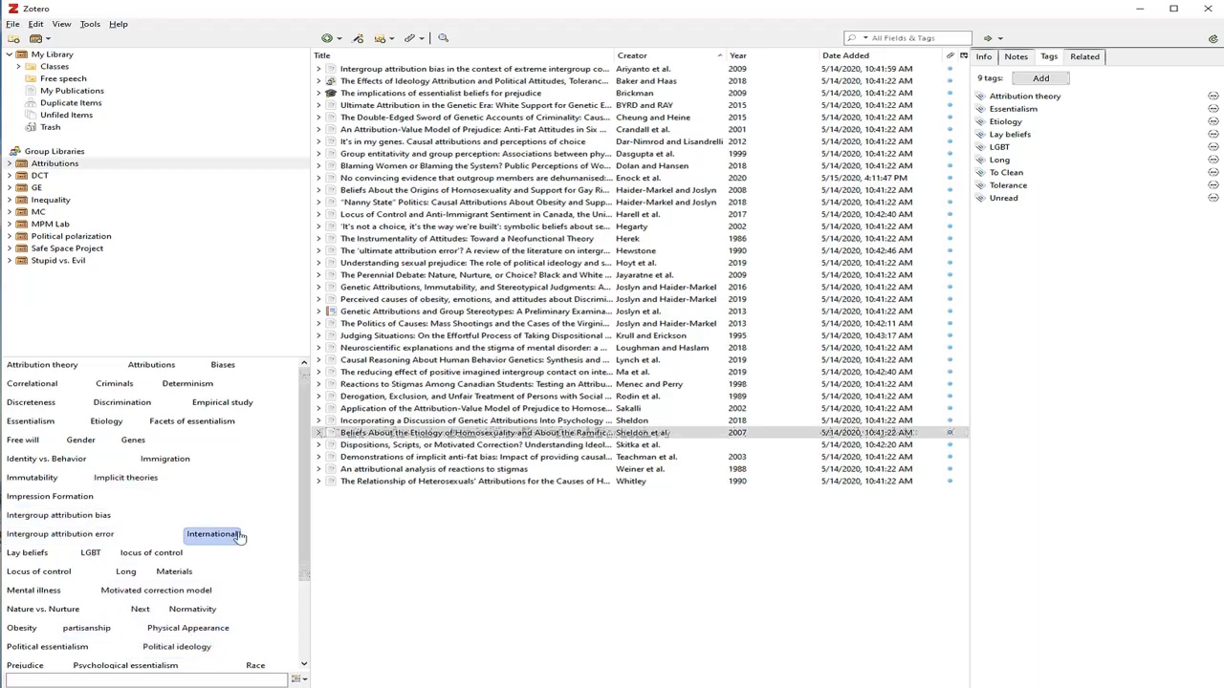
- Delete the Next tag from the Attributions library and look over the remaining tags
scroll(239, 533, down, 3)
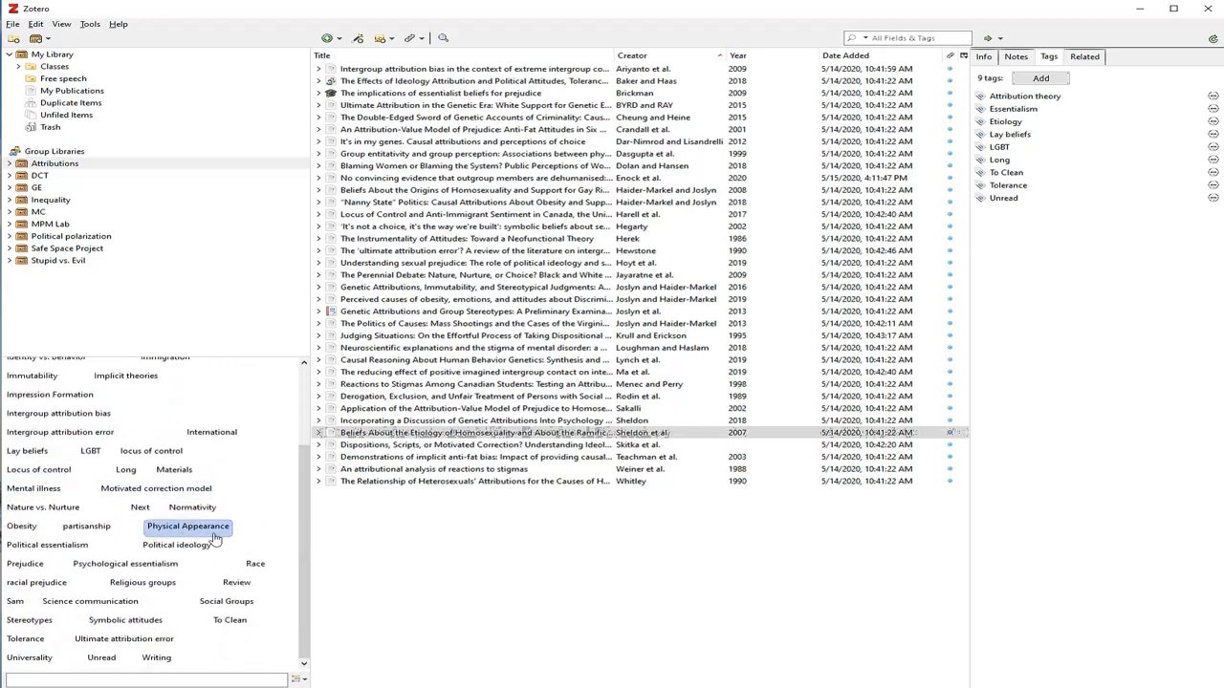
click(139, 507)
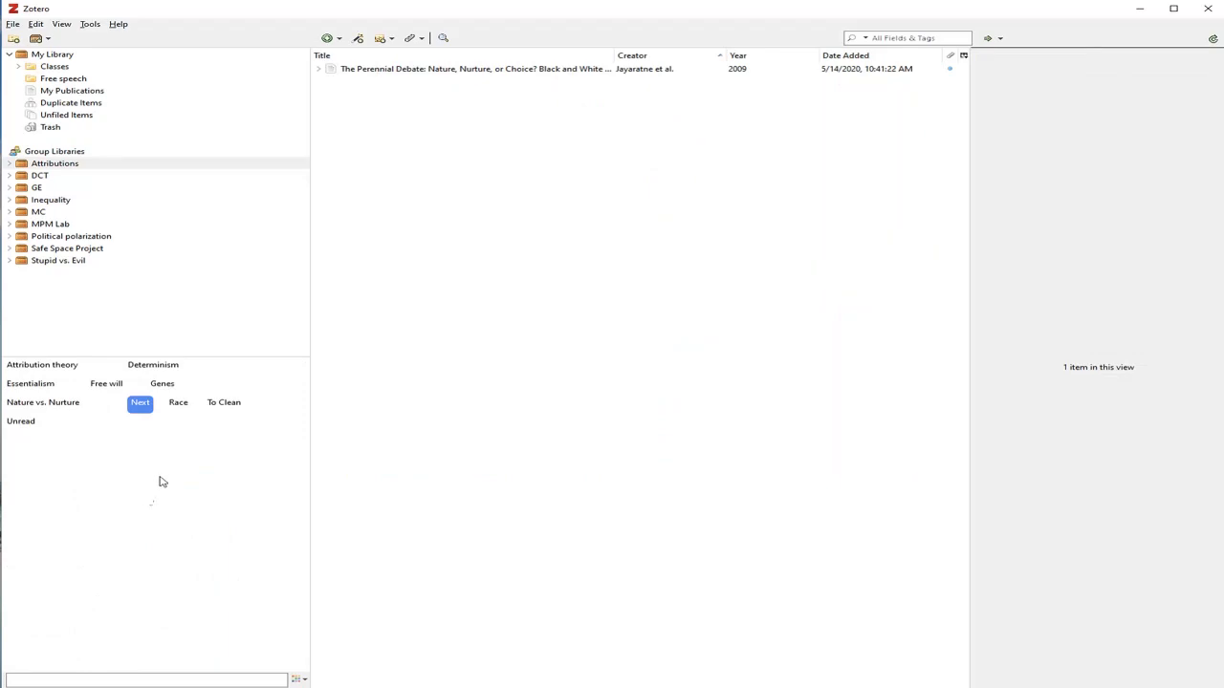
right_click(141, 409)
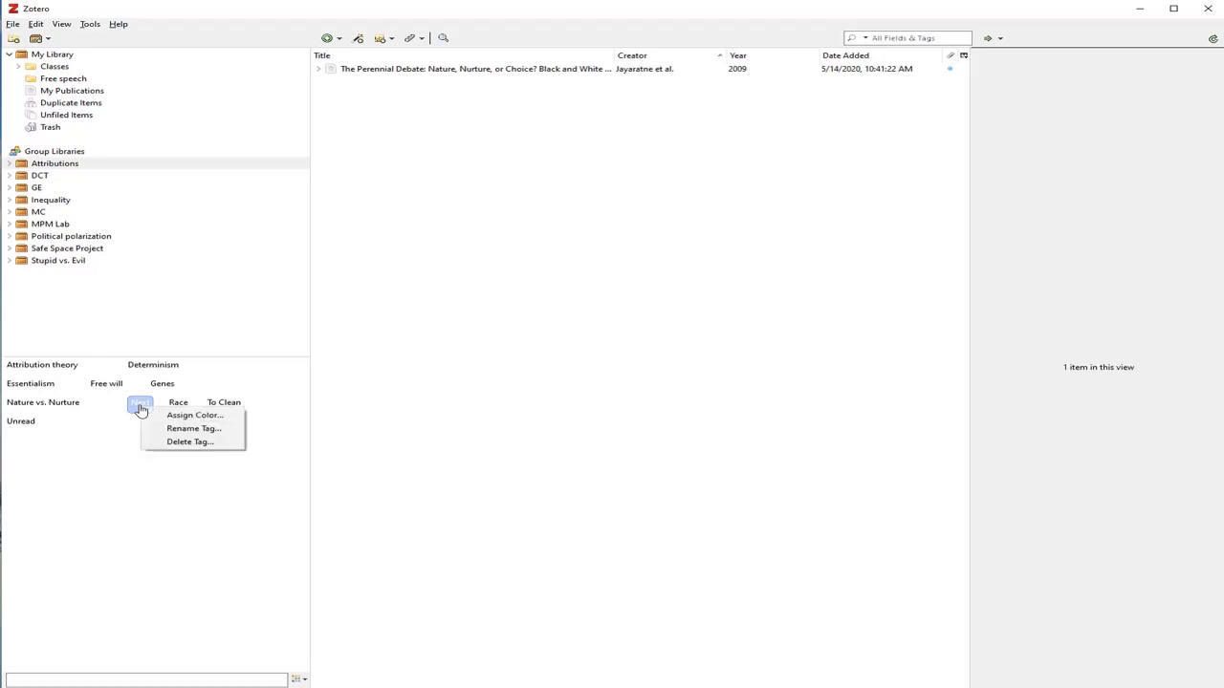
click(200, 443)
click(596, 373)
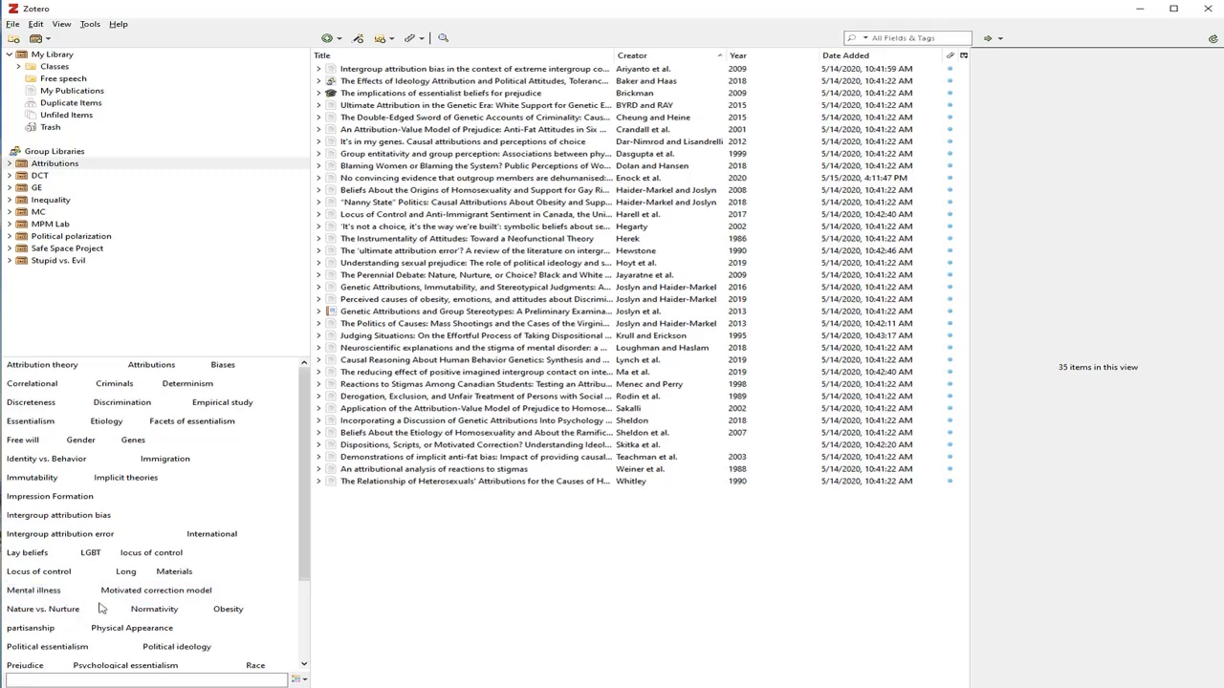
scroll(91, 631, down, 3)
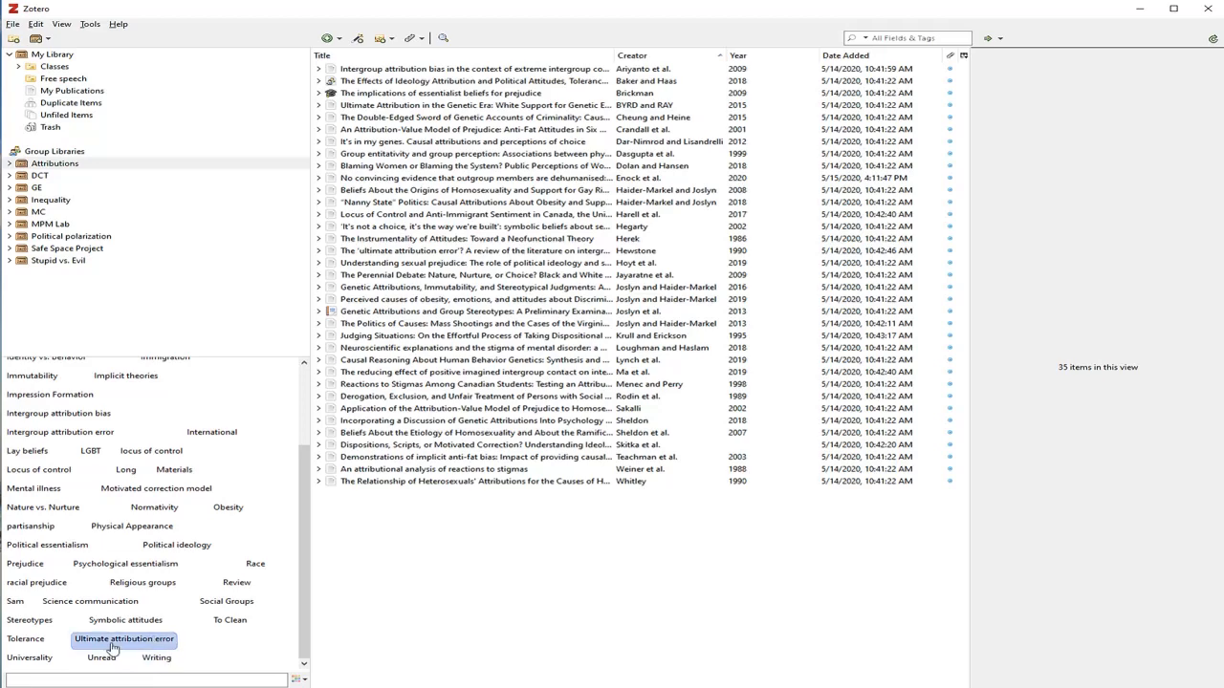
scroll(90, 650, up, 3)
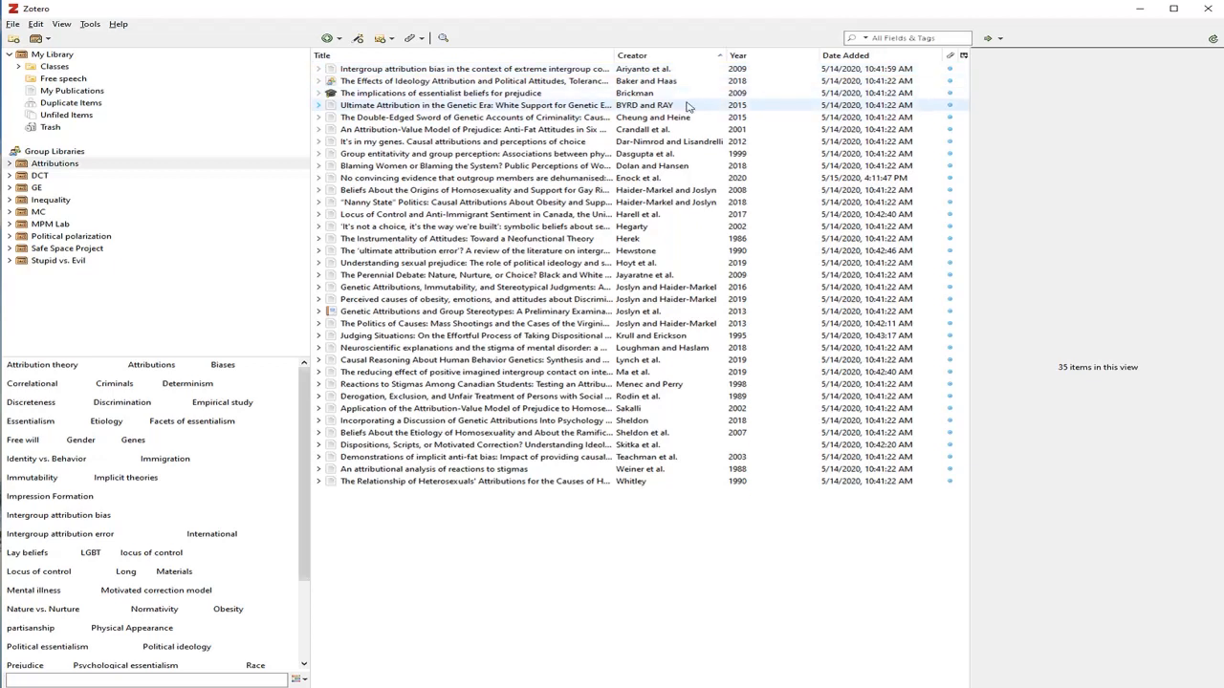
- Show the bibliographic info of "Intergroup attribution bias in the context of extreme intergroup conflict" and open its PDF in Adobe Acrobat
key(super)
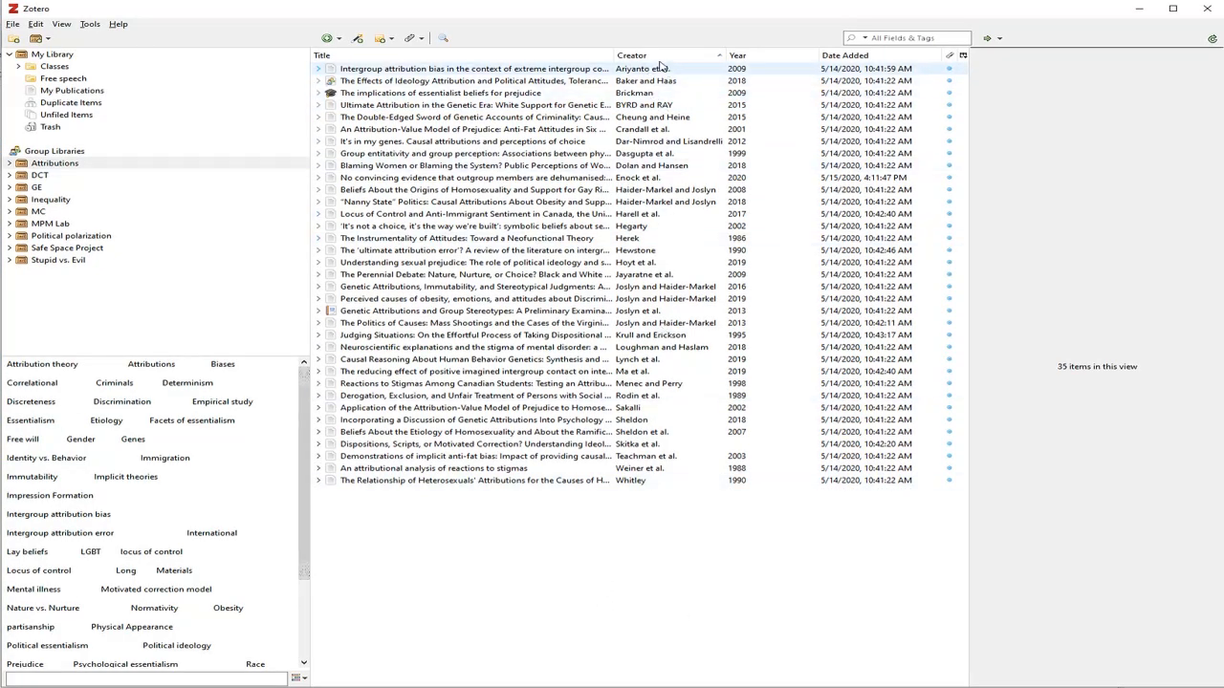
click(629, 69)
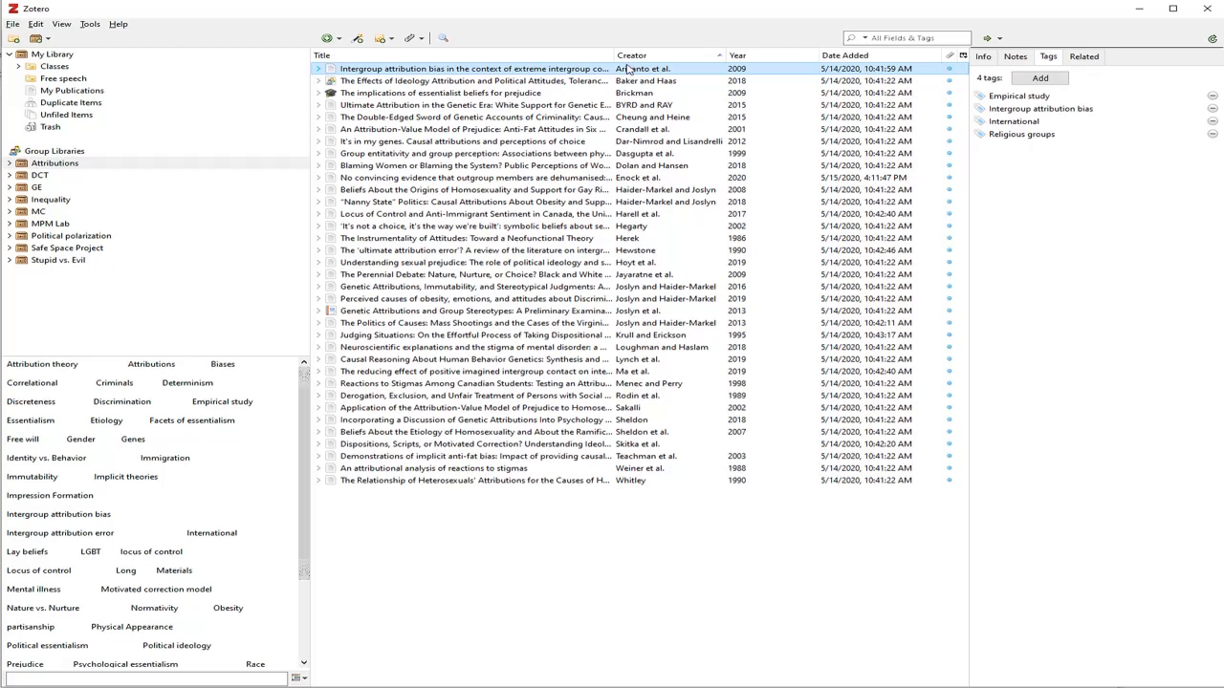
click(992, 59)
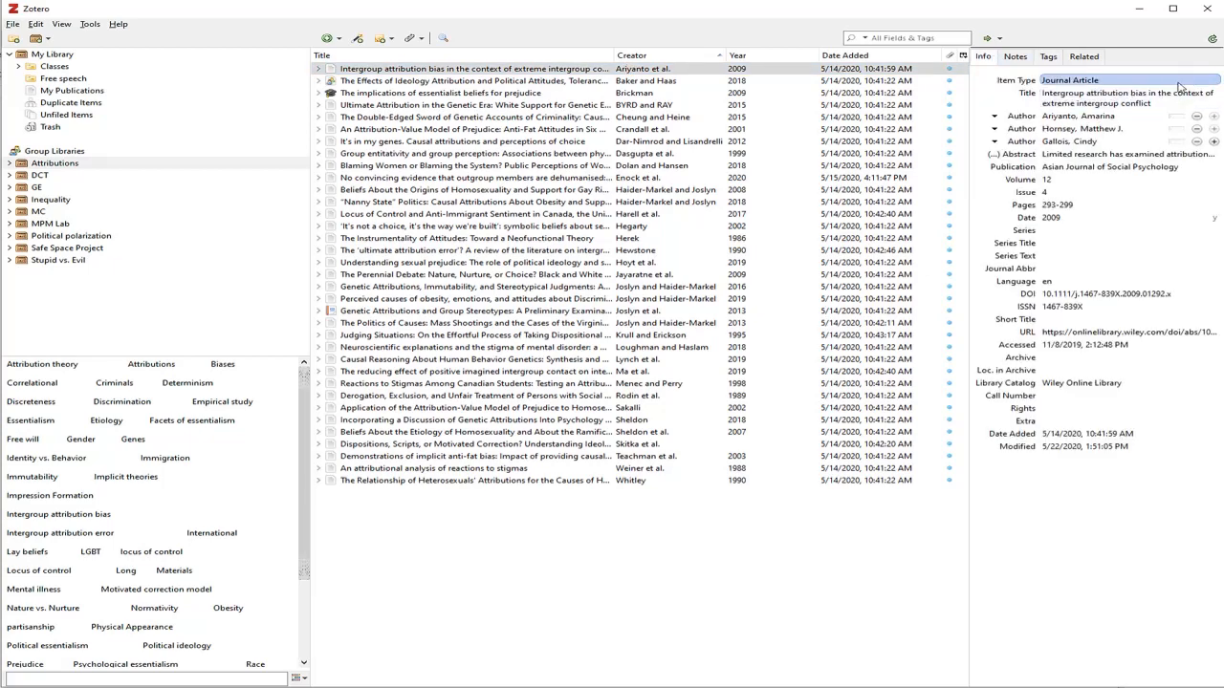
click(1128, 94)
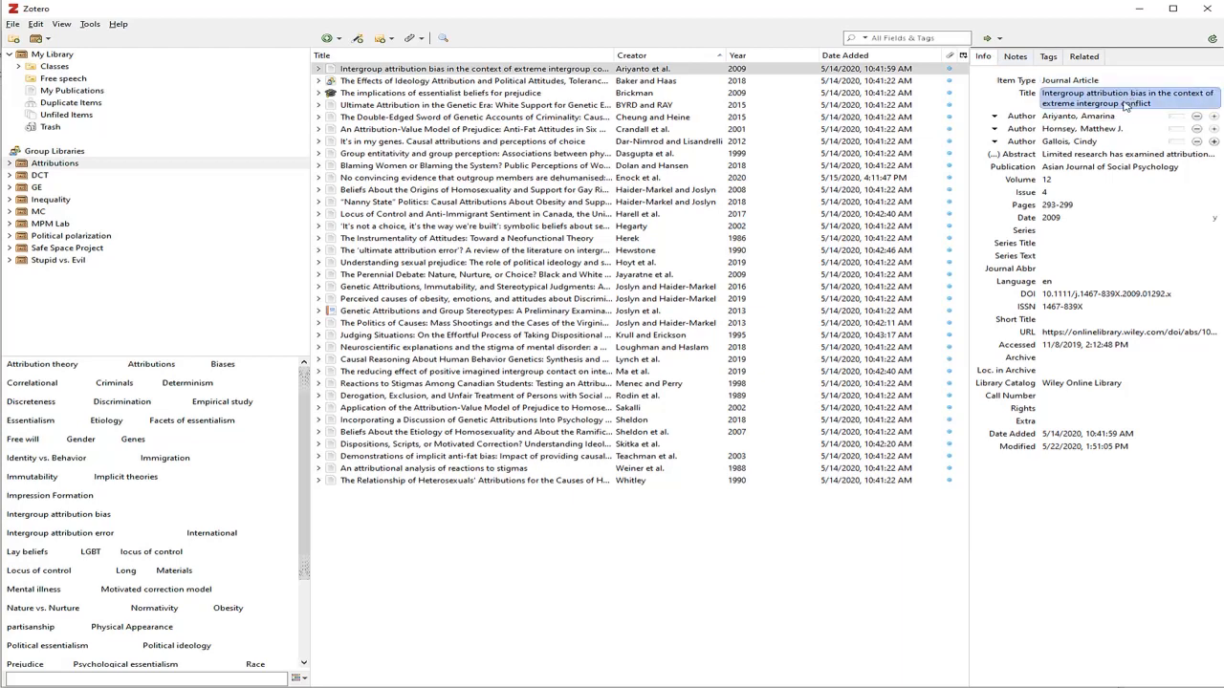
click(803, 72)
double_click(804, 70)
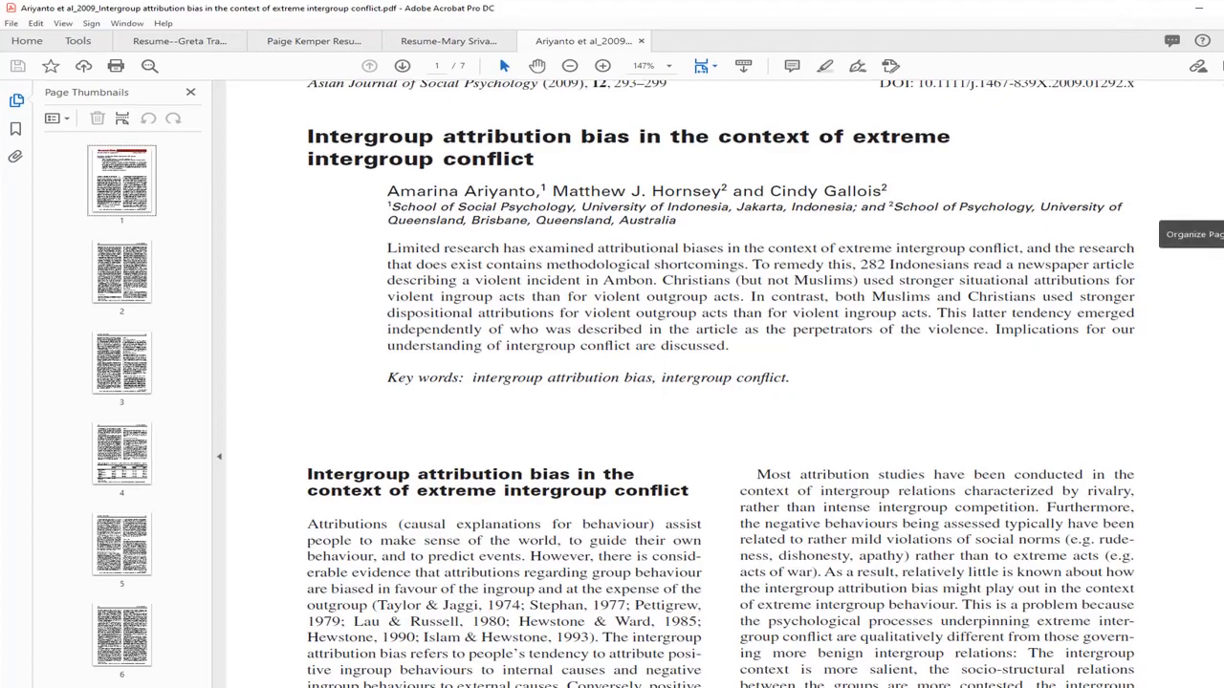
- Enlarge the Acrobat window to fill the visible screen and show the journal heading on the article's first page
drag(1218, 78, 1011, 207)
drag(881, 216, 877, 19)
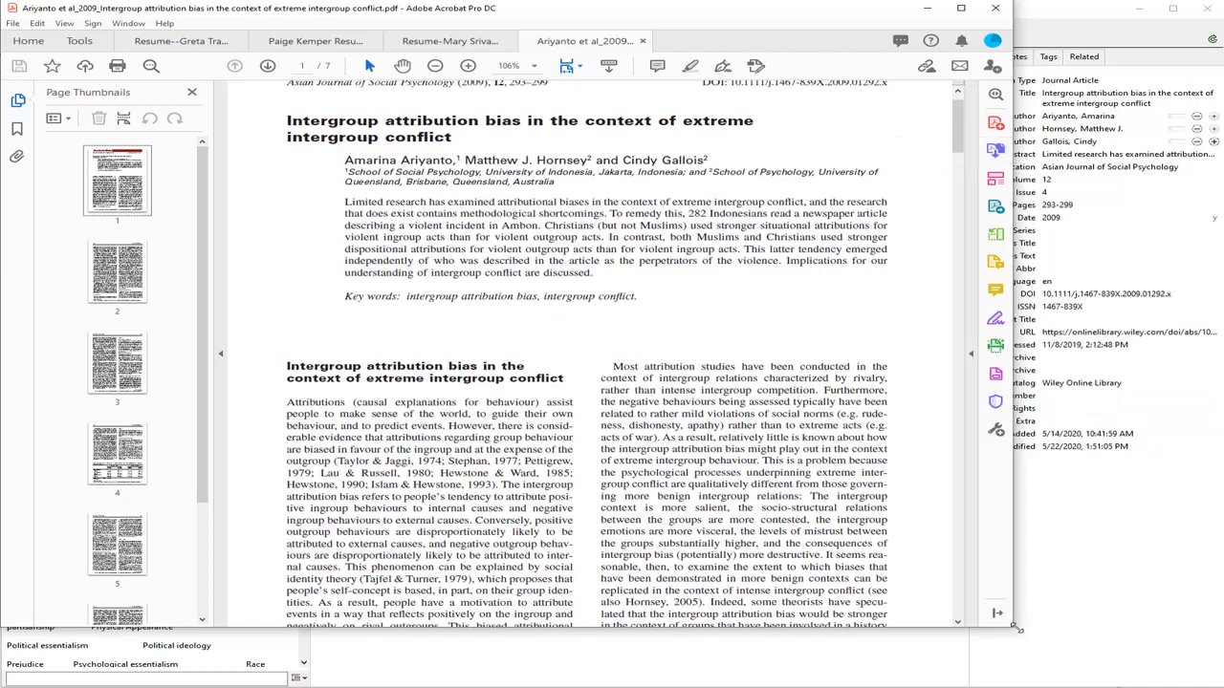
drag(1012, 628, 1221, 684)
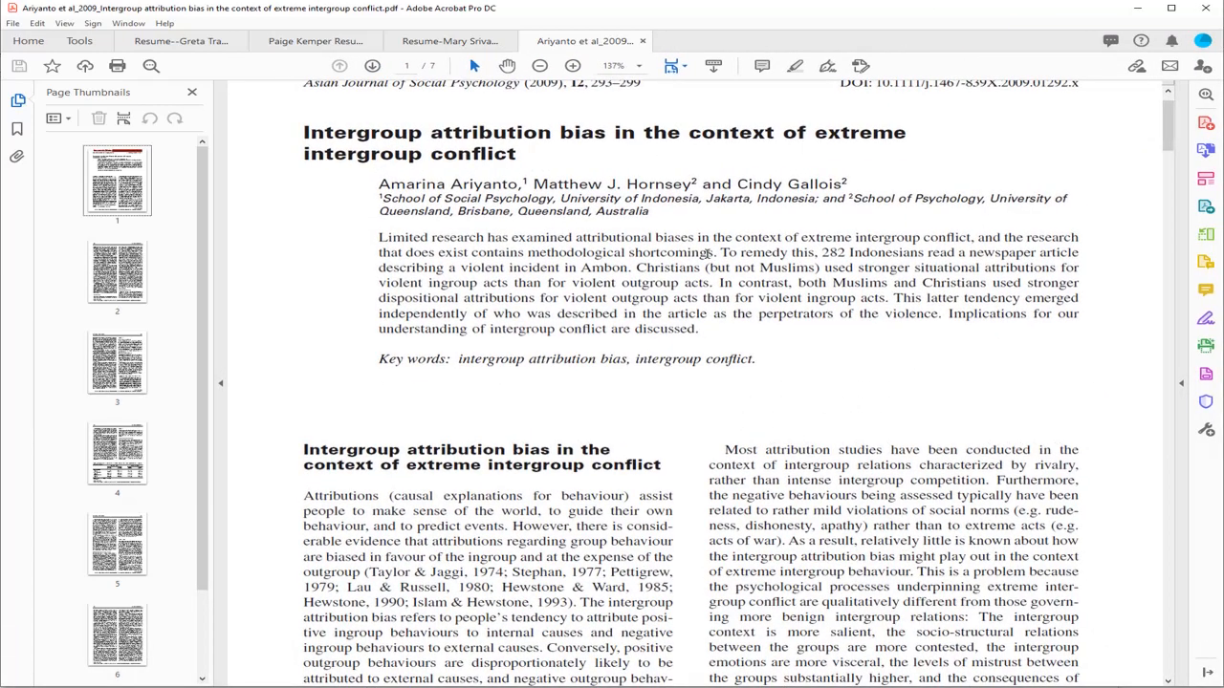
scroll(708, 252, up, 1)
- Switch between Zotero and the PDF to check the item's title and author names against the article's first page
key(alt+Tab)
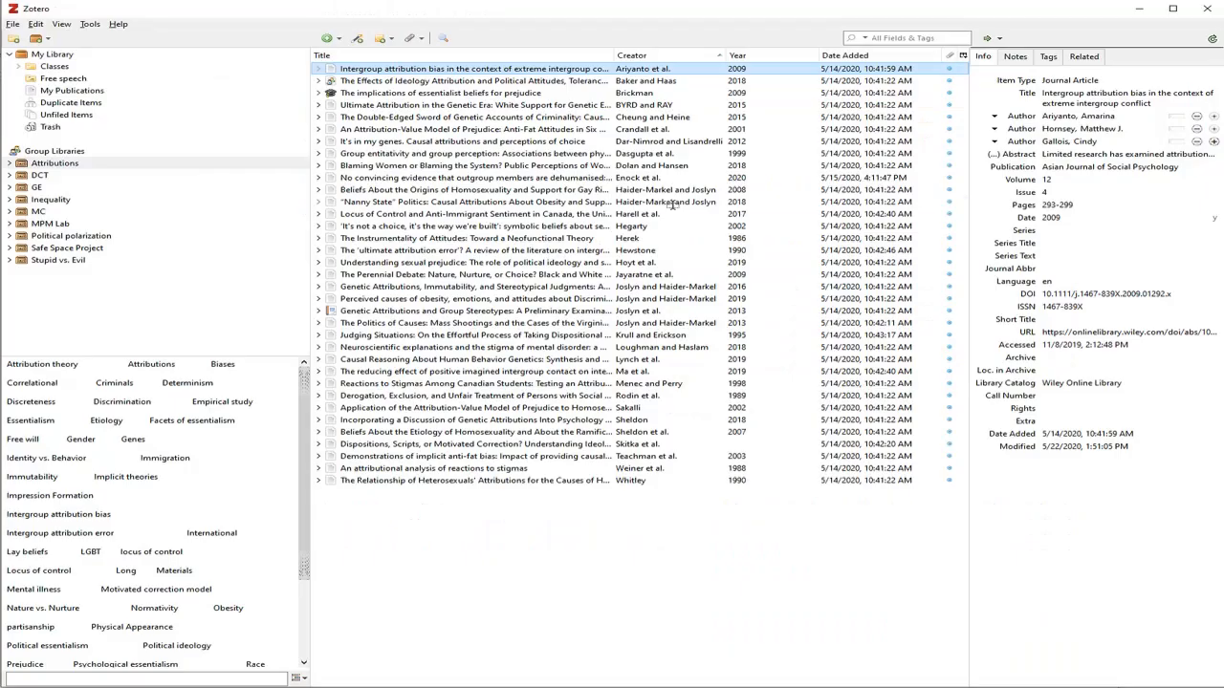
click(1116, 106)
key(Tab)
key(Tab)
key(Tab)
key(Tab)
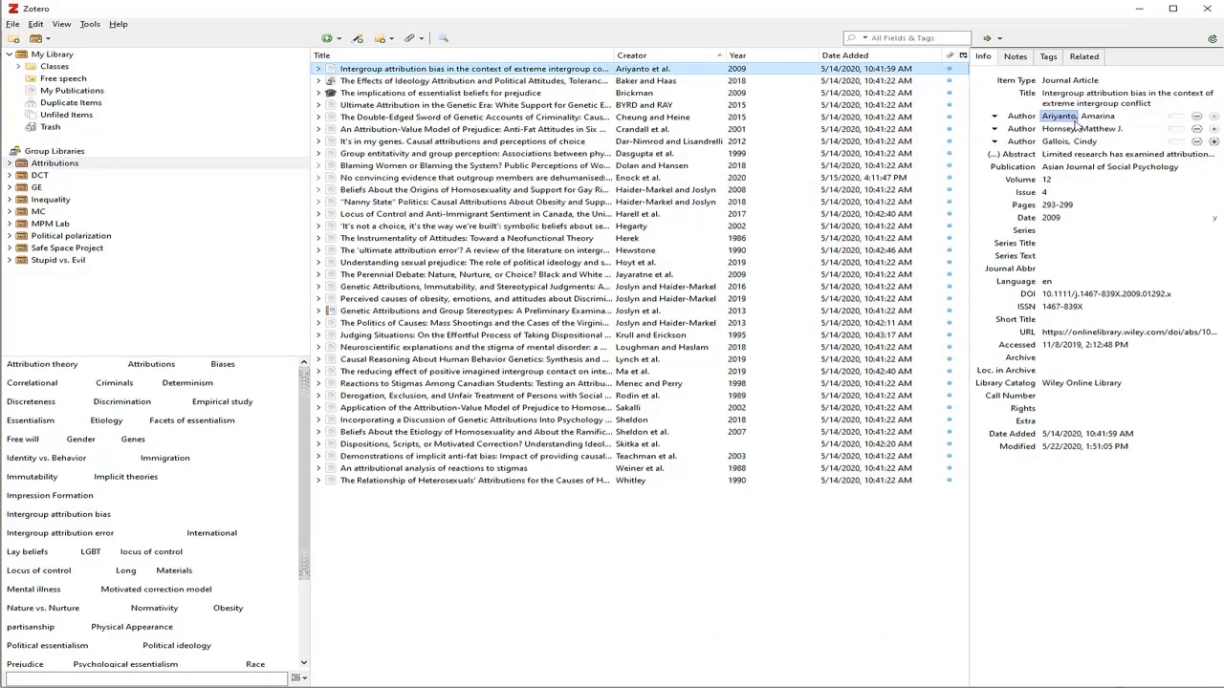
key(Tab)
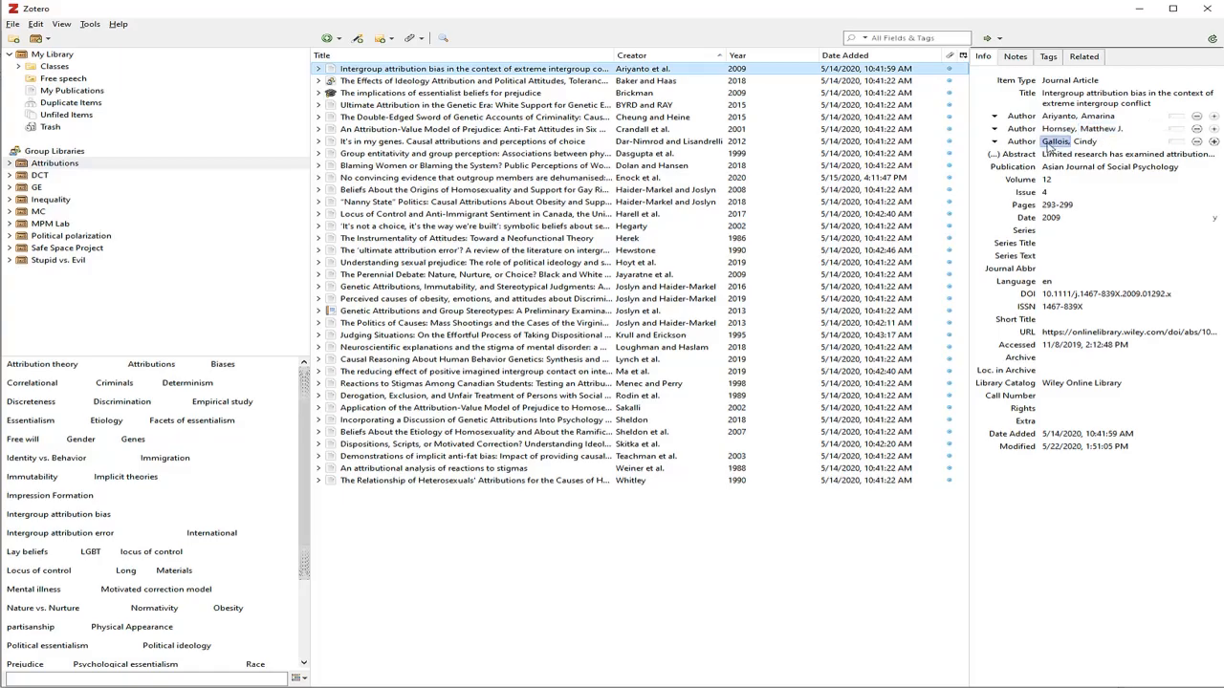
key(Tab)
key(alt+Tab)
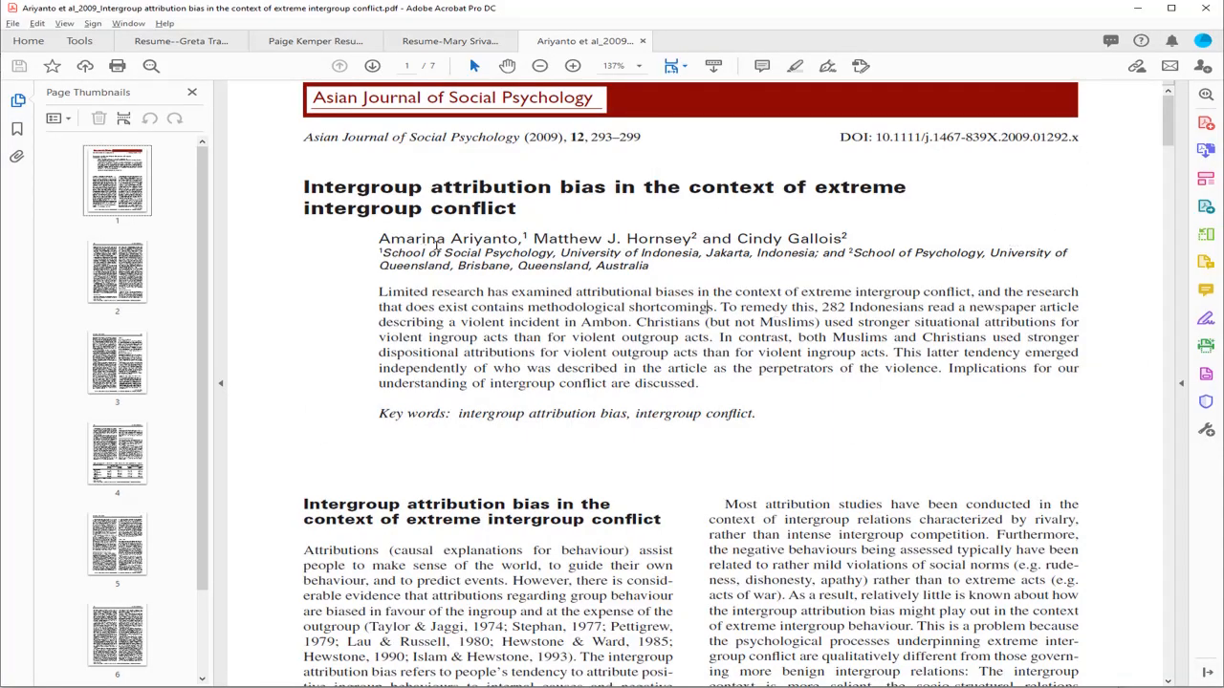
key(alt+Tab)
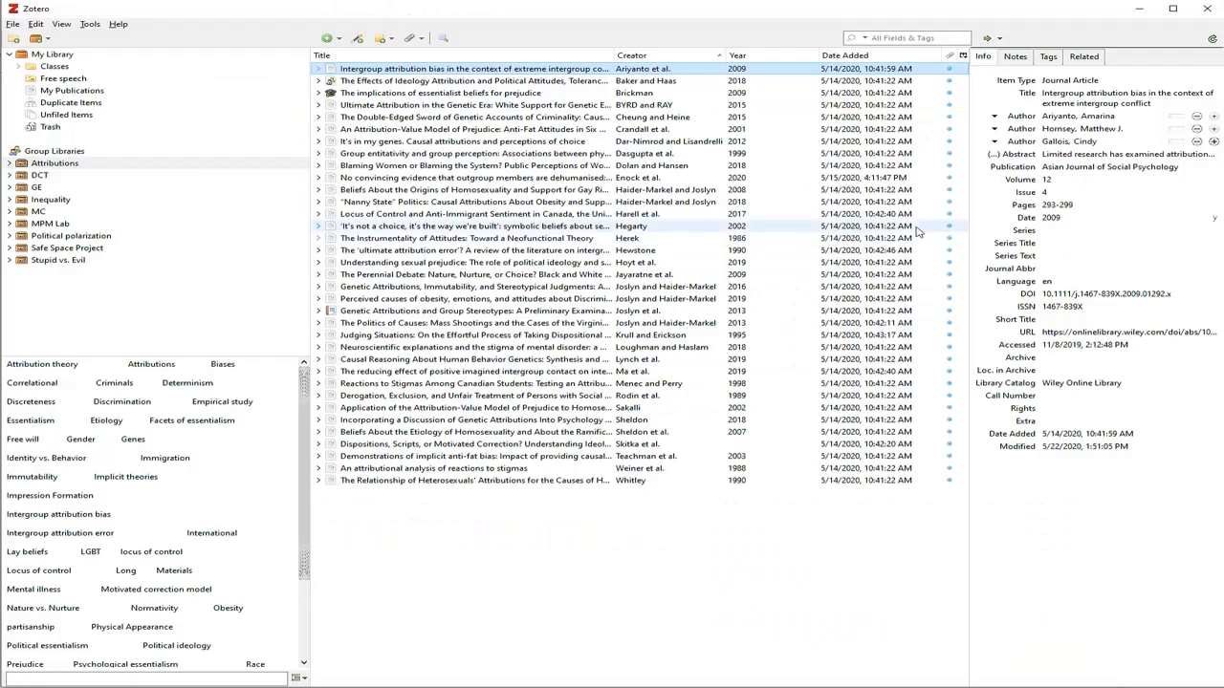
- Read through the item's full abstract in Zotero and check its Publication field
click(1056, 156)
click(1057, 157)
click(1061, 158)
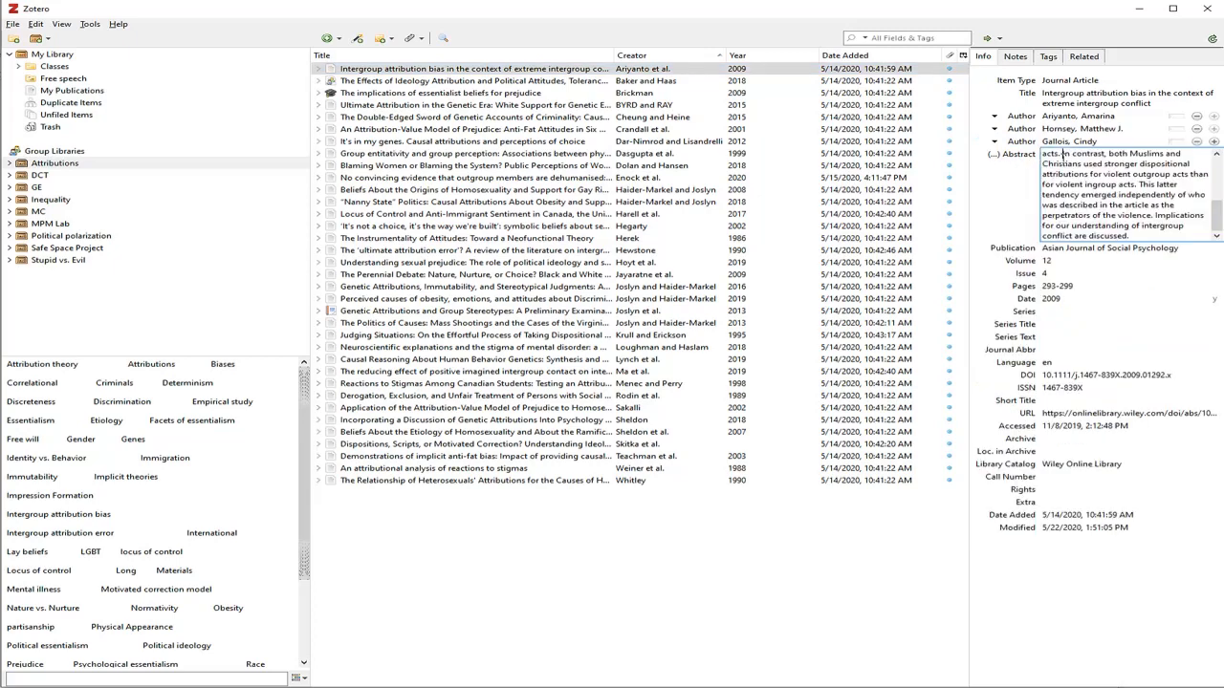
scroll(1072, 163, up, 4)
scroll(1077, 162, down, 4)
click(1010, 199)
click(1099, 167)
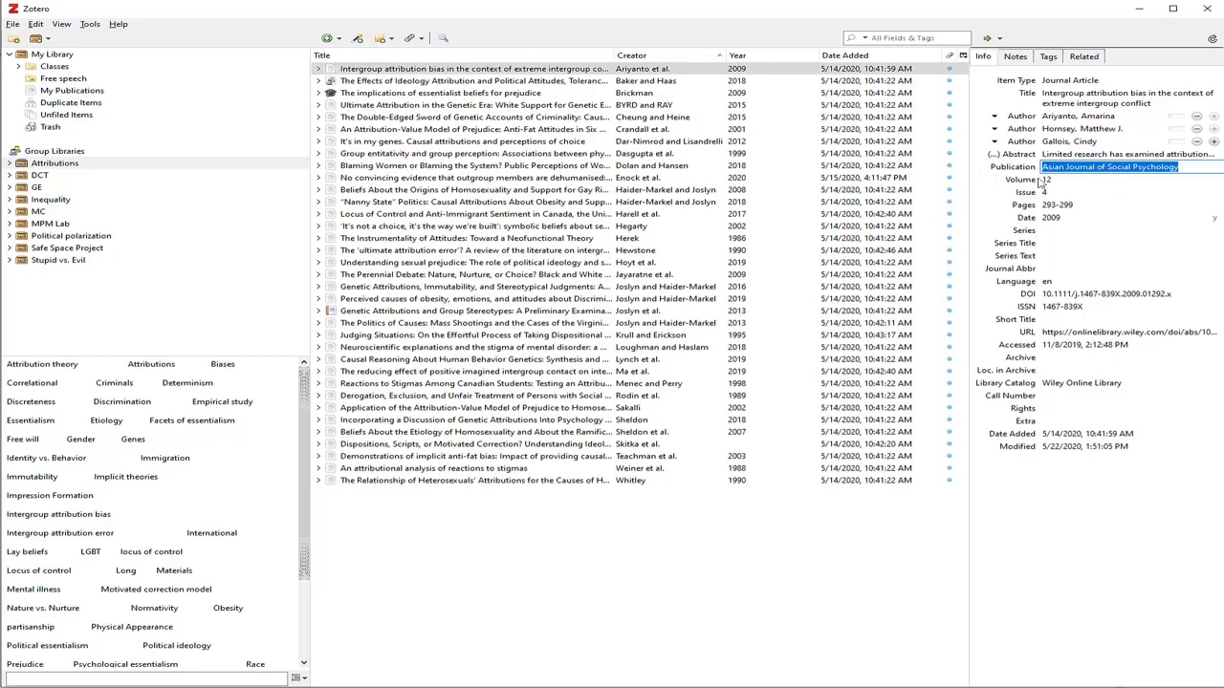
- Compare the entry with the PDF again, rechecking the last author, abstract, publication, volume and issue fields in Zotero
key(alt+Tab)
key(alt+Tab)
click(1059, 142)
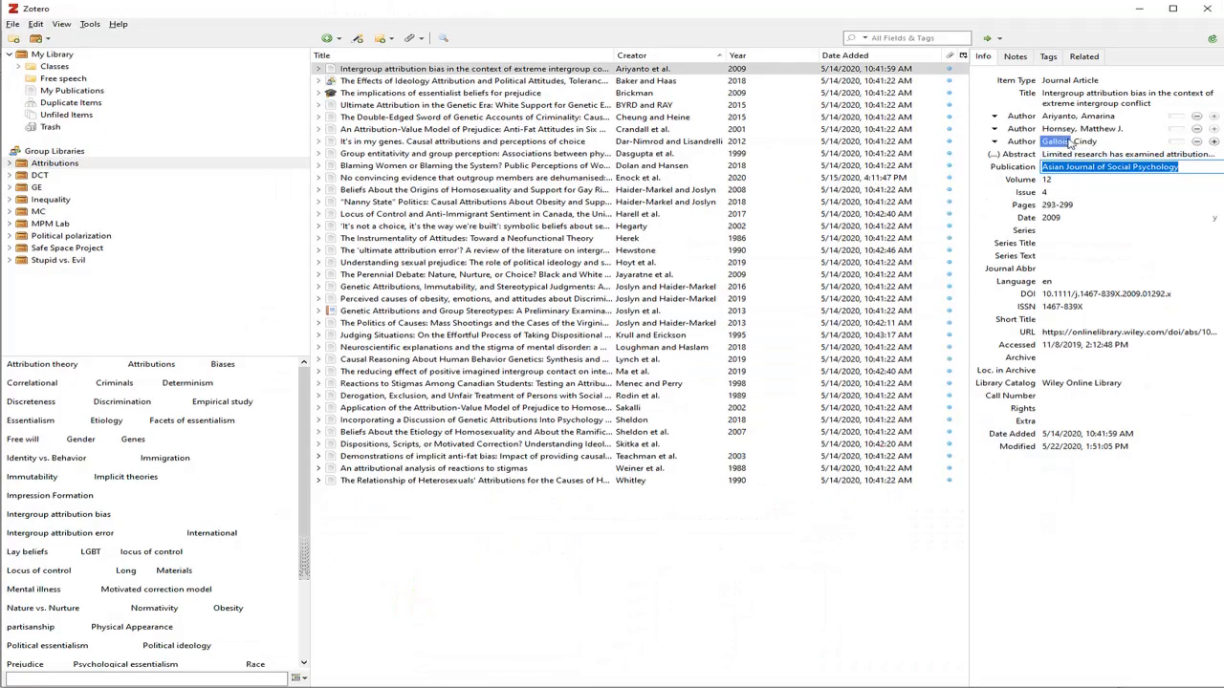
click(1069, 158)
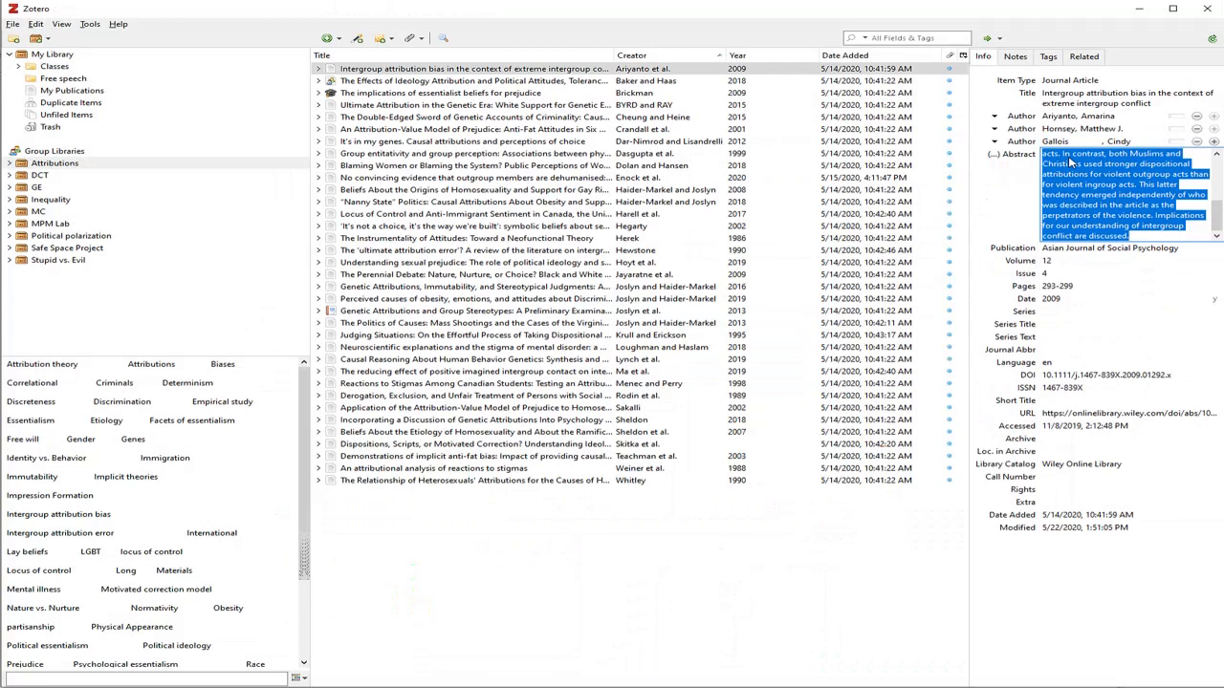
click(1016, 172)
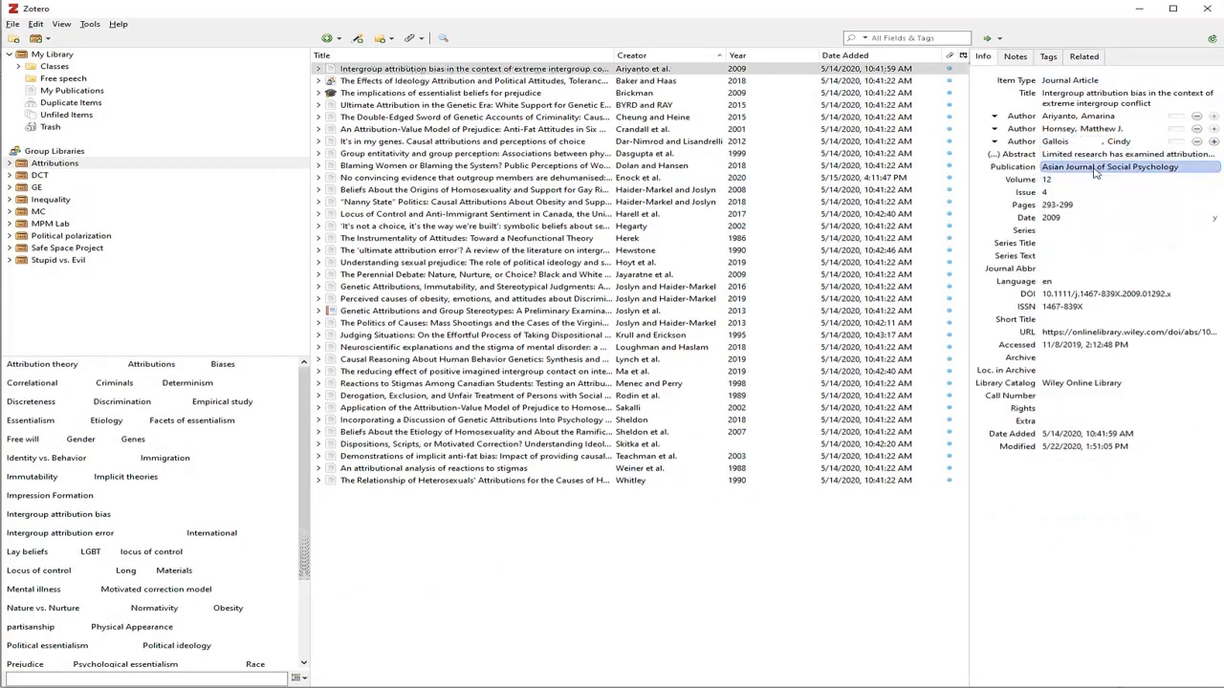
click(1069, 193)
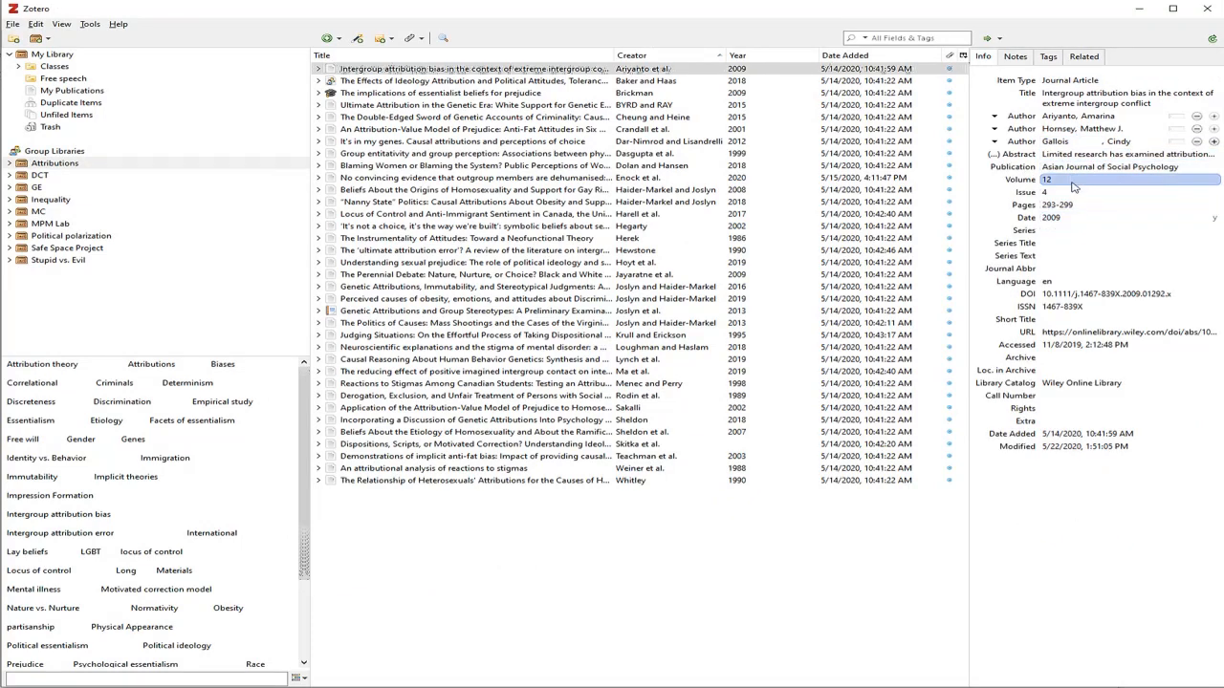
- Check the item's remaining publication fields against the PDF, ending with its DOI
key(alt+Tab)
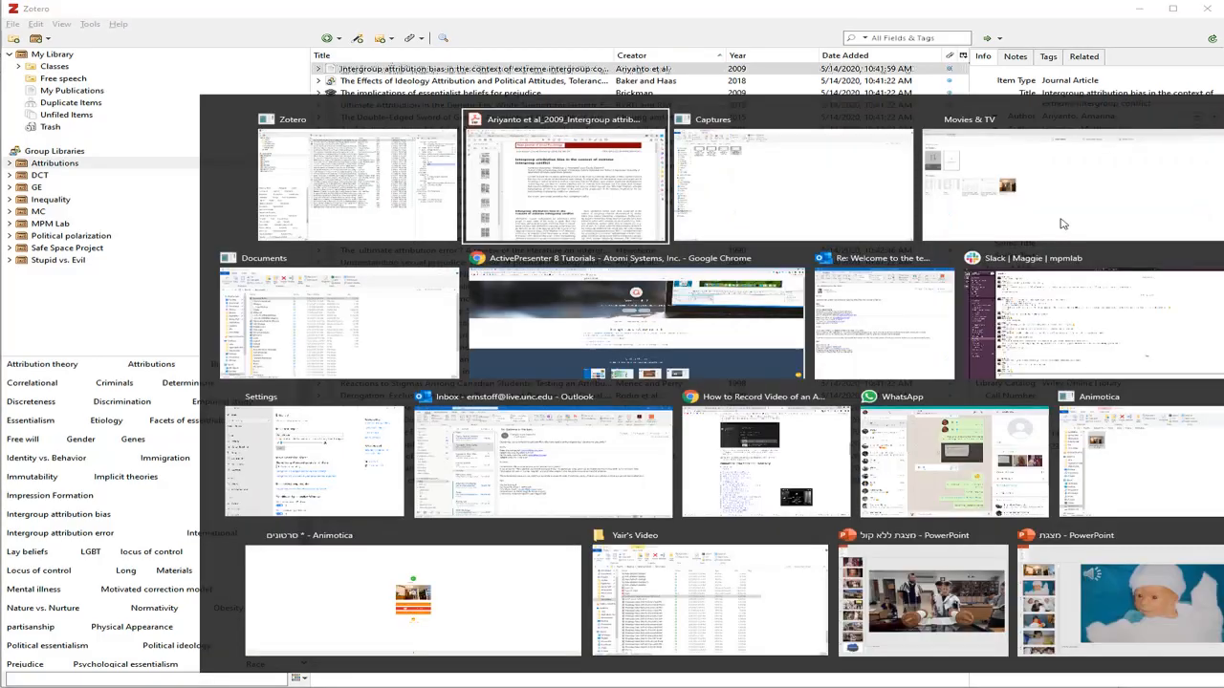
key(alt+Tab)
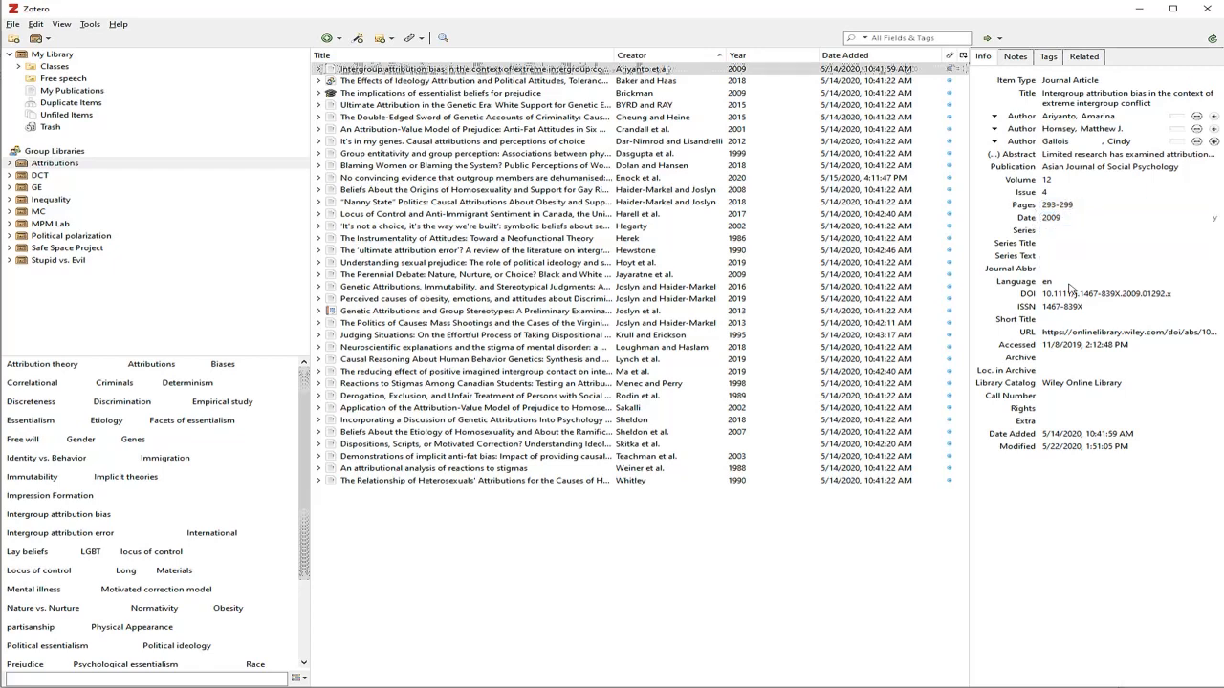
click(1111, 297)
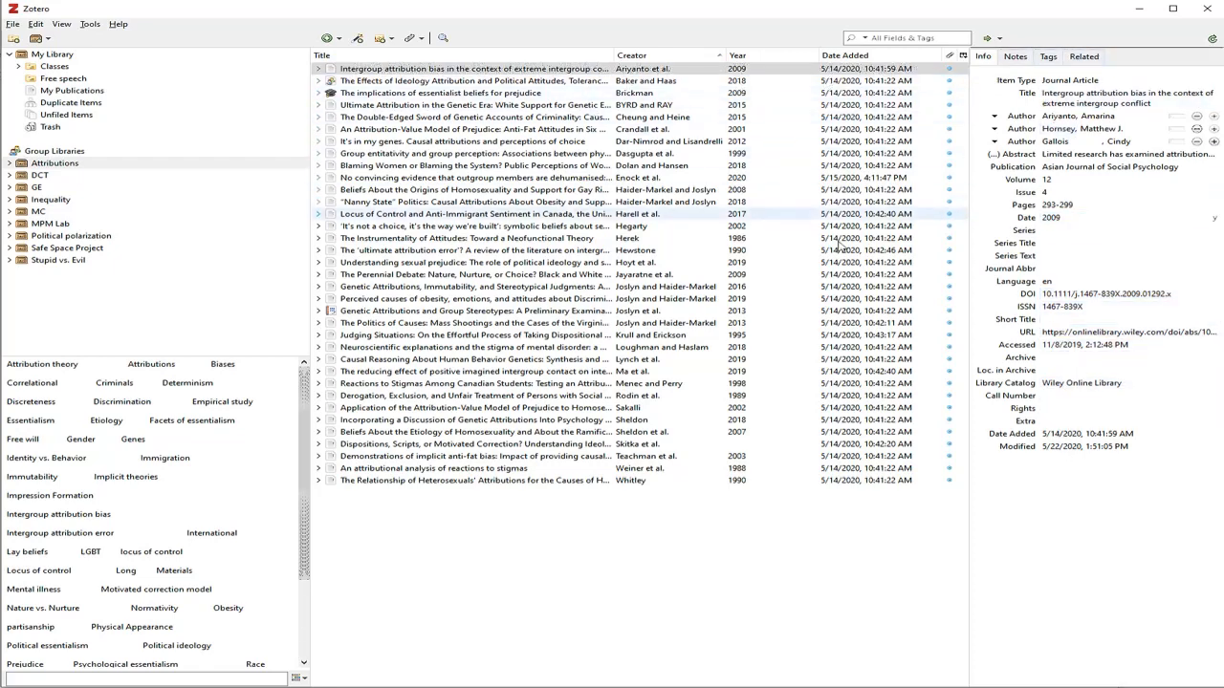
- Add a blank note to the intergroup attribution bias article and move that empty note to the trash
click(1015, 58)
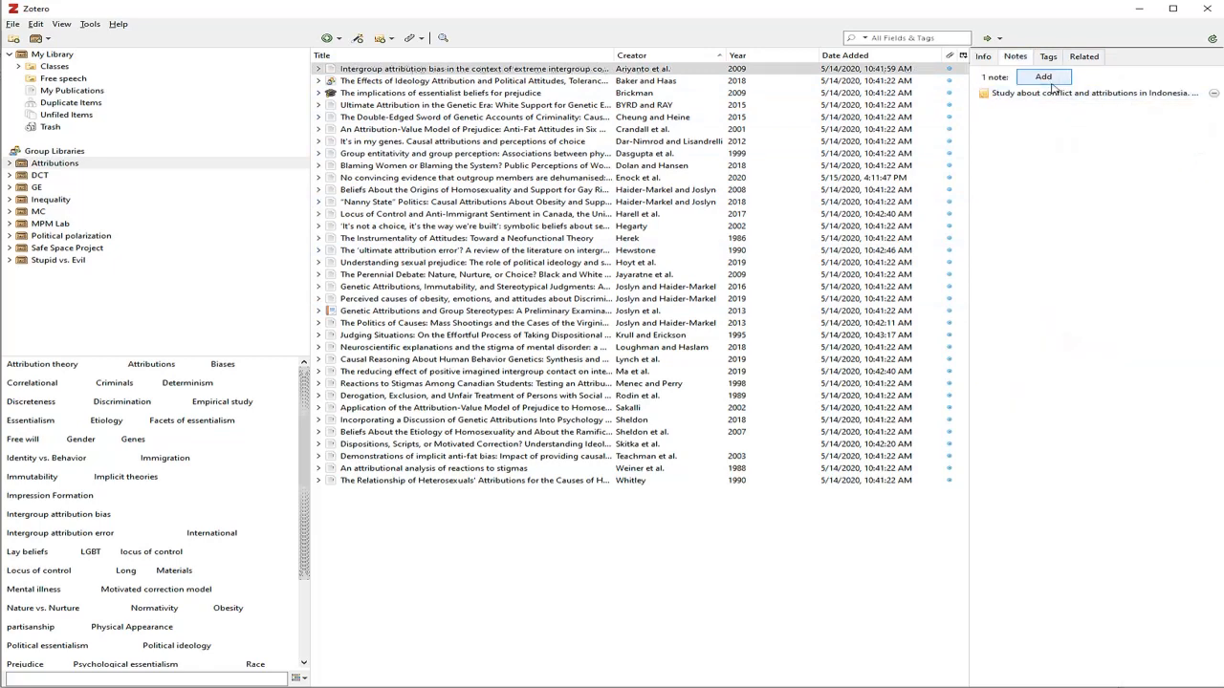
click(1021, 99)
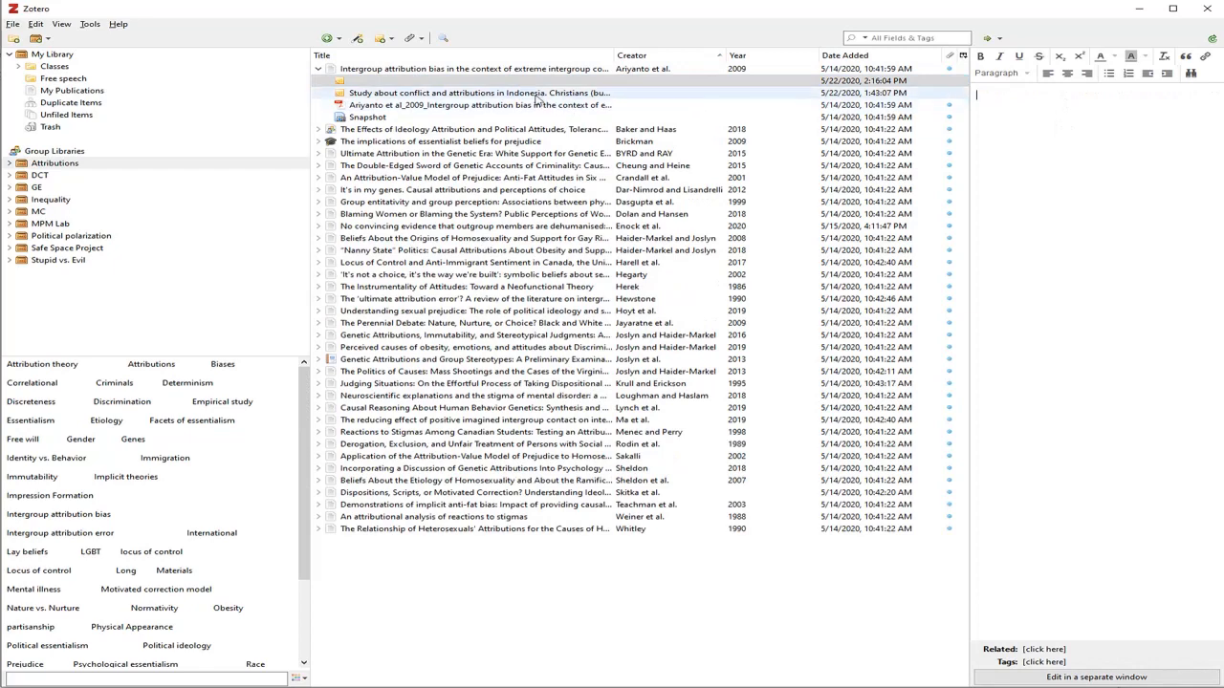
click(467, 93)
click(387, 82)
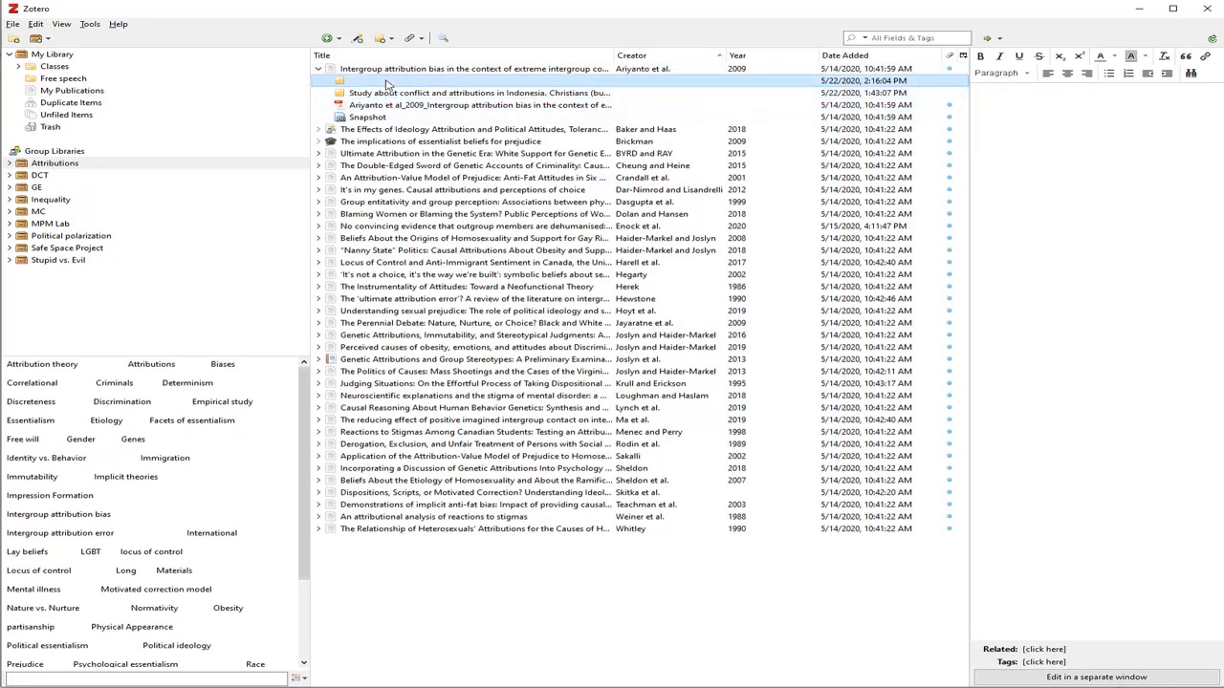
key(Delete)
click(579, 367)
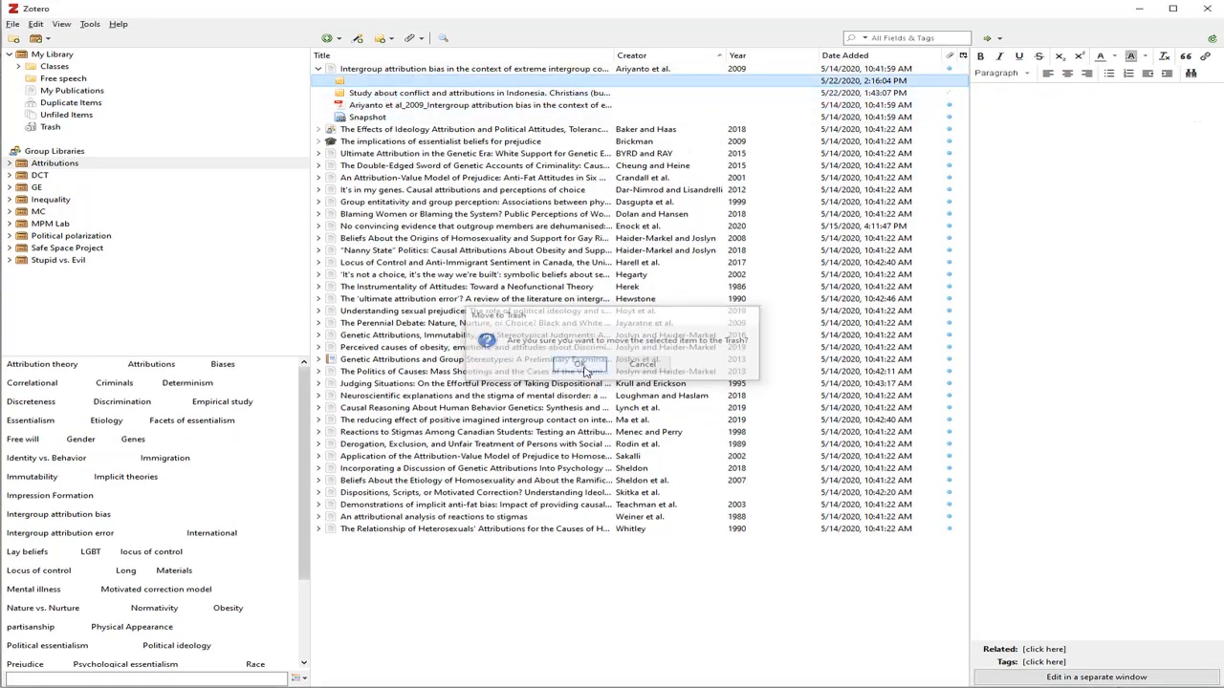
- Open the article's attached PDF, highlight its abstract, and skim through to page 6 and back to the first page
double_click(478, 92)
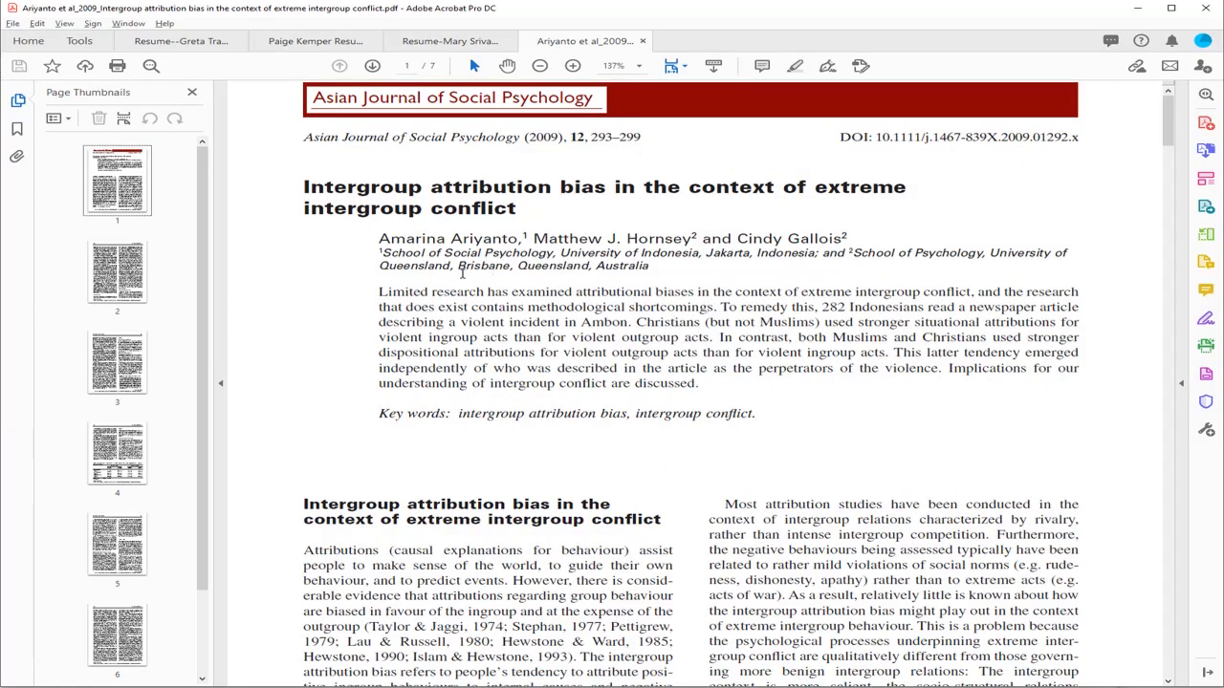
drag(461, 273, 696, 387)
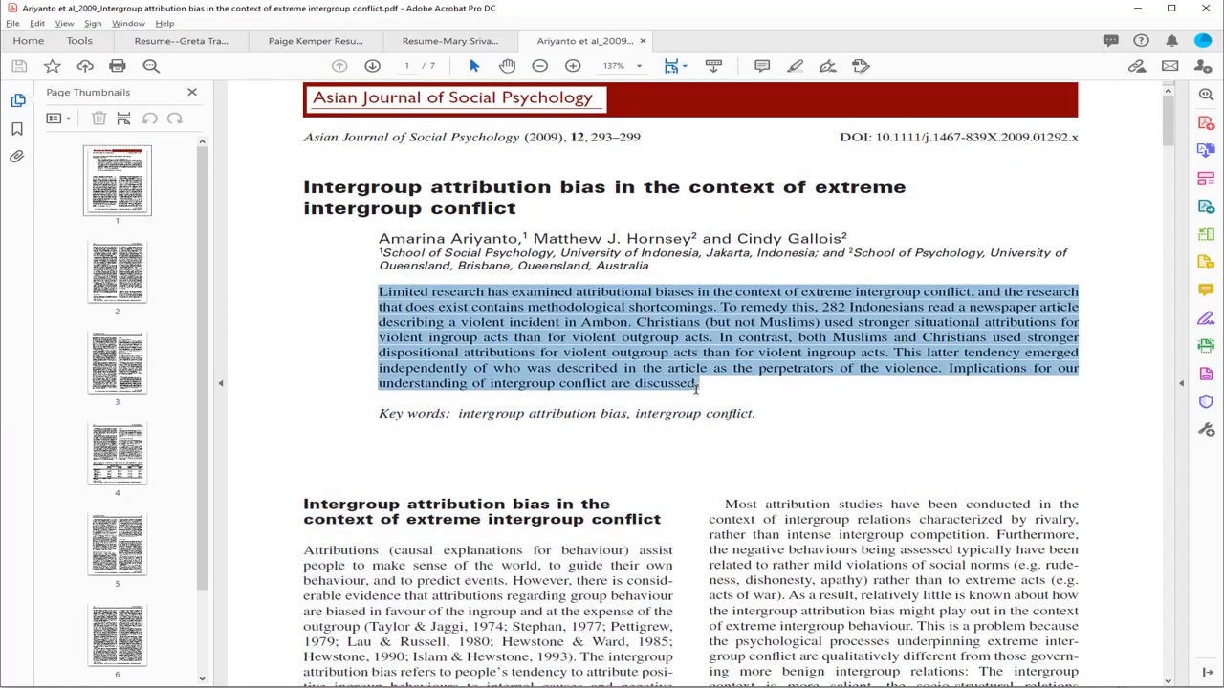
click(659, 385)
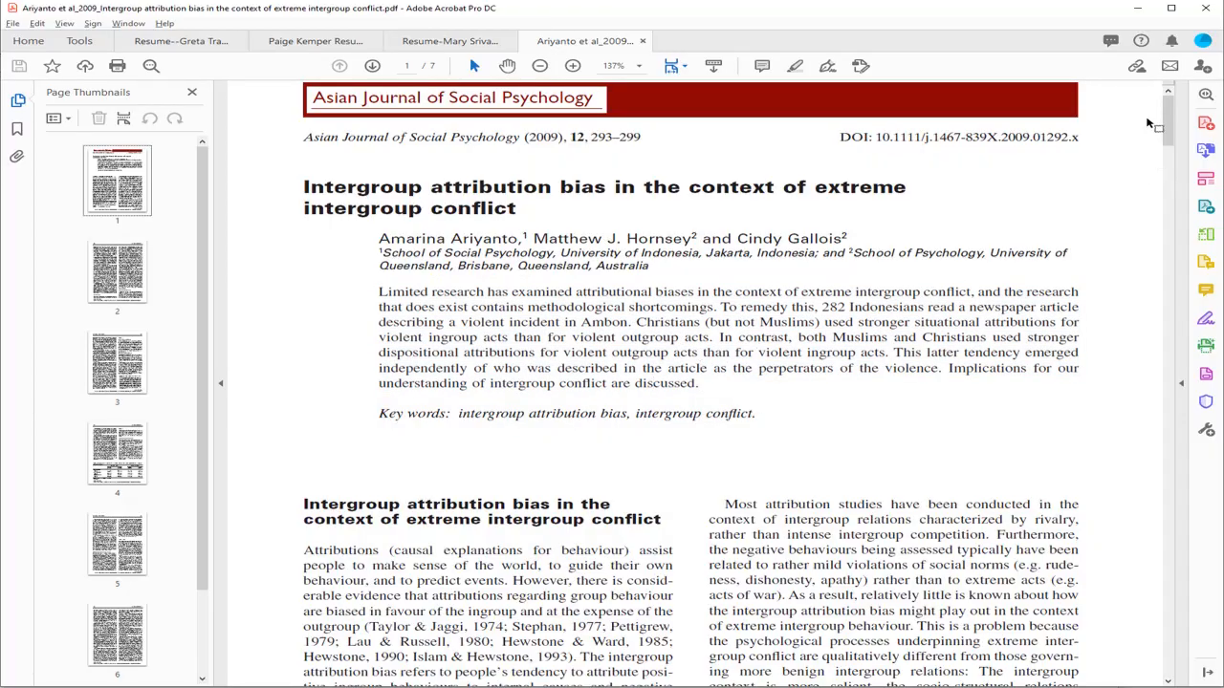
drag(1167, 116, 1187, 554)
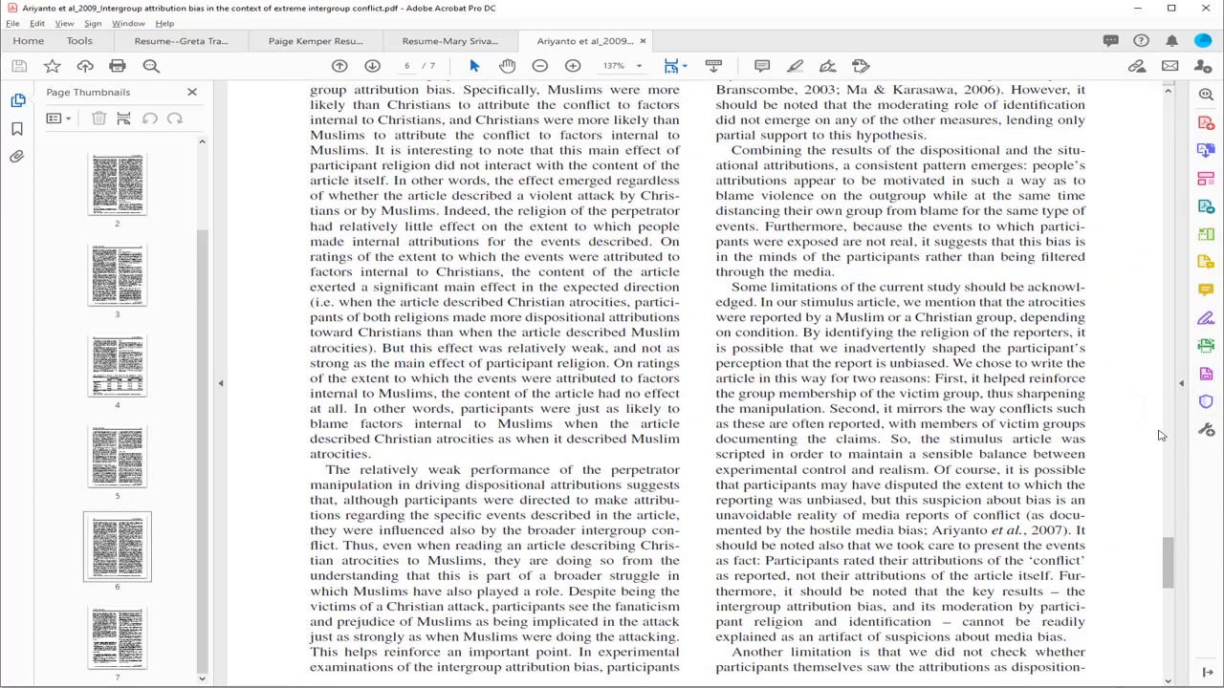
drag(1166, 543, 1167, 95)
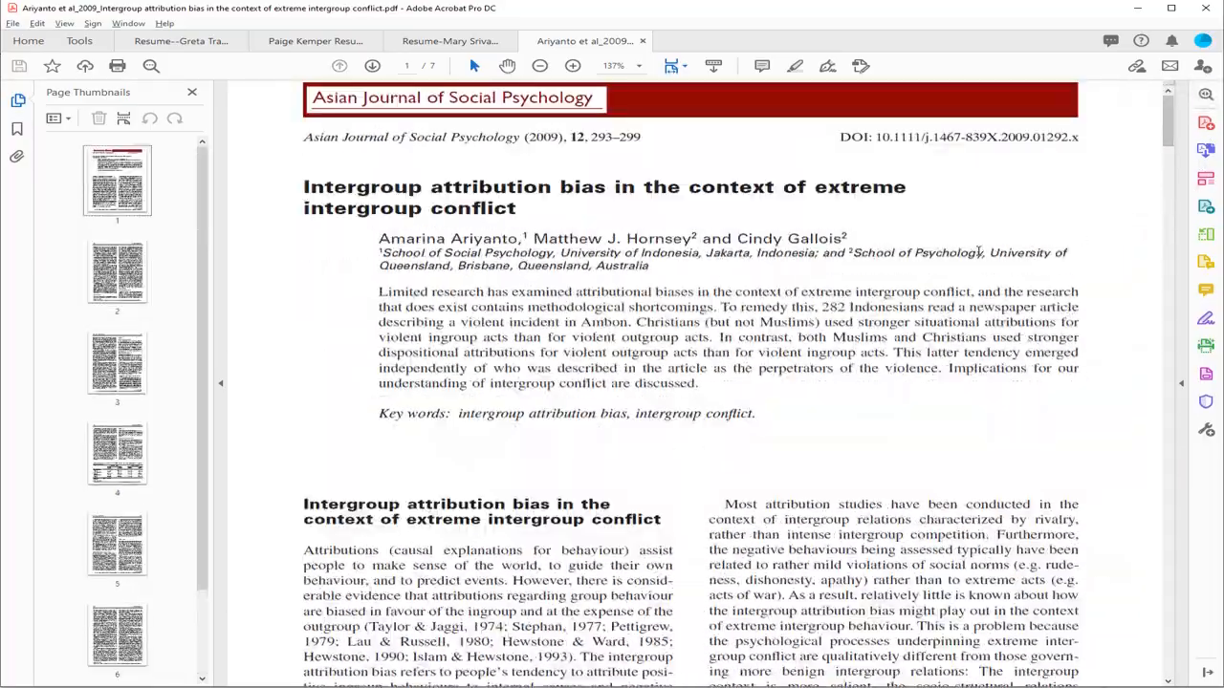
- Return to Zotero, review the article's note on the Indonesia study, and correct "depositional" to "dispositional"
key(super+Tab)
key(Return)
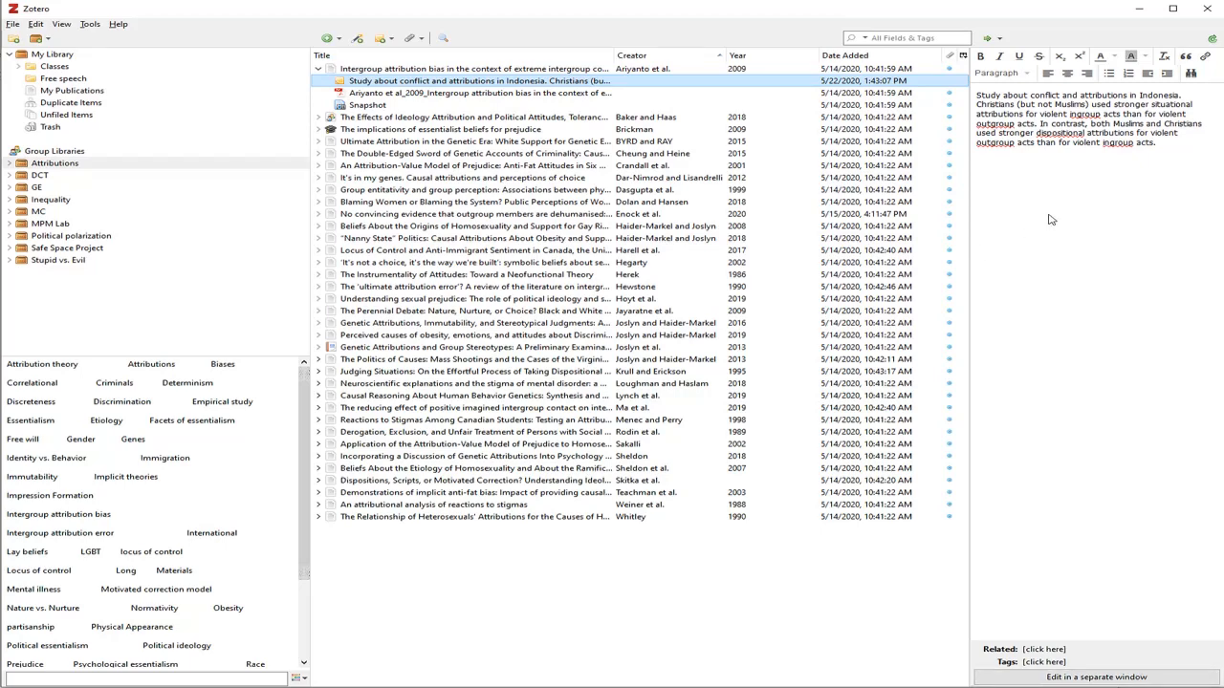
click(1019, 101)
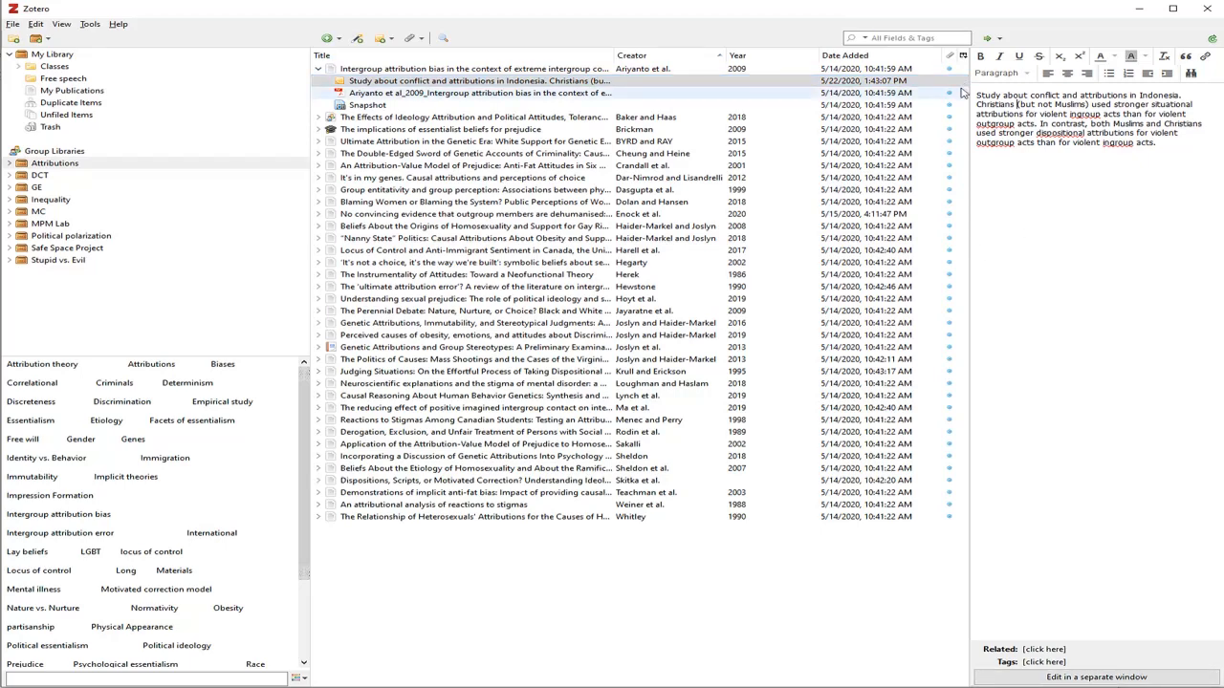
drag(977, 96, 1111, 134)
click(1038, 107)
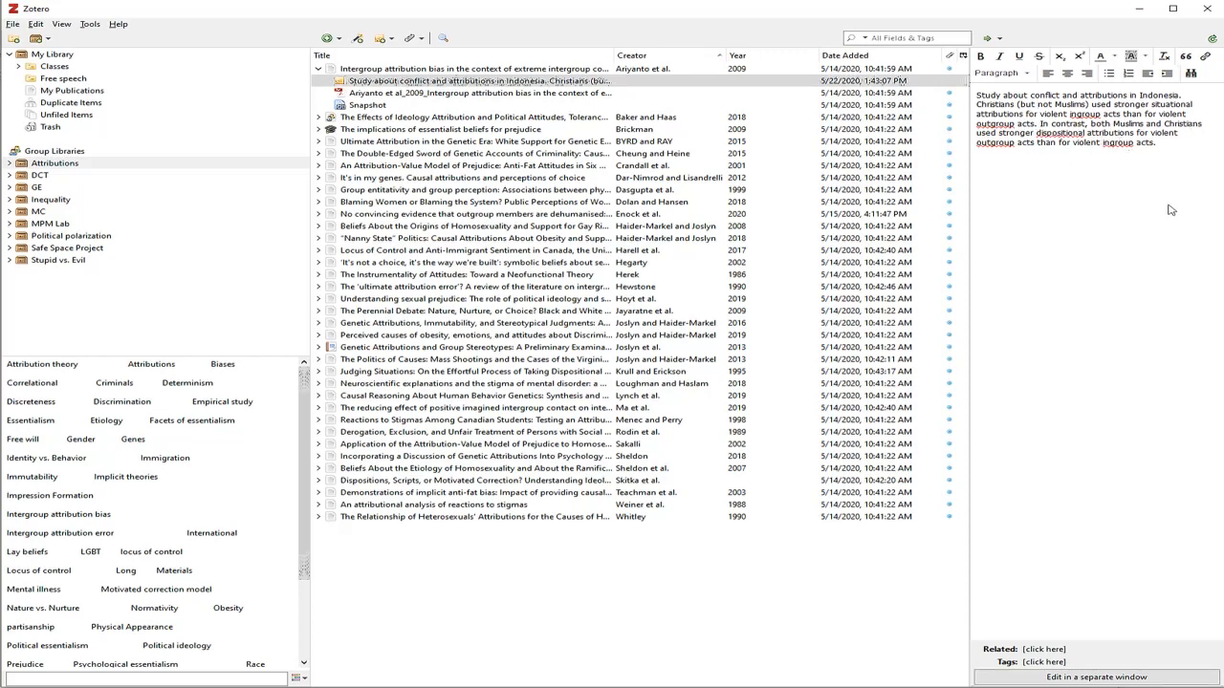
drag(1163, 141, 973, 103)
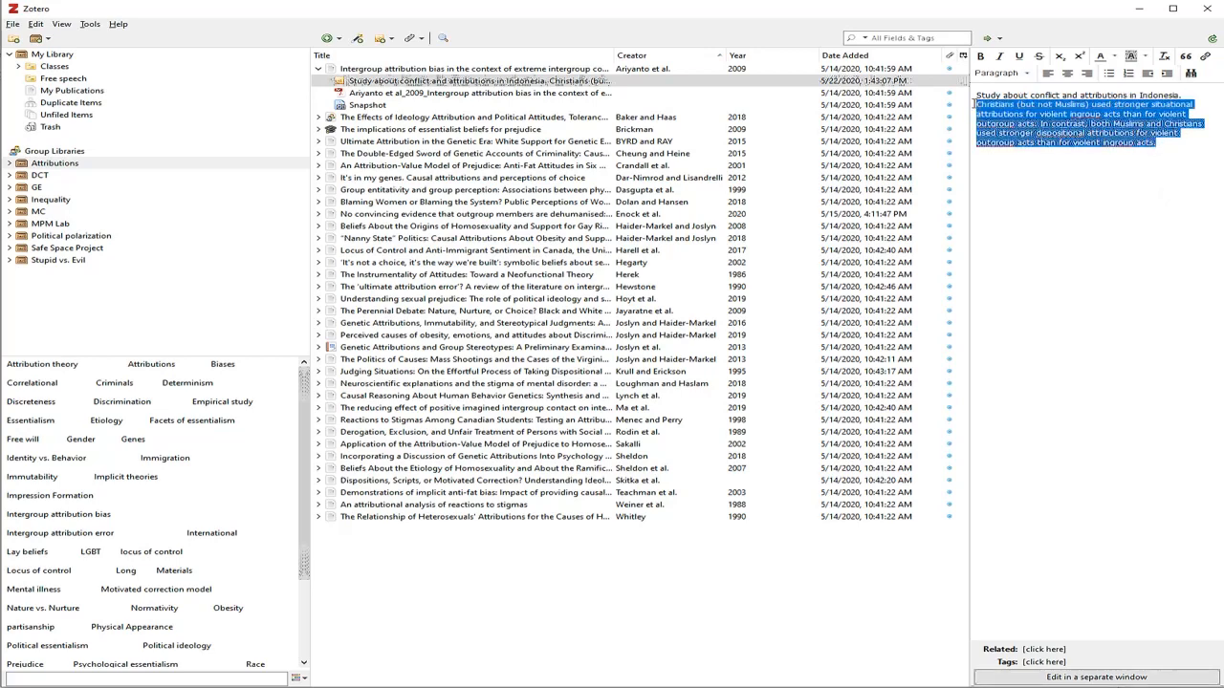
click(1000, 135)
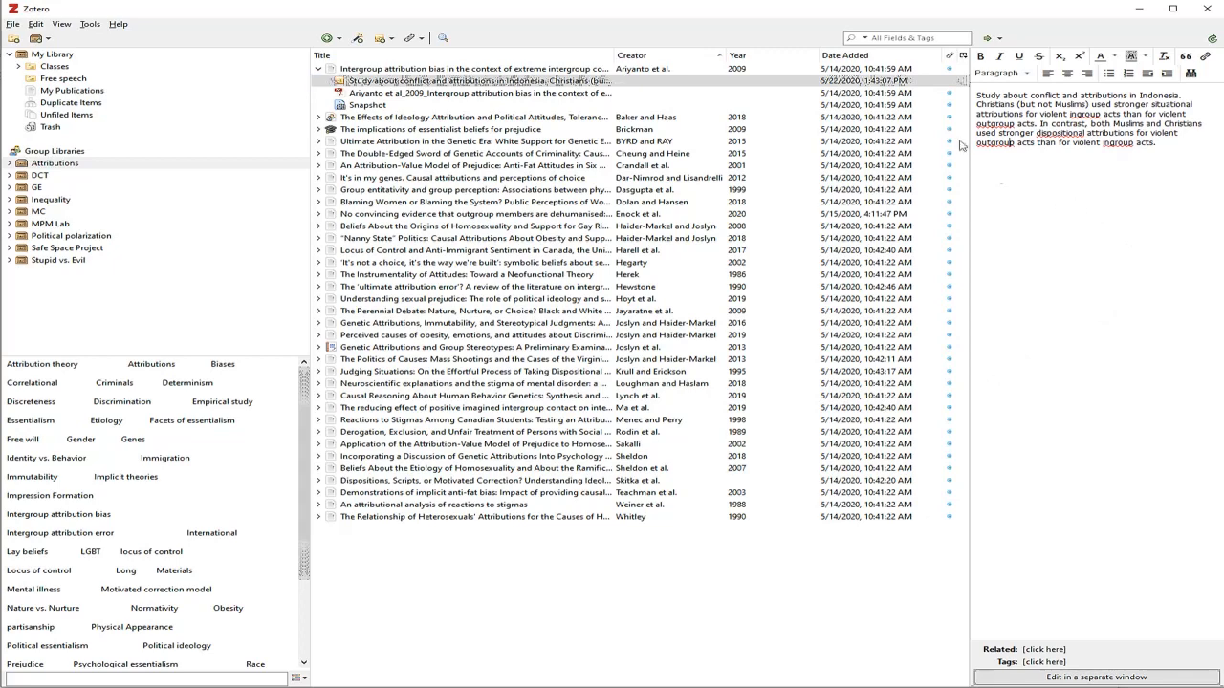
click(492, 82)
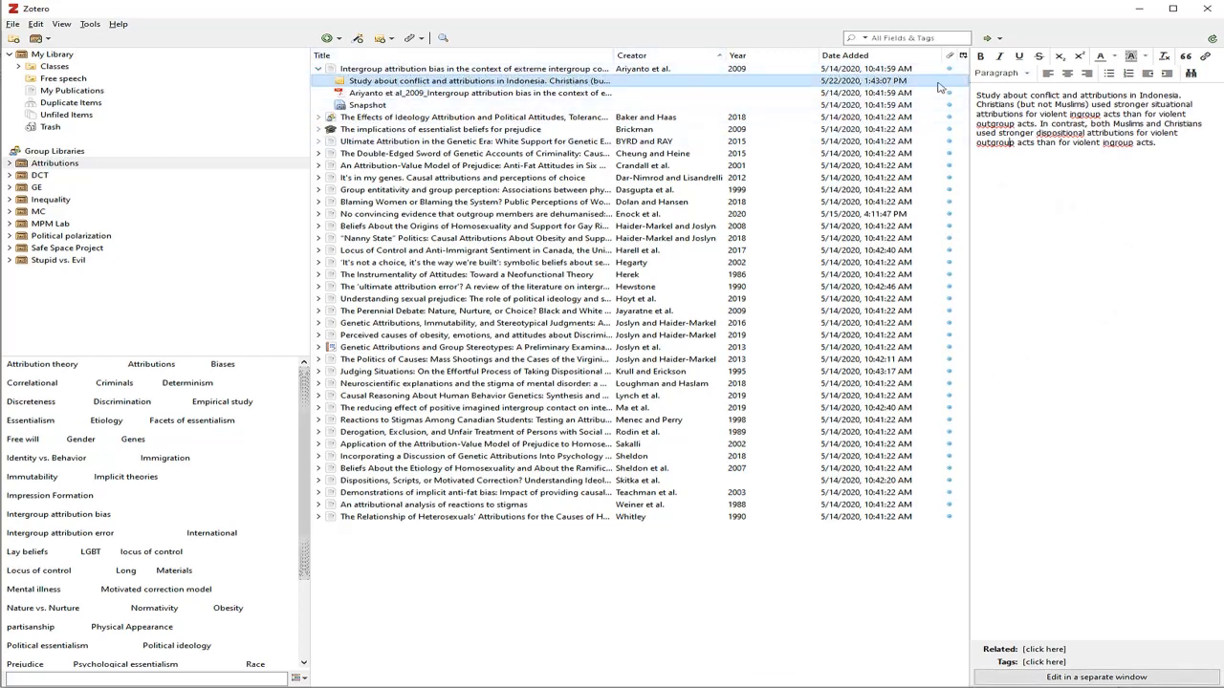
- Review the parent article's tags and compare them with the key words listed on the PDF's first page
click(433, 70)
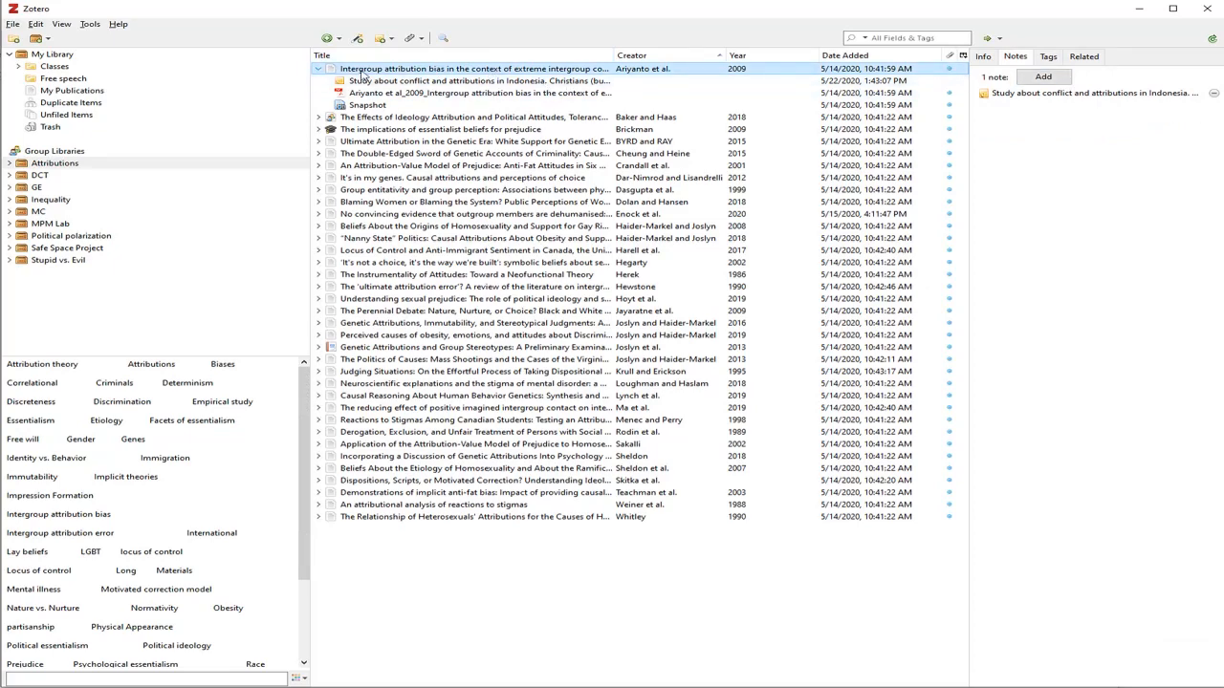
click(1048, 57)
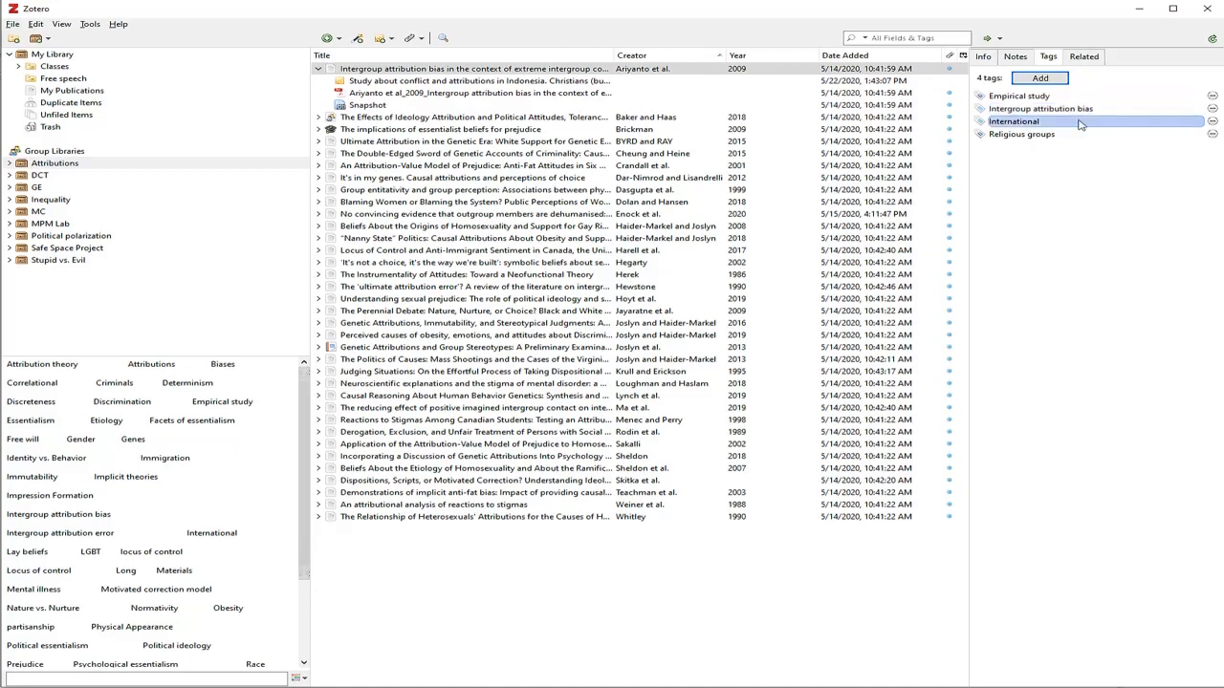
key(alt+Tab)
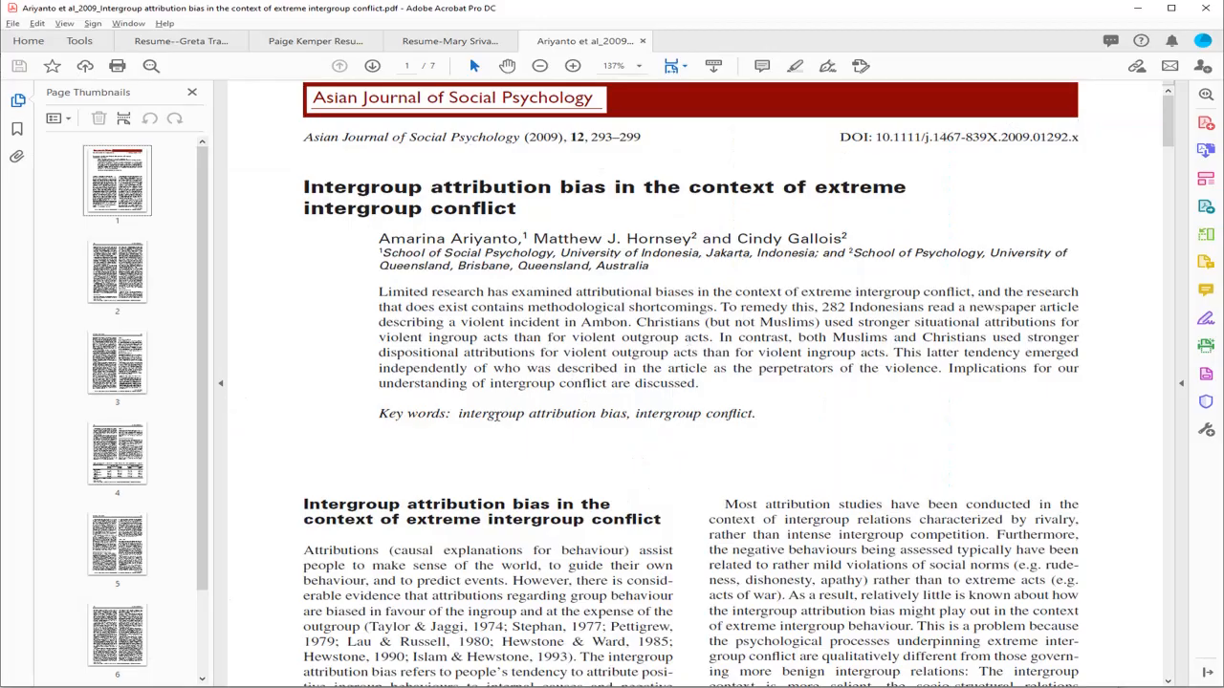
drag(461, 413, 620, 413)
click(678, 413)
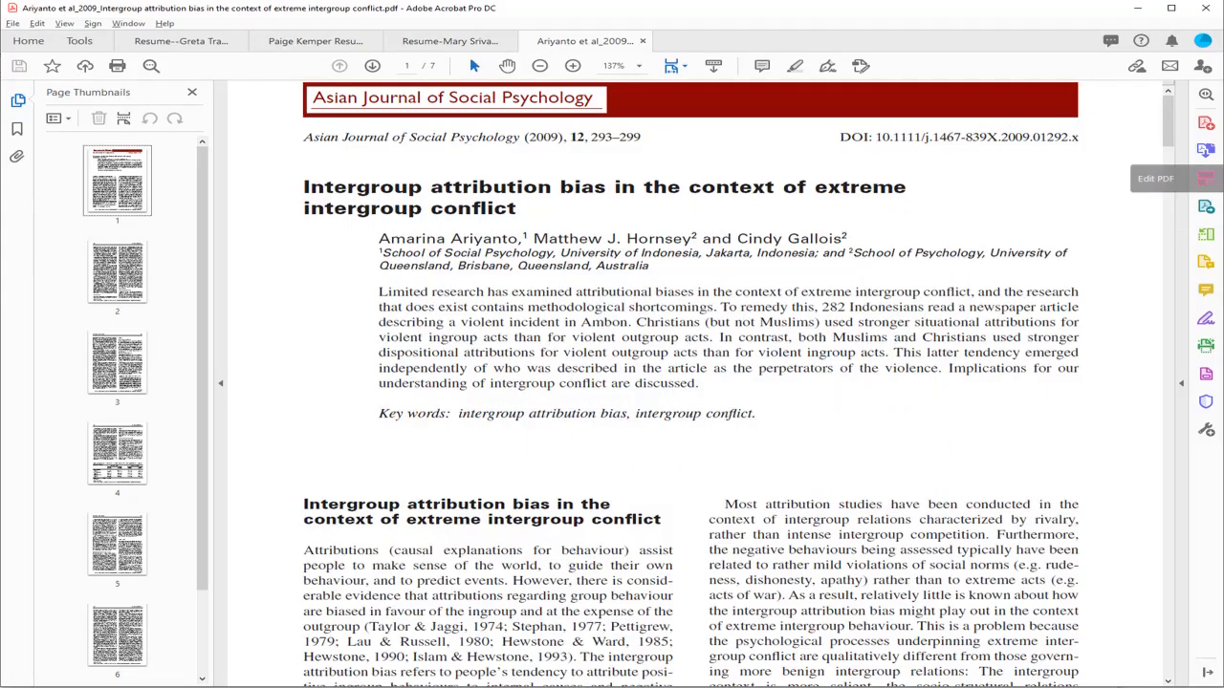
click(1206, 11)
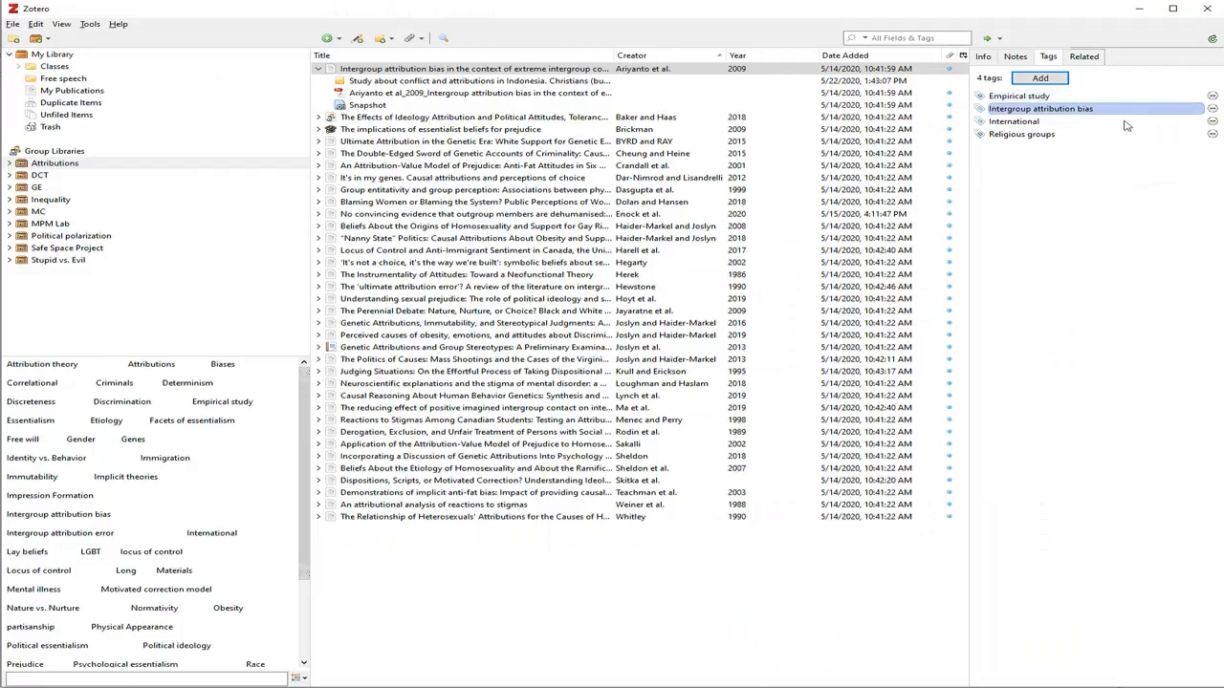
click(1047, 135)
key(alt+Tab)
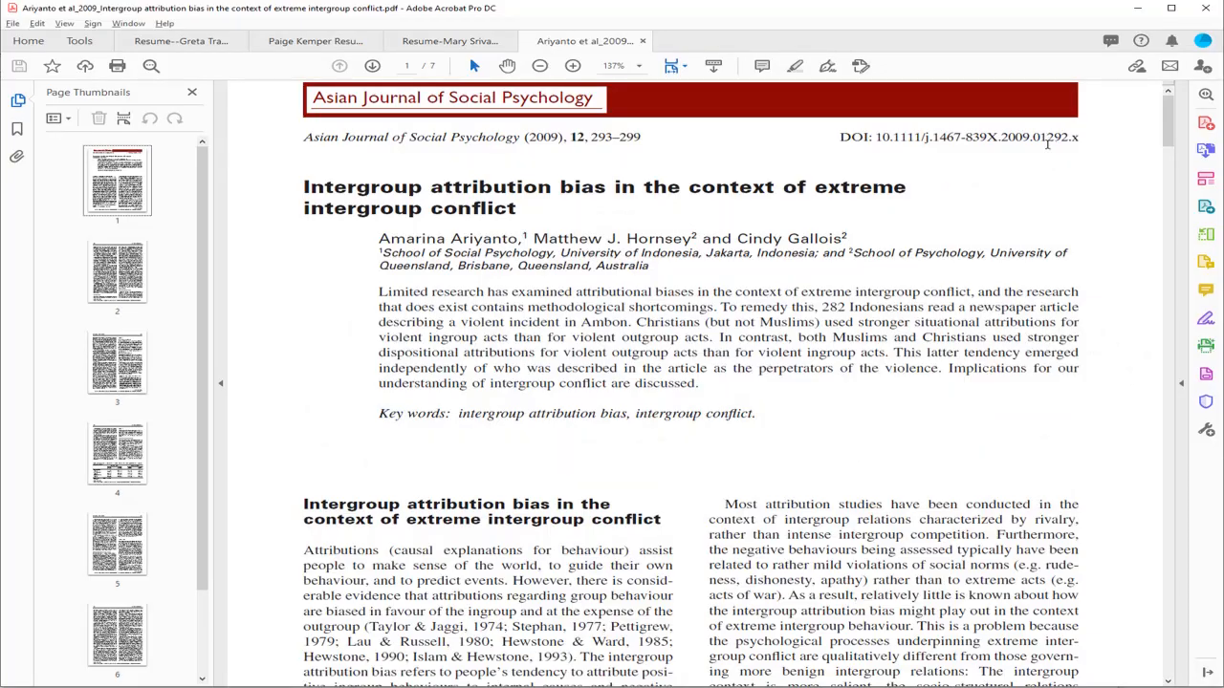
key(alt+Tab)
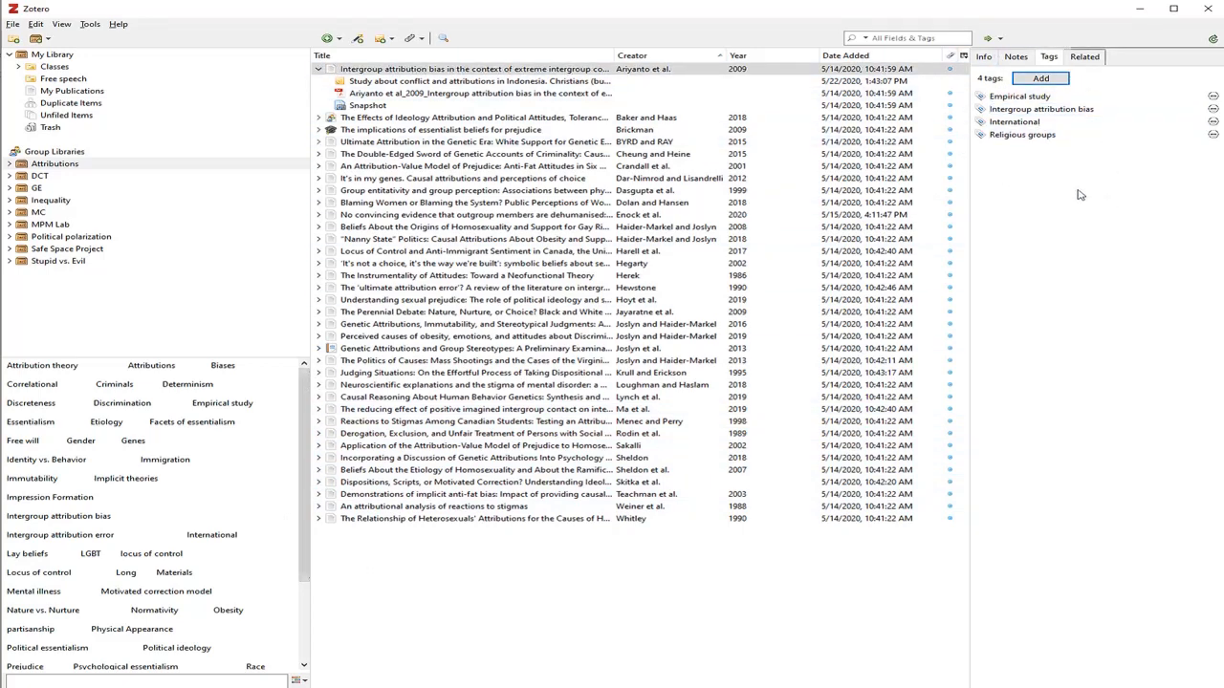
- Check the article's related items and go back to its own tags
click(303, 531)
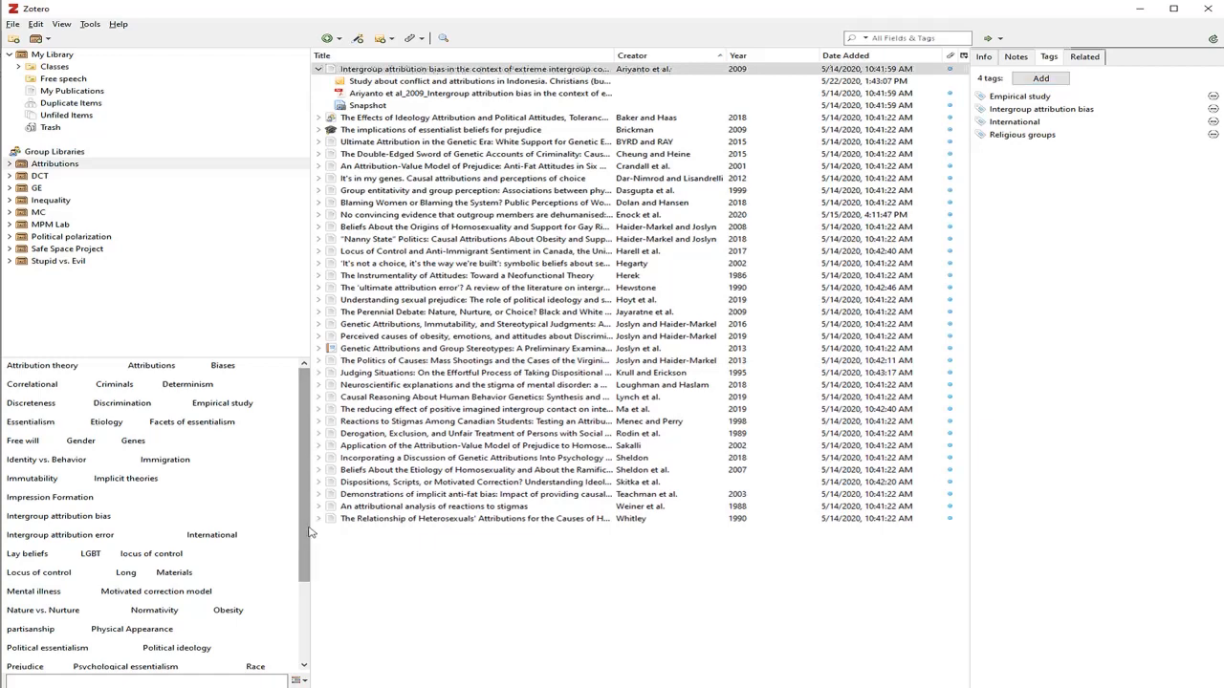
click(1082, 58)
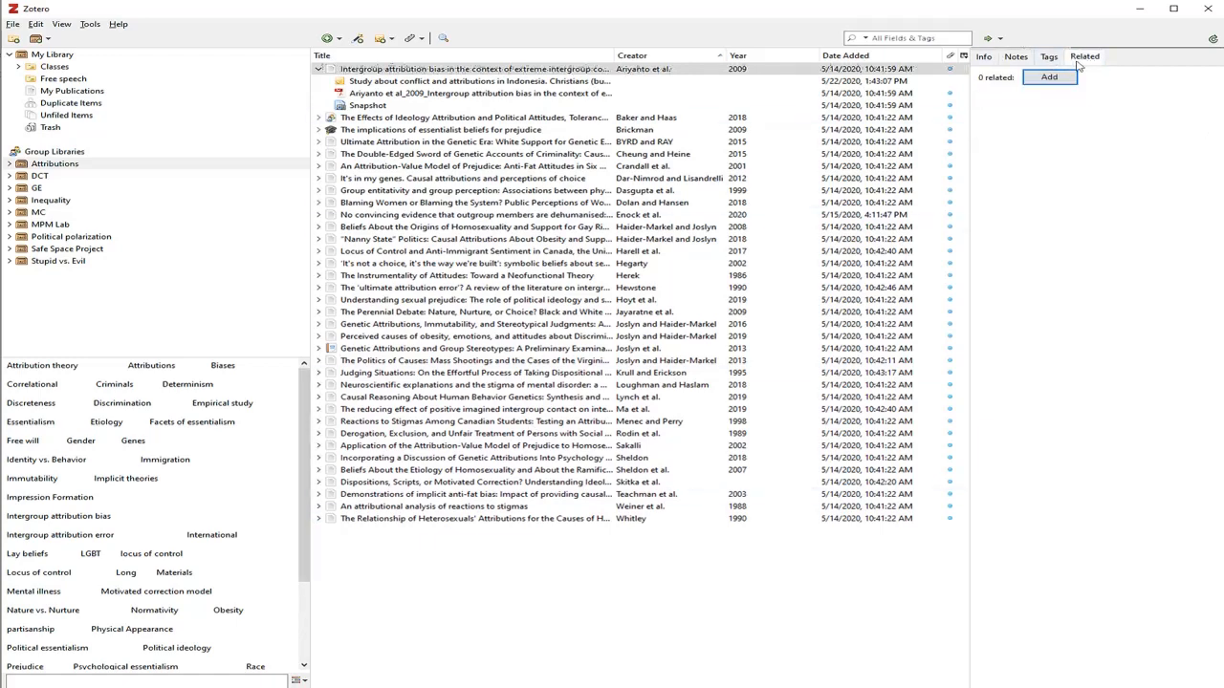
click(1055, 59)
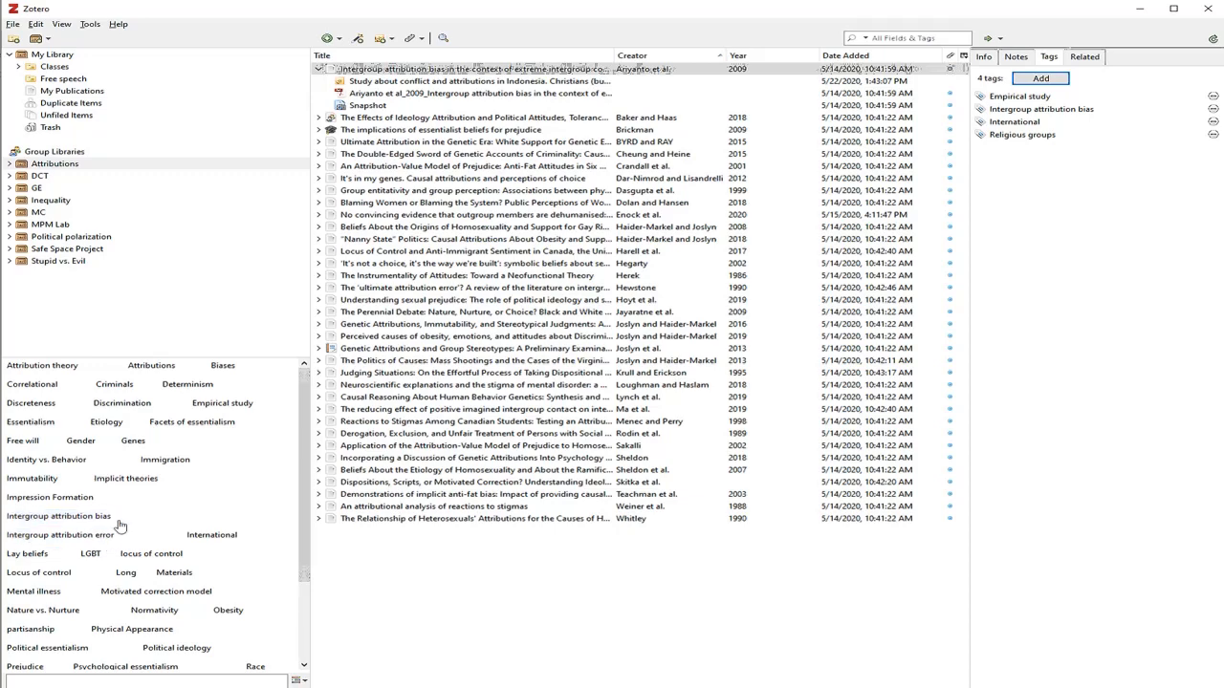
- Rename the library tag "Intergroup attribution bias" to "Intergroup attribution error" and look over the library's tag list
right_click(56, 521)
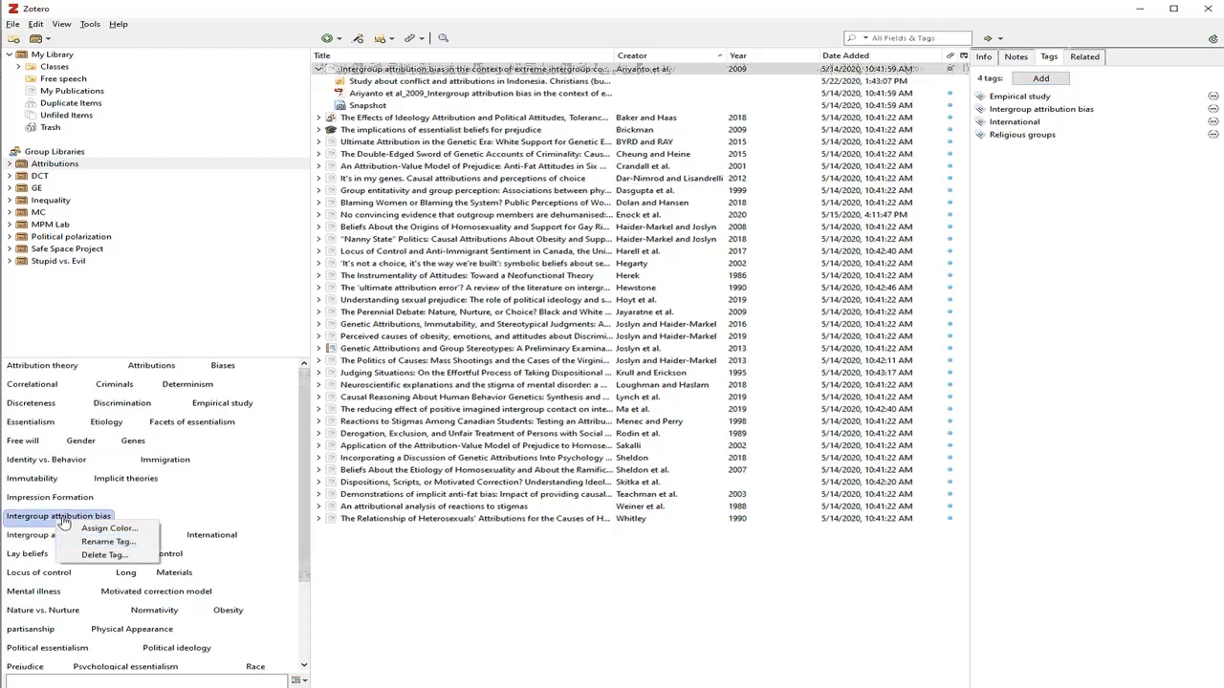
click(45, 521)
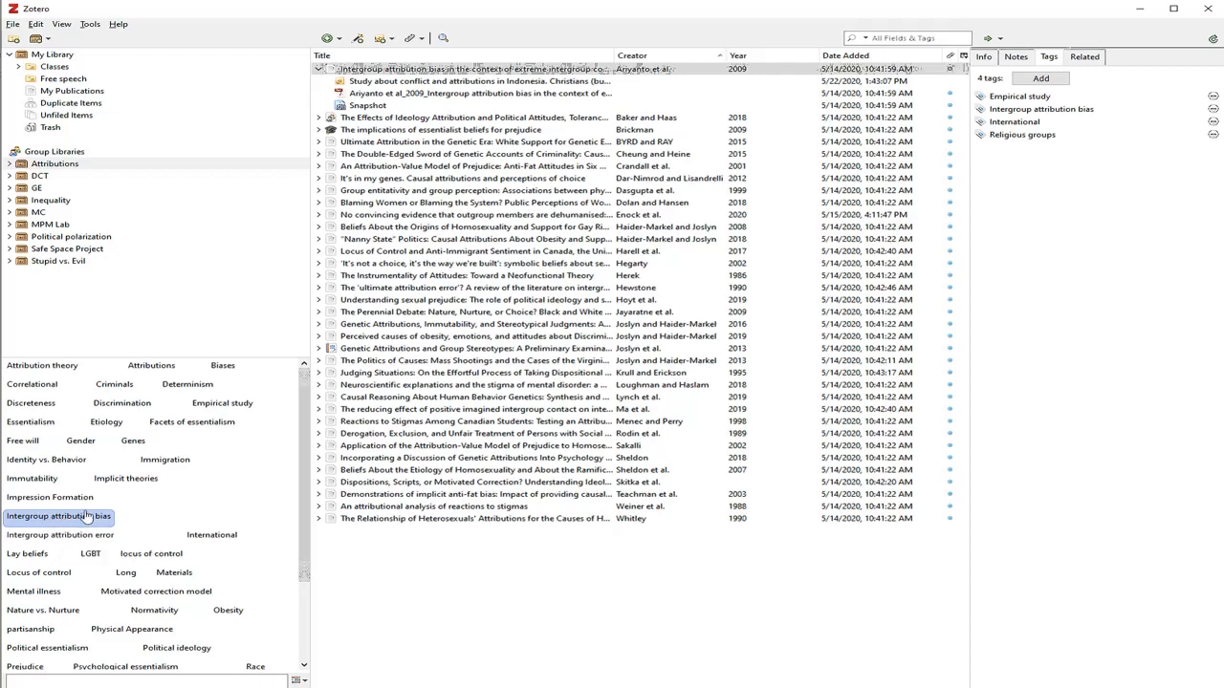
right_click(85, 519)
click(138, 540)
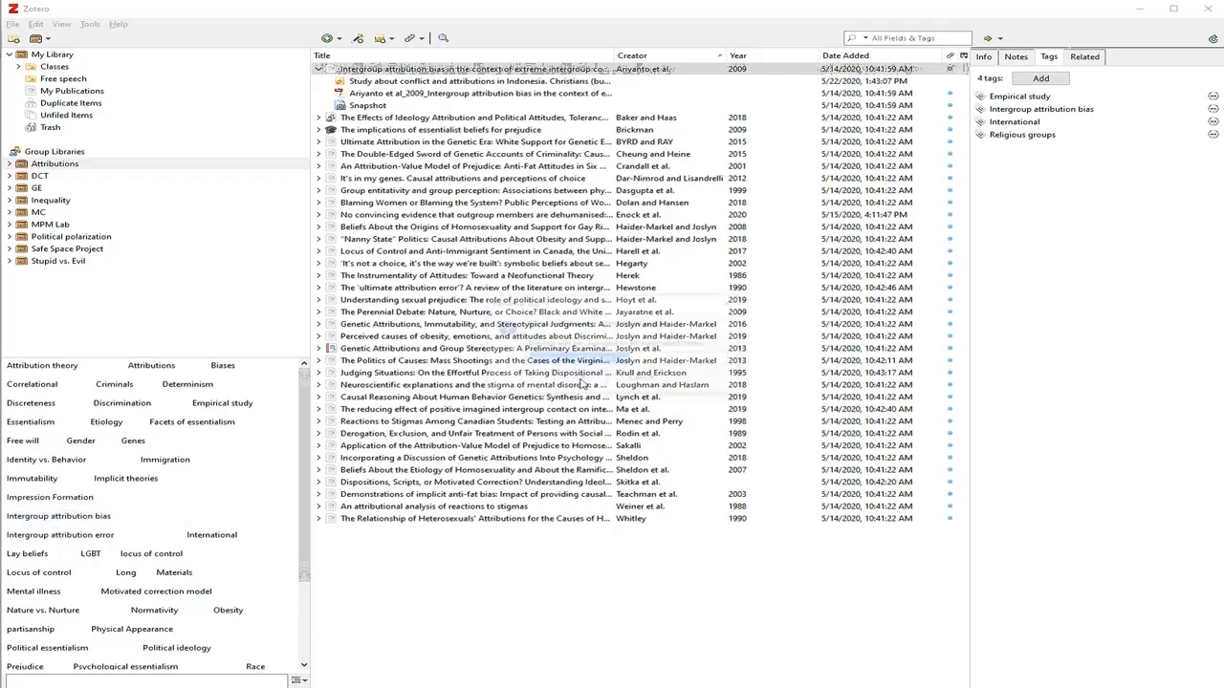
click(679, 357)
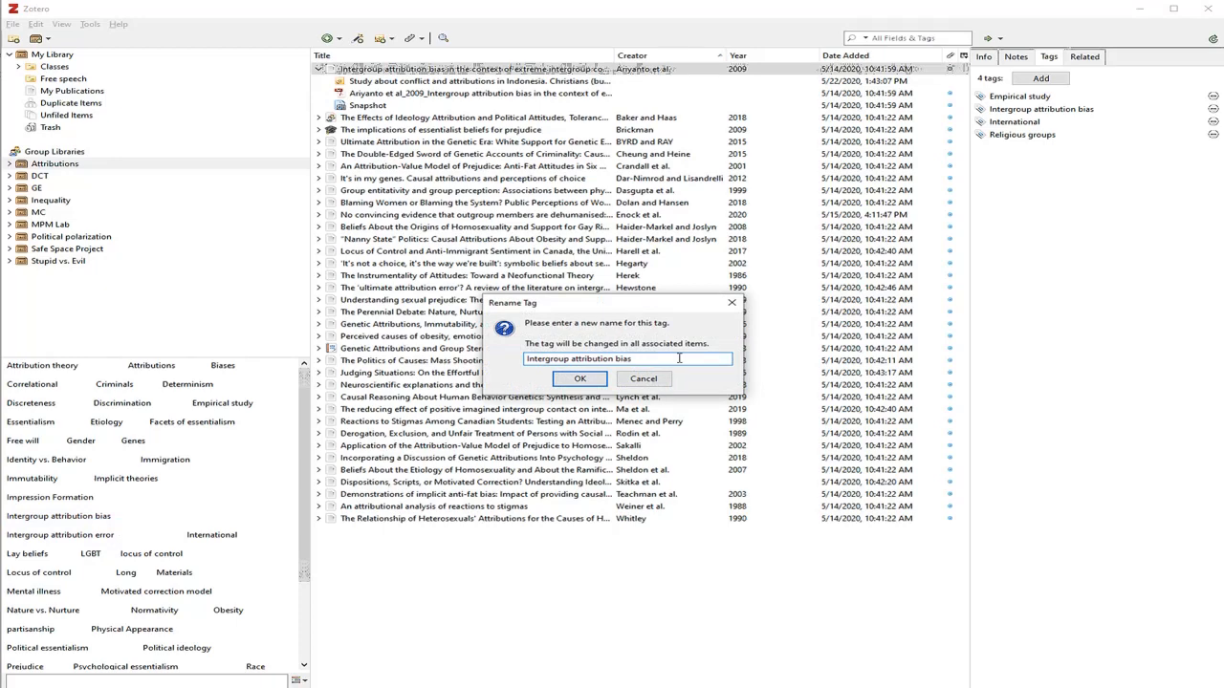
key(BackSpace)
key(BackSpace)
text(e)
click(600, 380)
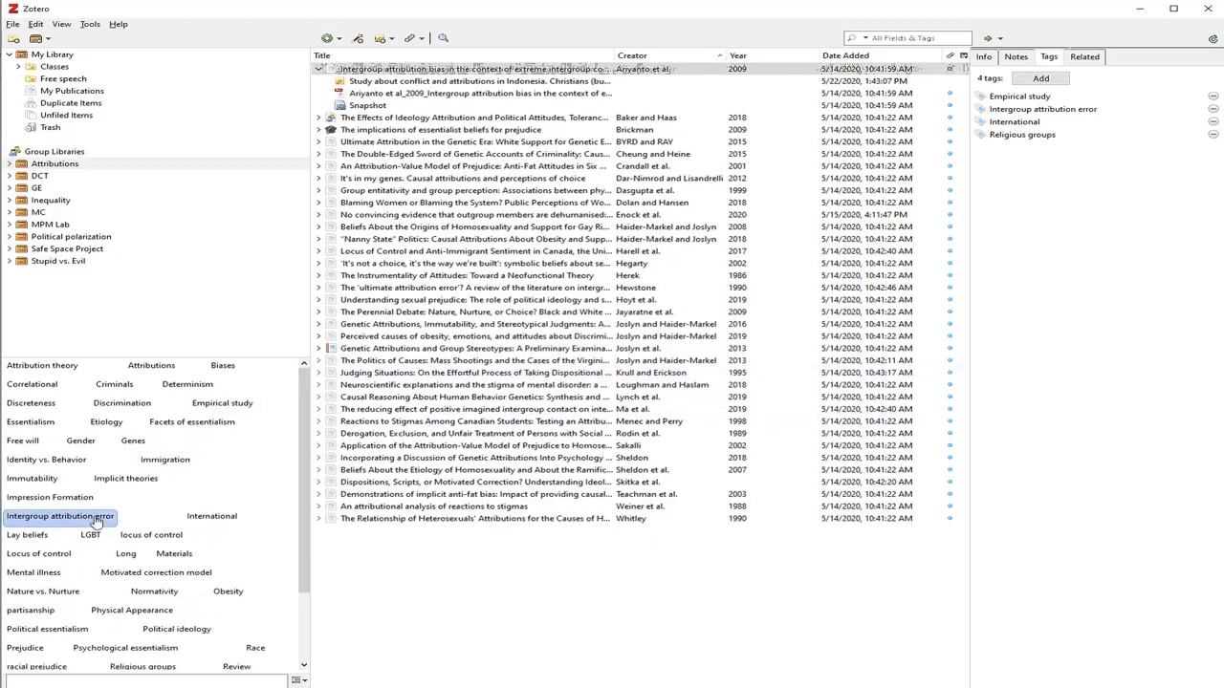
scroll(284, 472, down, 3)
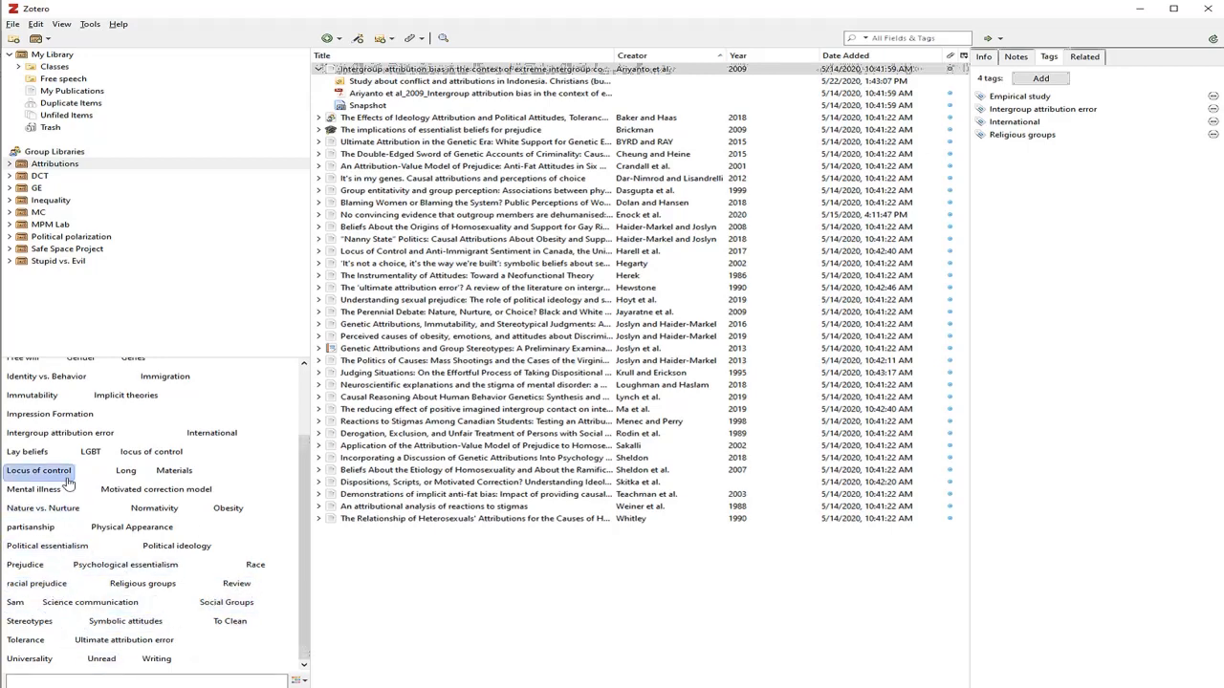
scroll(67, 439, up, 3)
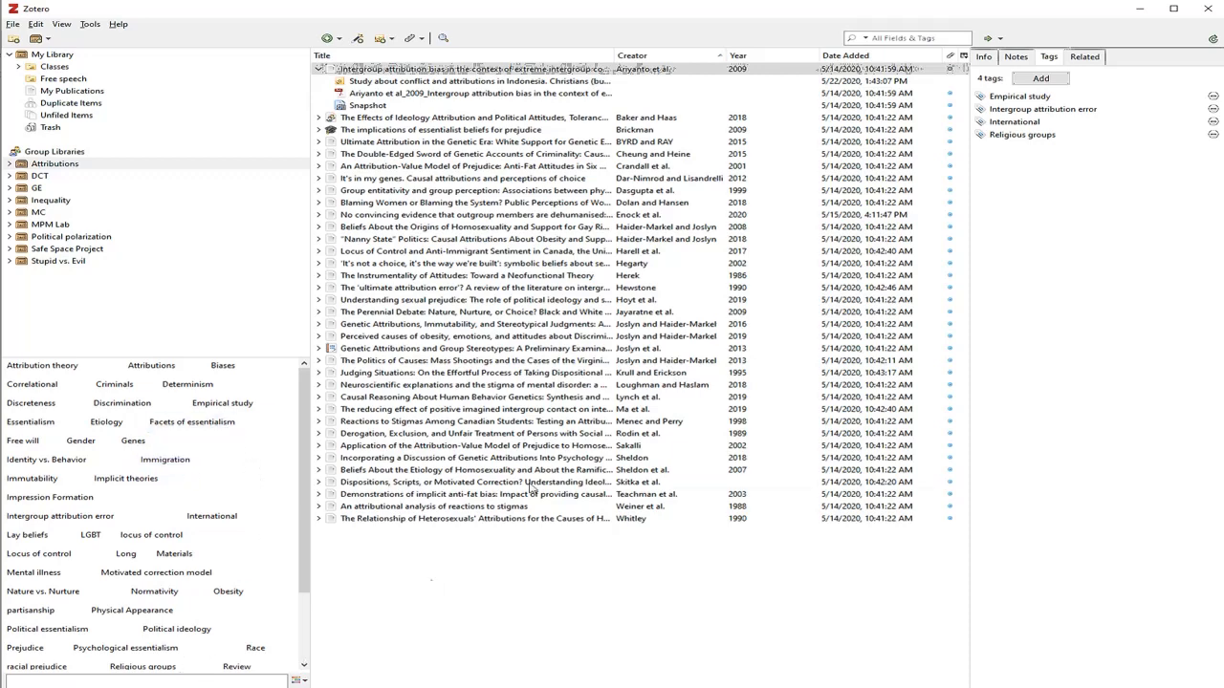
- Add the new lowercase tag "race" to the article "Intergroup attribution bias in the context of extreme intergroup conflict"
click(509, 72)
click(1047, 78)
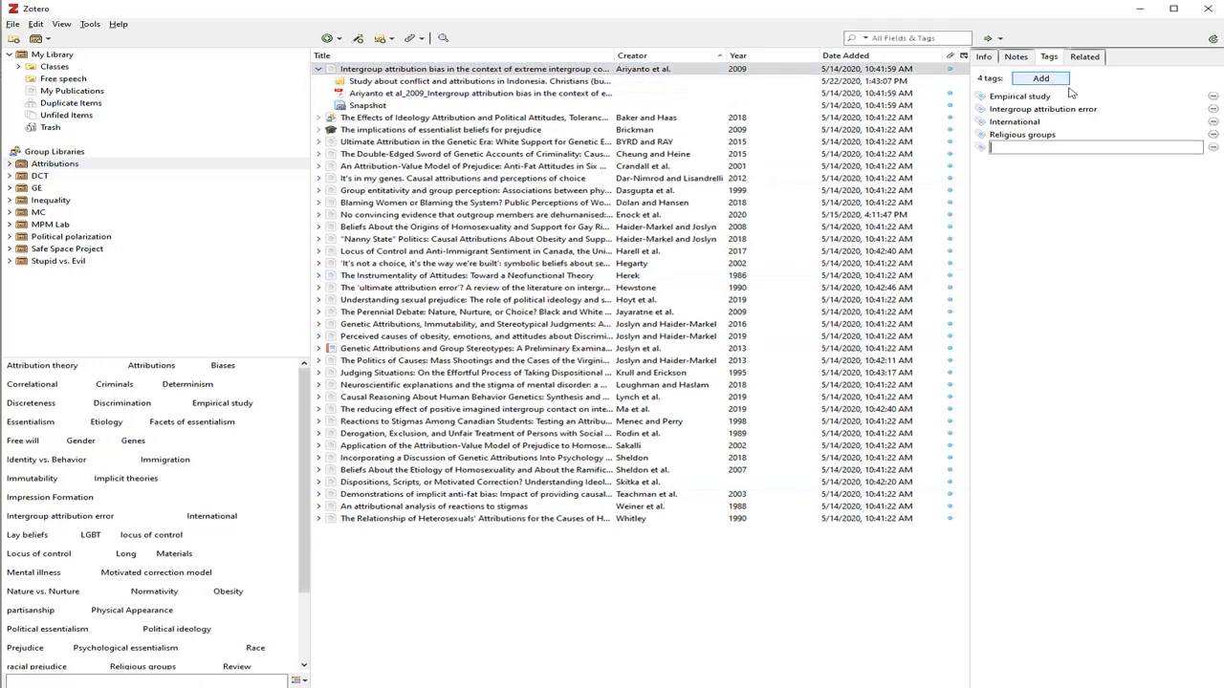
text(race)
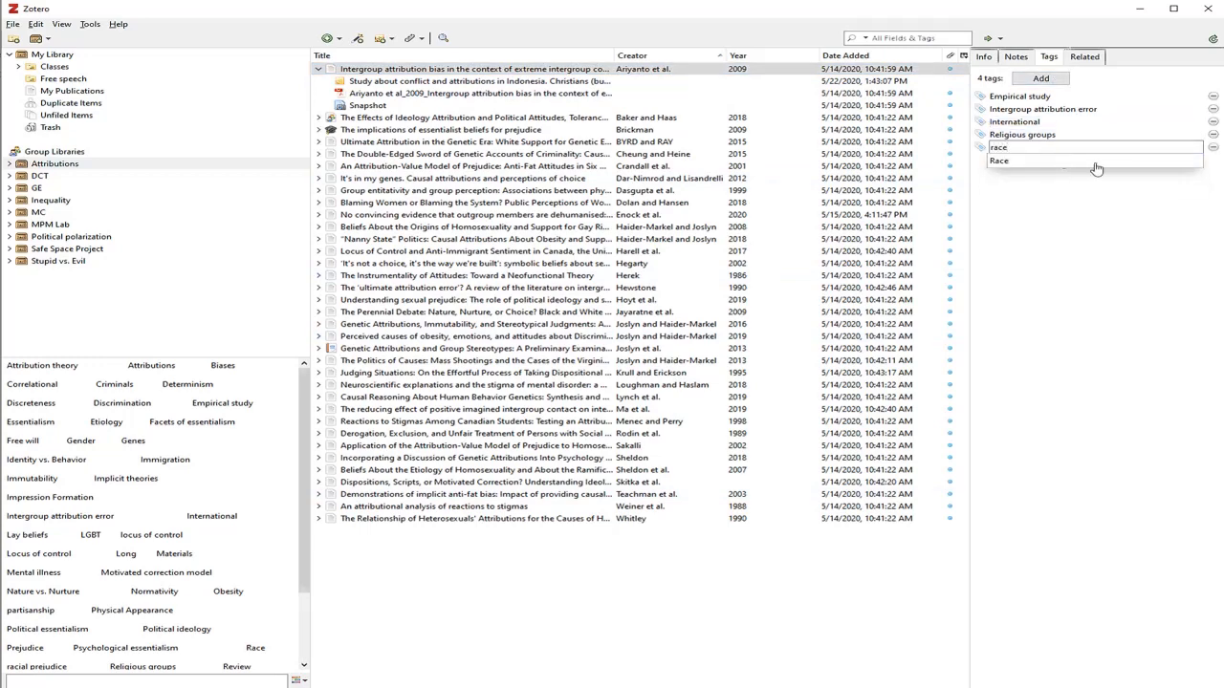
key(Return)
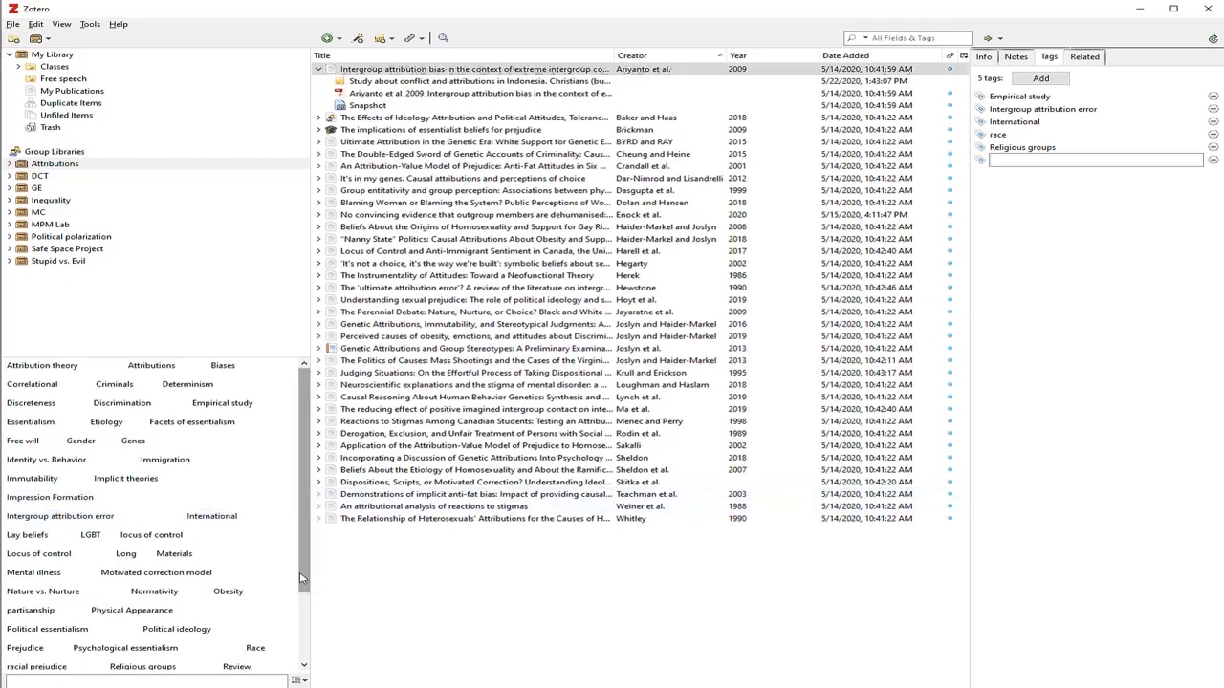
click(186, 681)
click(424, 643)
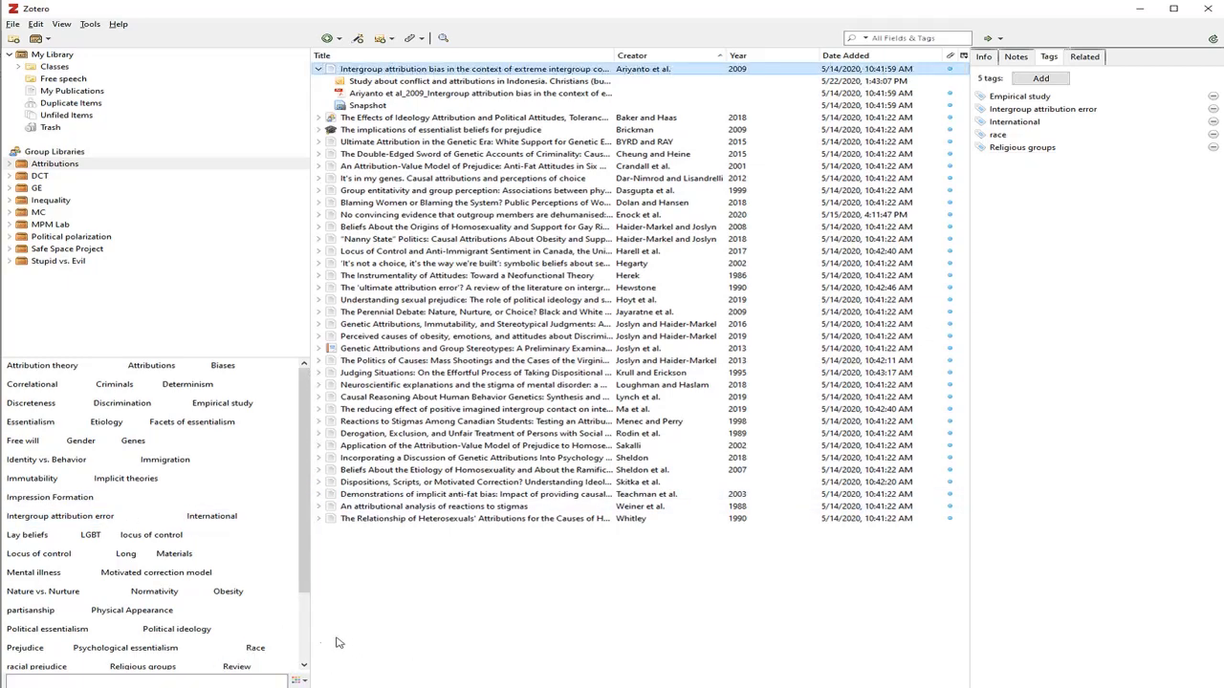
- Reload the Attributions library and look through its tag list for the duplicate tags "Race" and "race"
scroll(172, 555, down, 3)
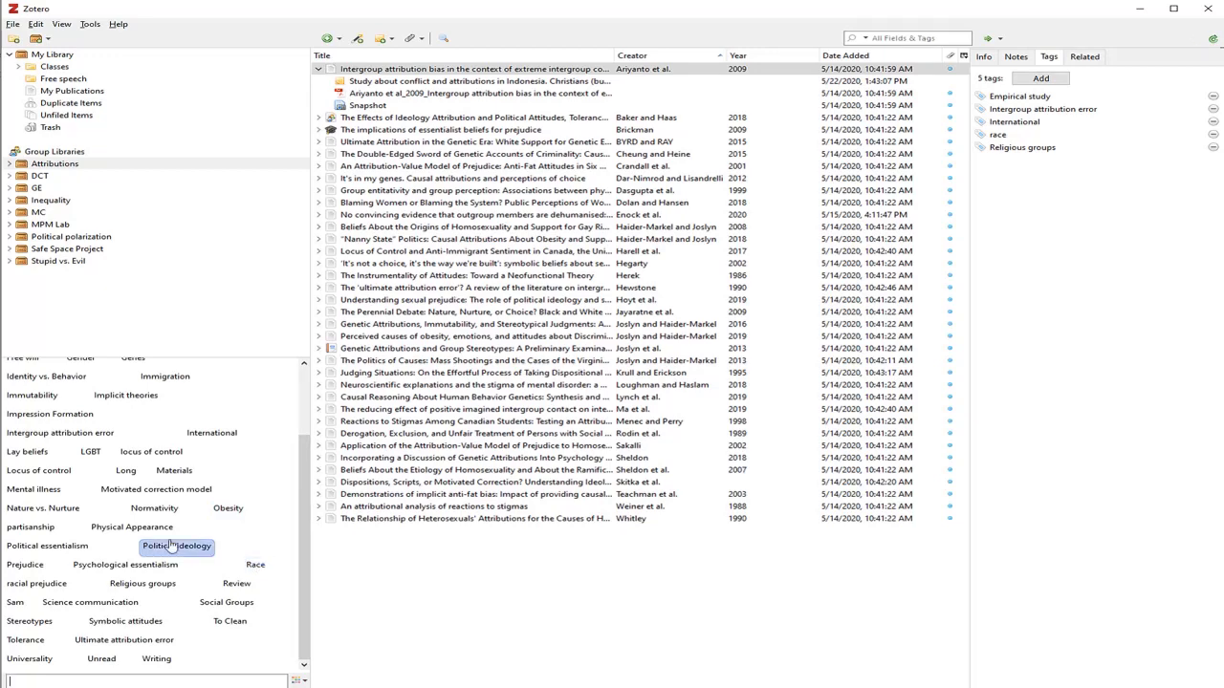
scroll(171, 544, up, 3)
click(411, 275)
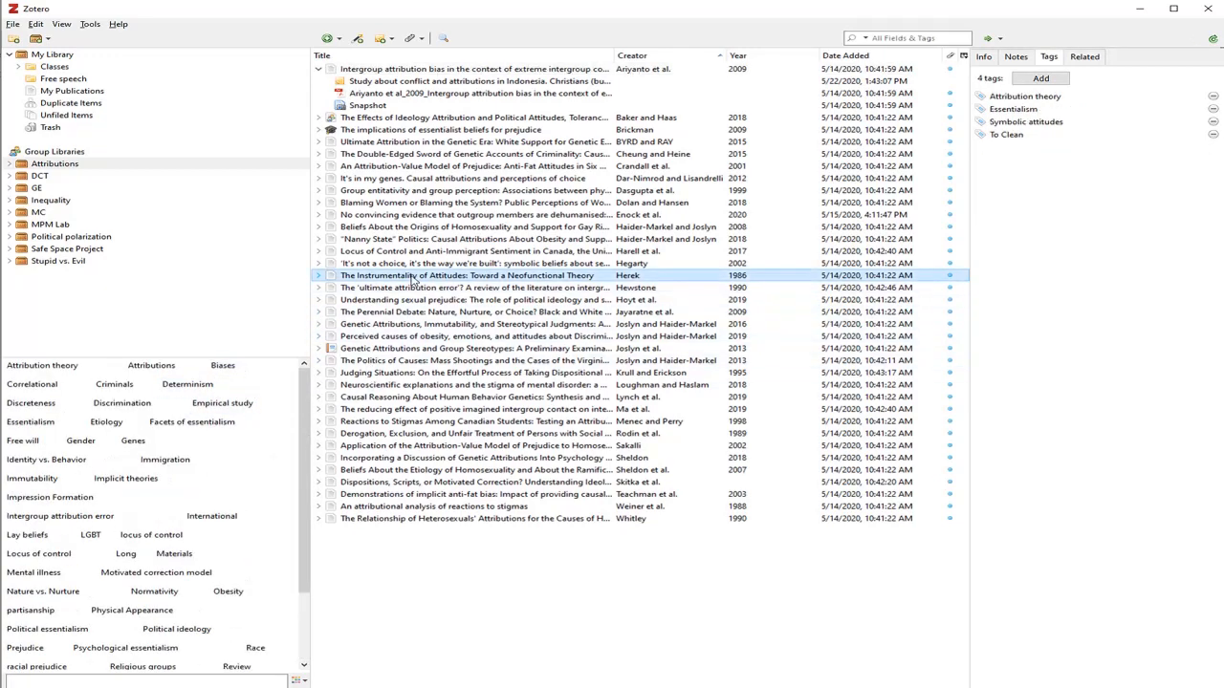
click(478, 69)
scroll(196, 449, down, 3)
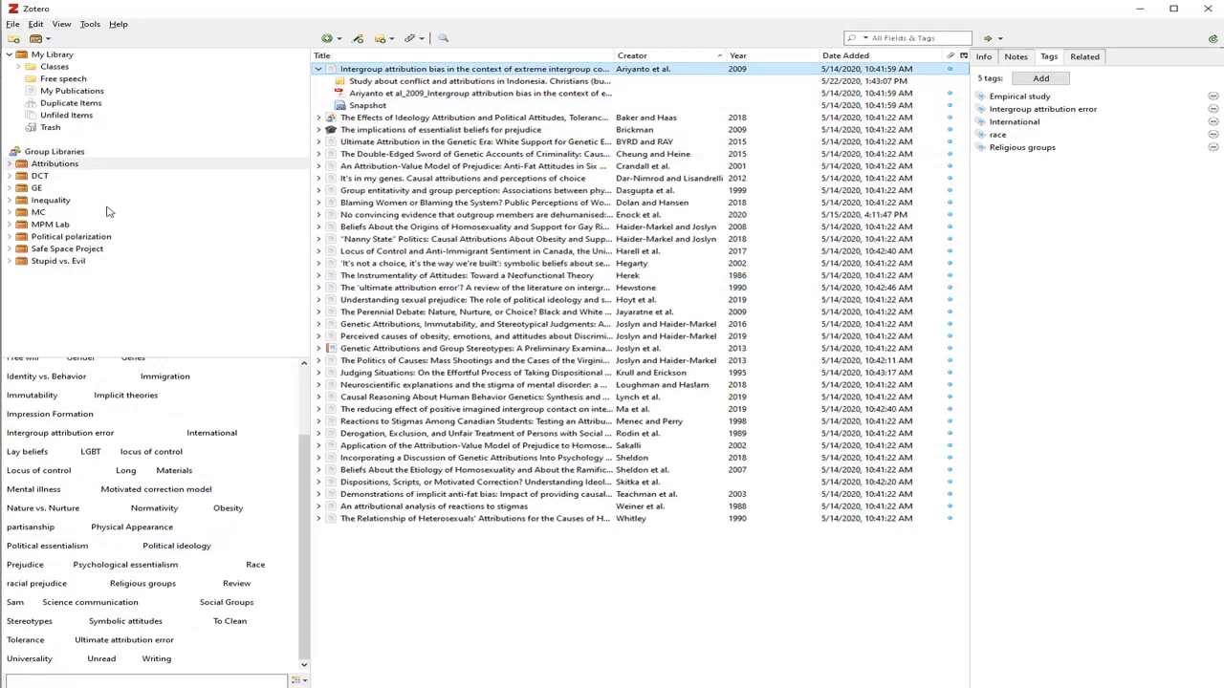
click(48, 200)
click(63, 164)
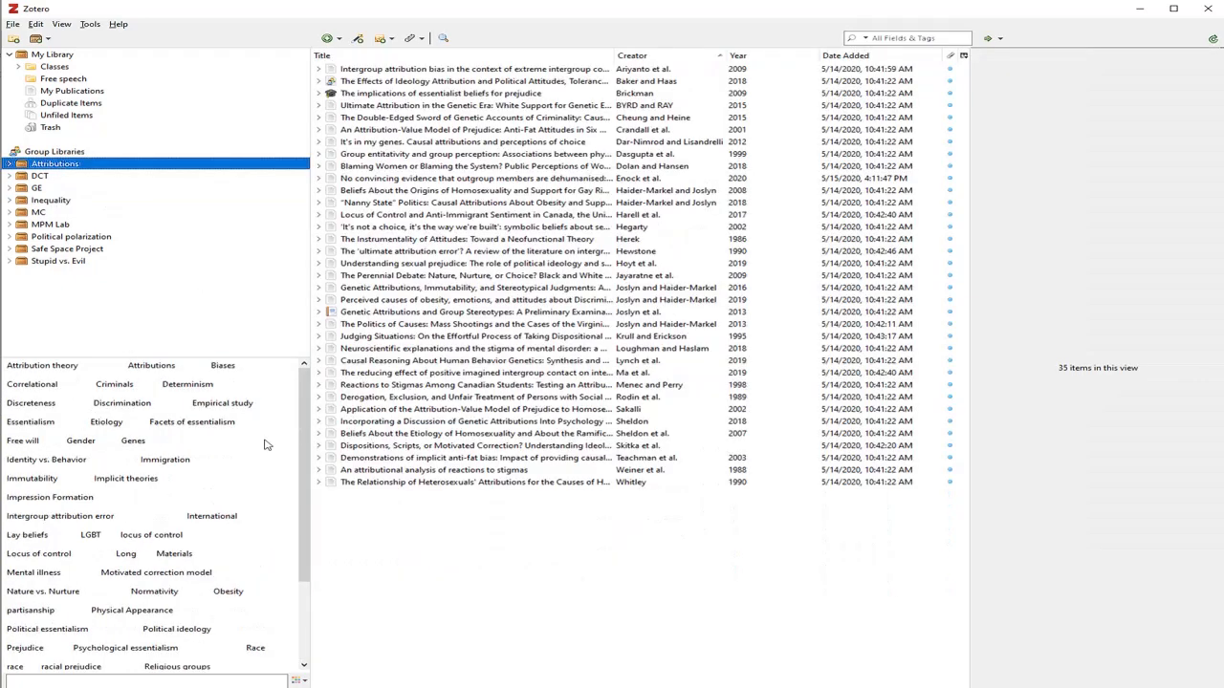
drag(304, 501, 304, 612)
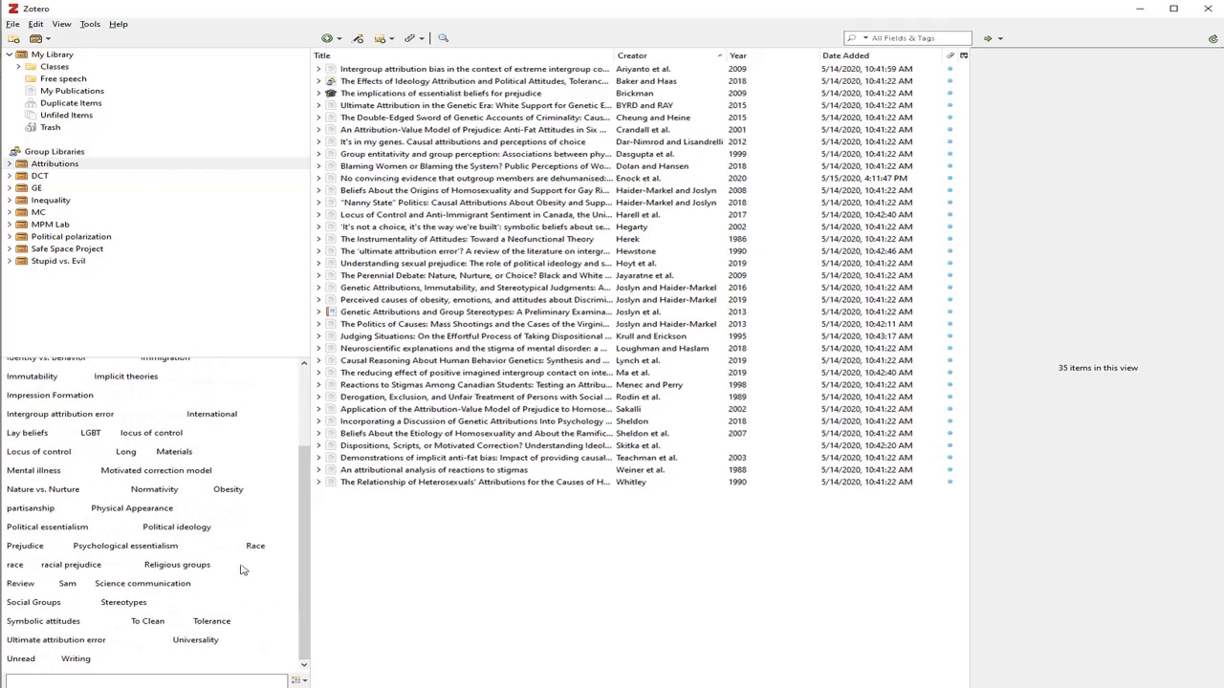
click(256, 551)
click(140, 403)
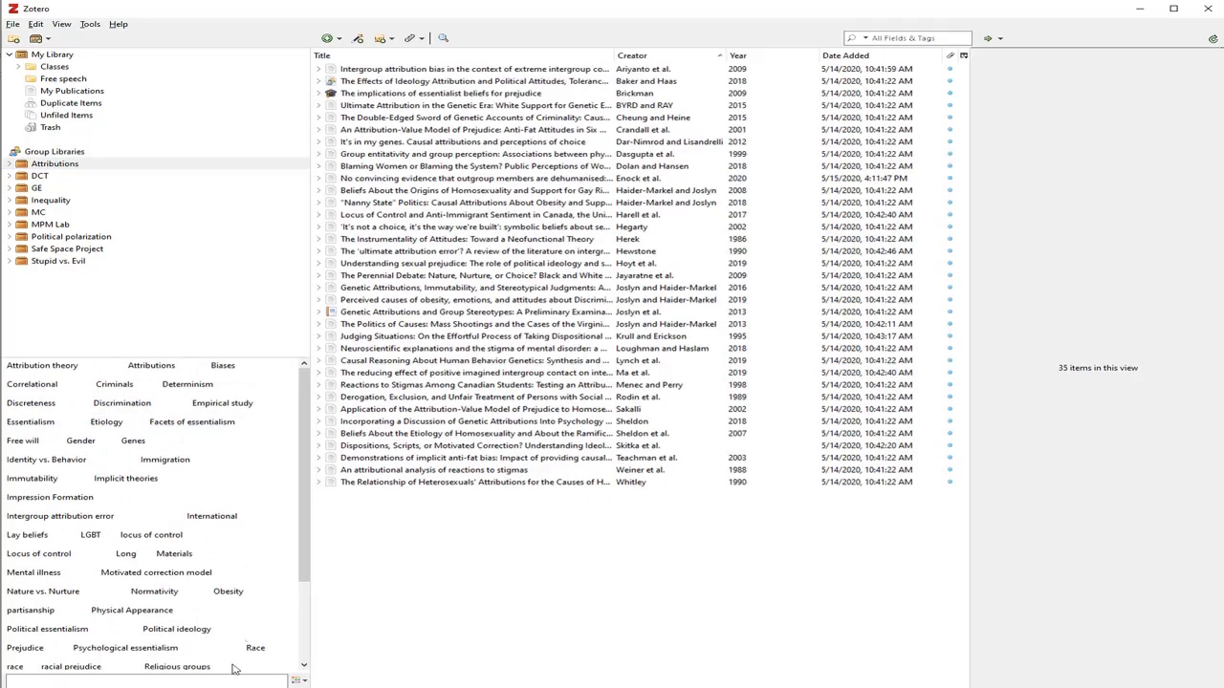
scroll(138, 547, down, 2)
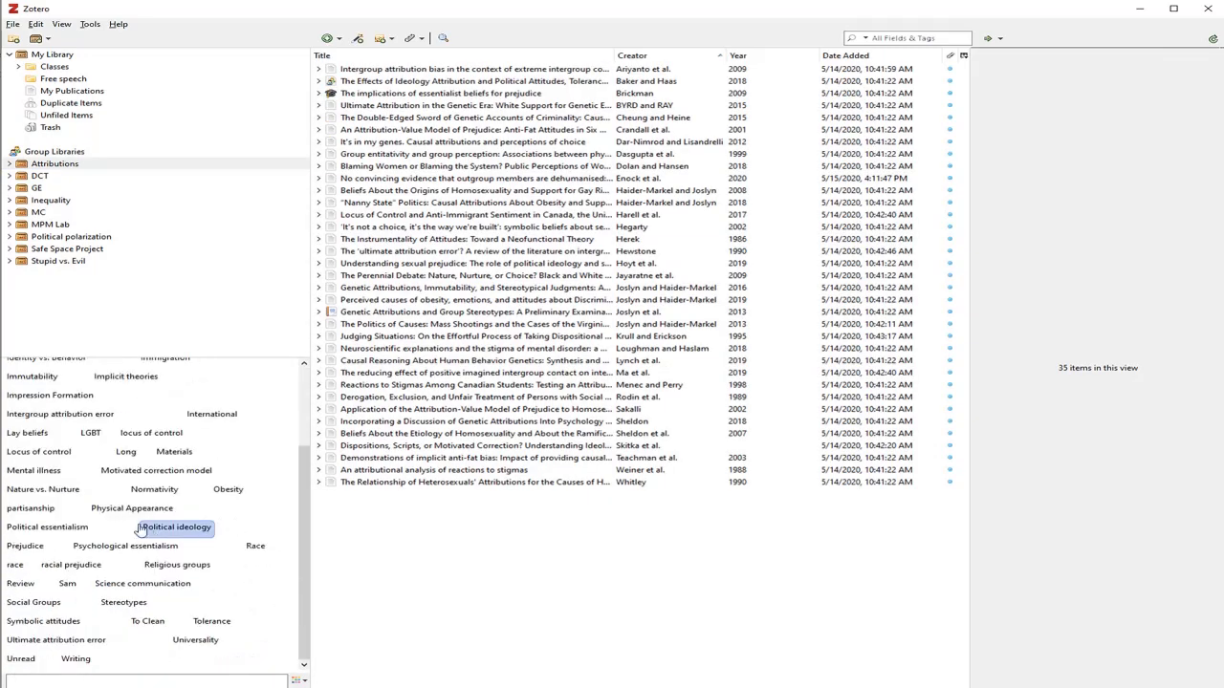
- Rename the library tag "race" to "Race" to merge it with the existing tag
right_click(21, 571)
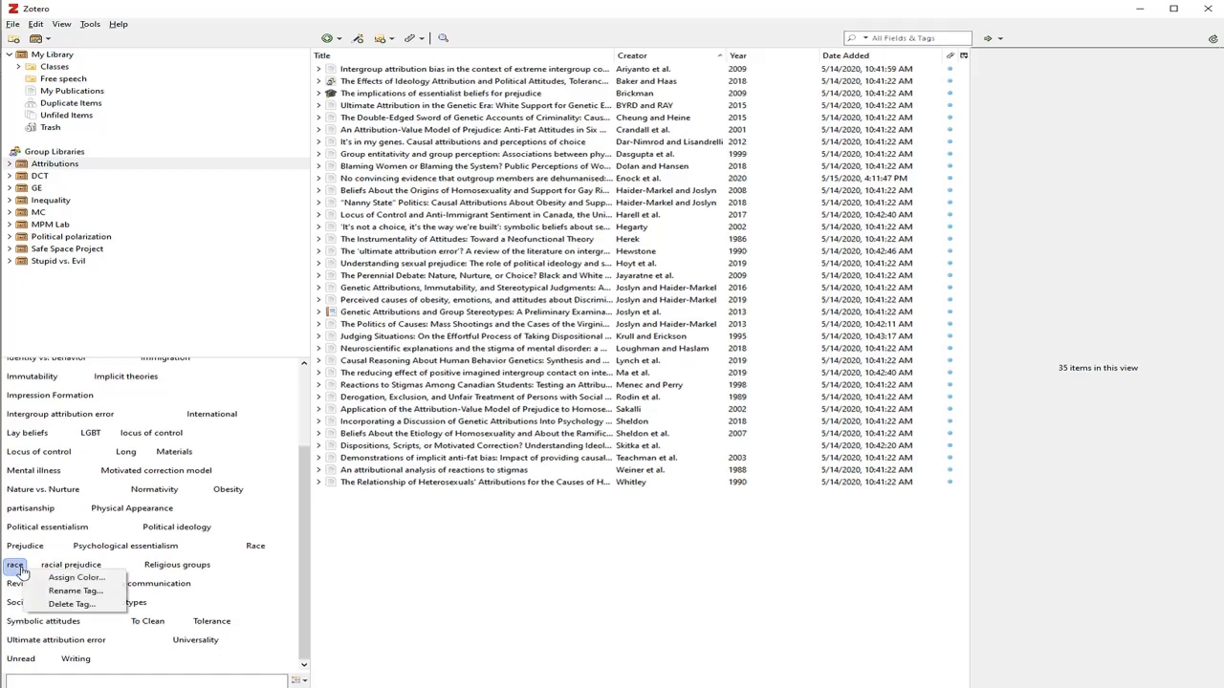
click(69, 590)
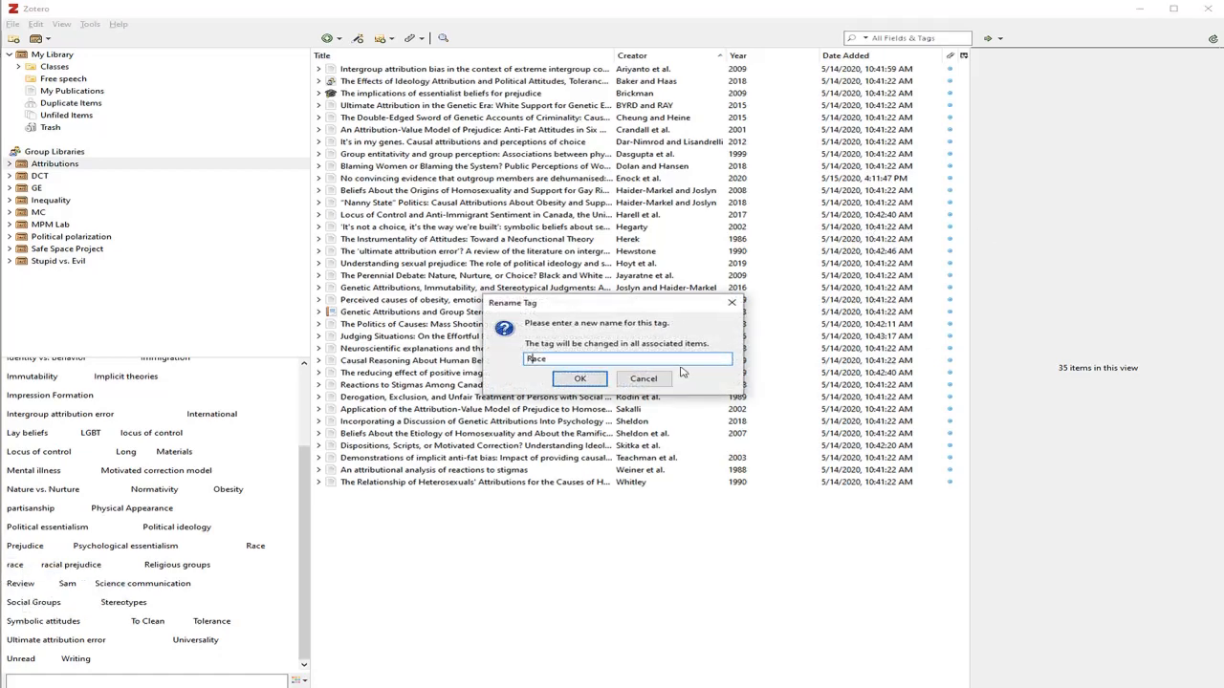
click(580, 379)
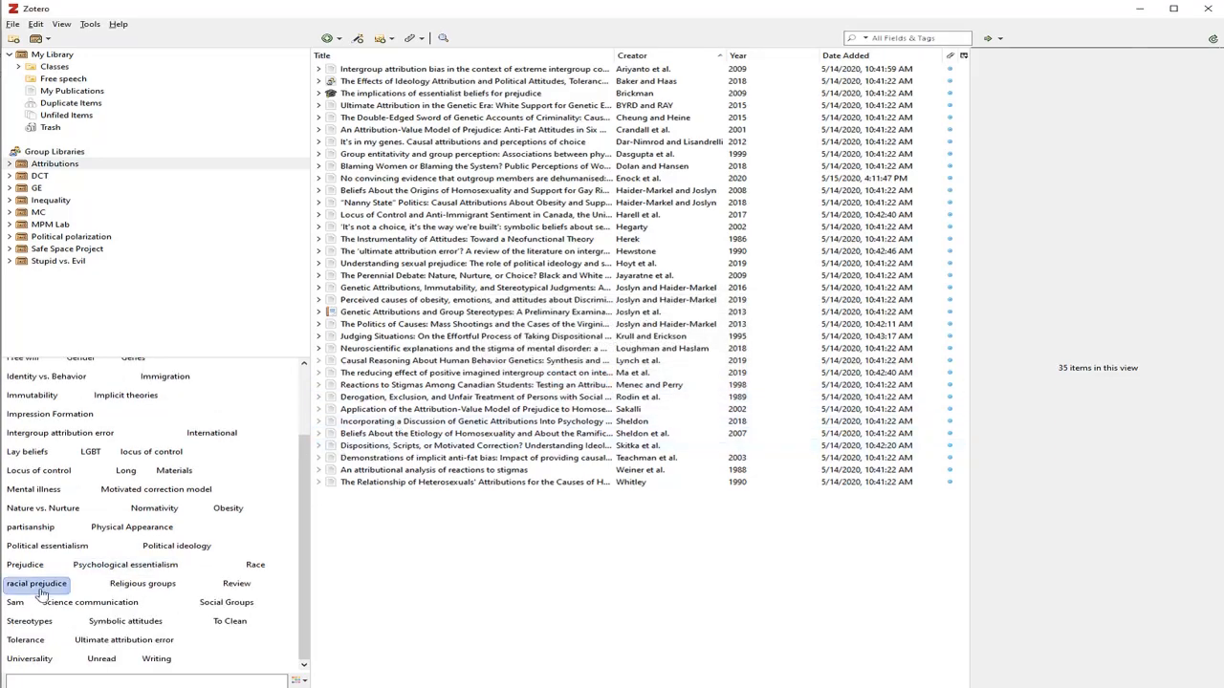
- Remove the "Race" tag from the article on intergroup attribution bias
click(551, 73)
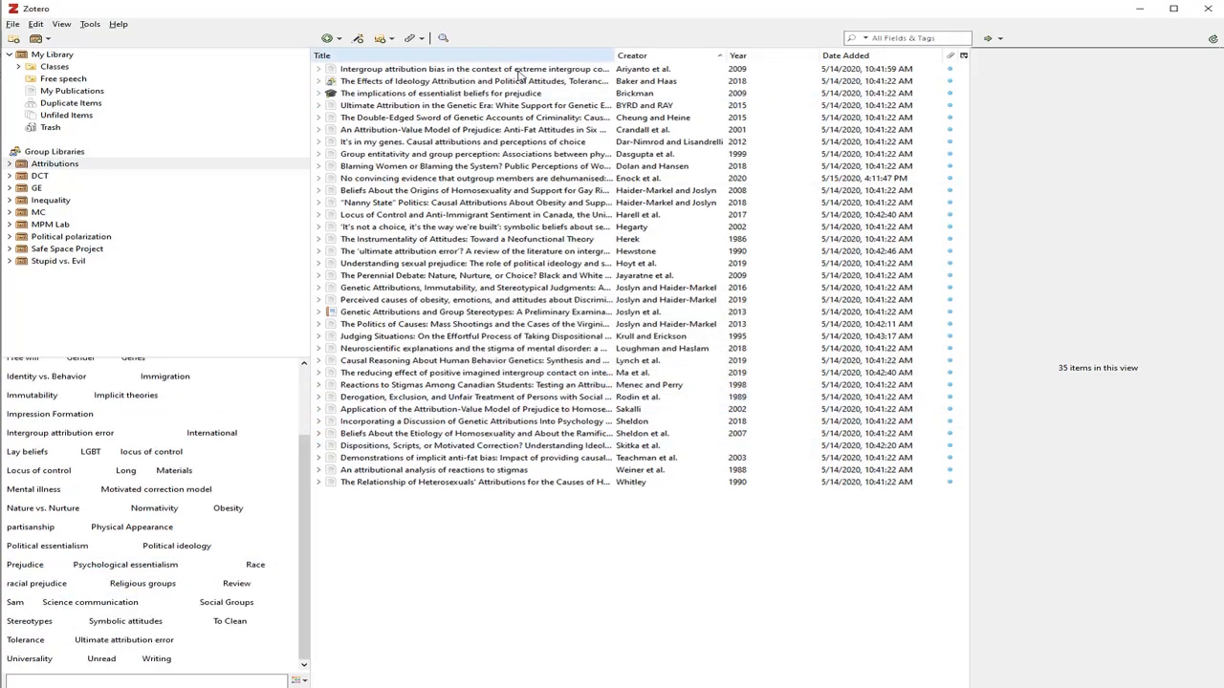
click(1212, 134)
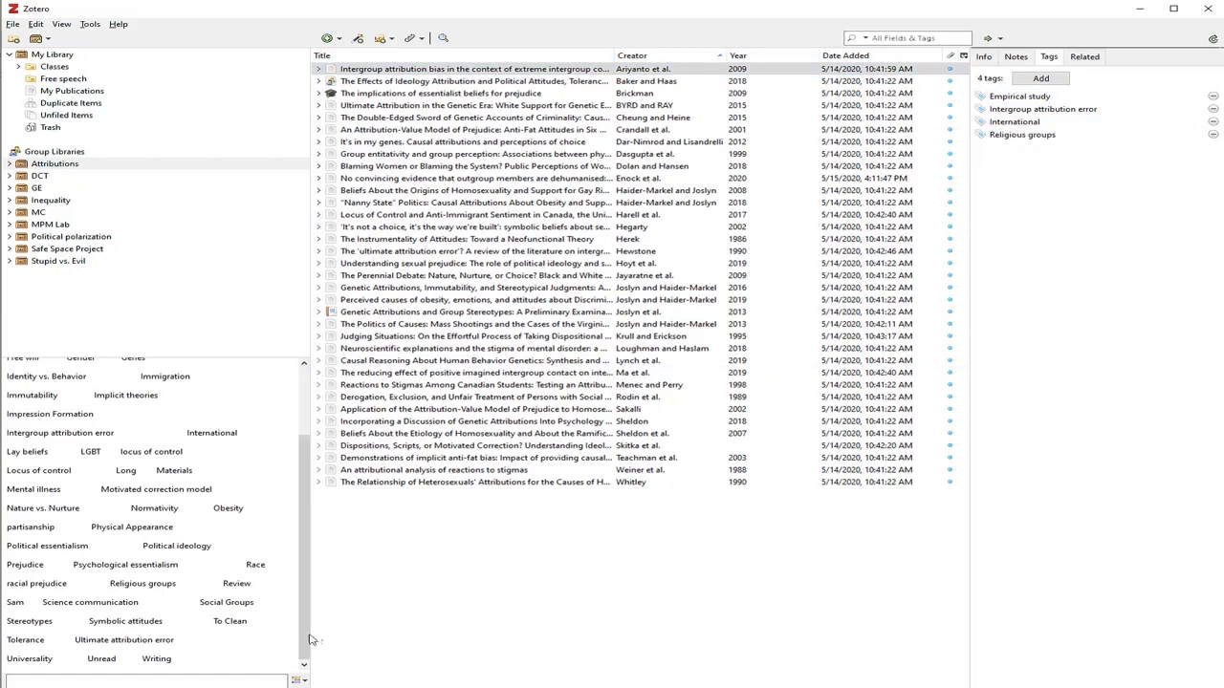
click(410, 614)
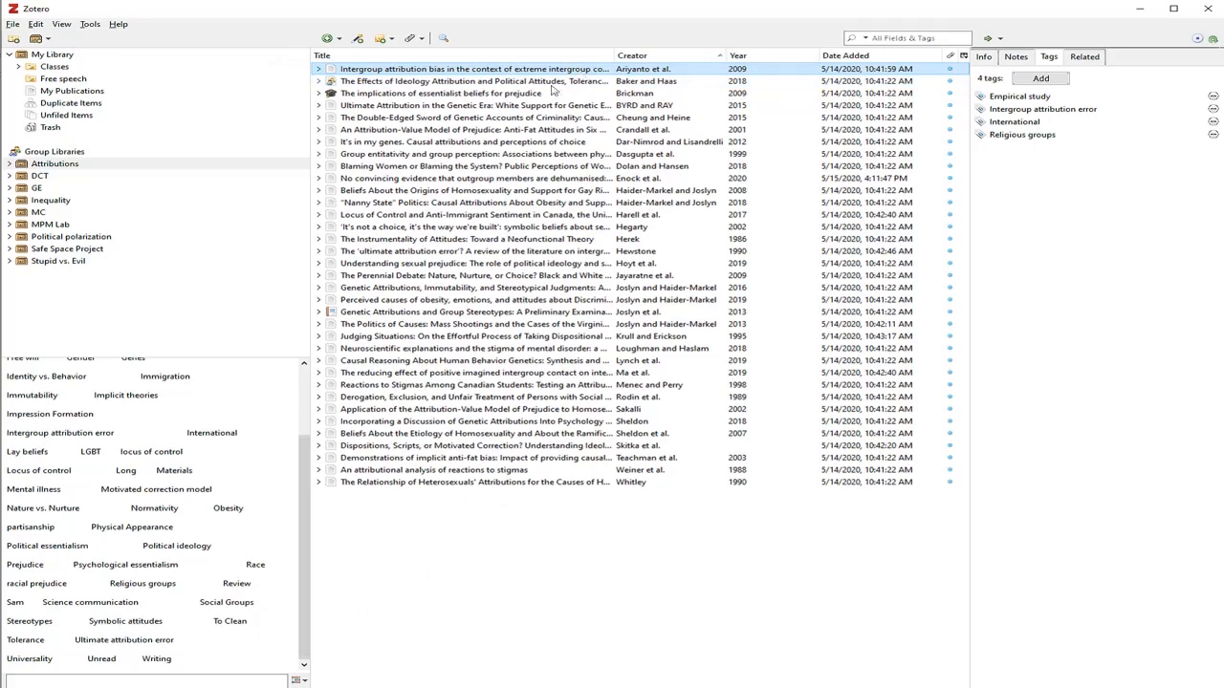
- Assign the existing "To Clean" tag to the intergroup attribution bias article and to all items in the Attributions library
drag(552, 88, 233, 623)
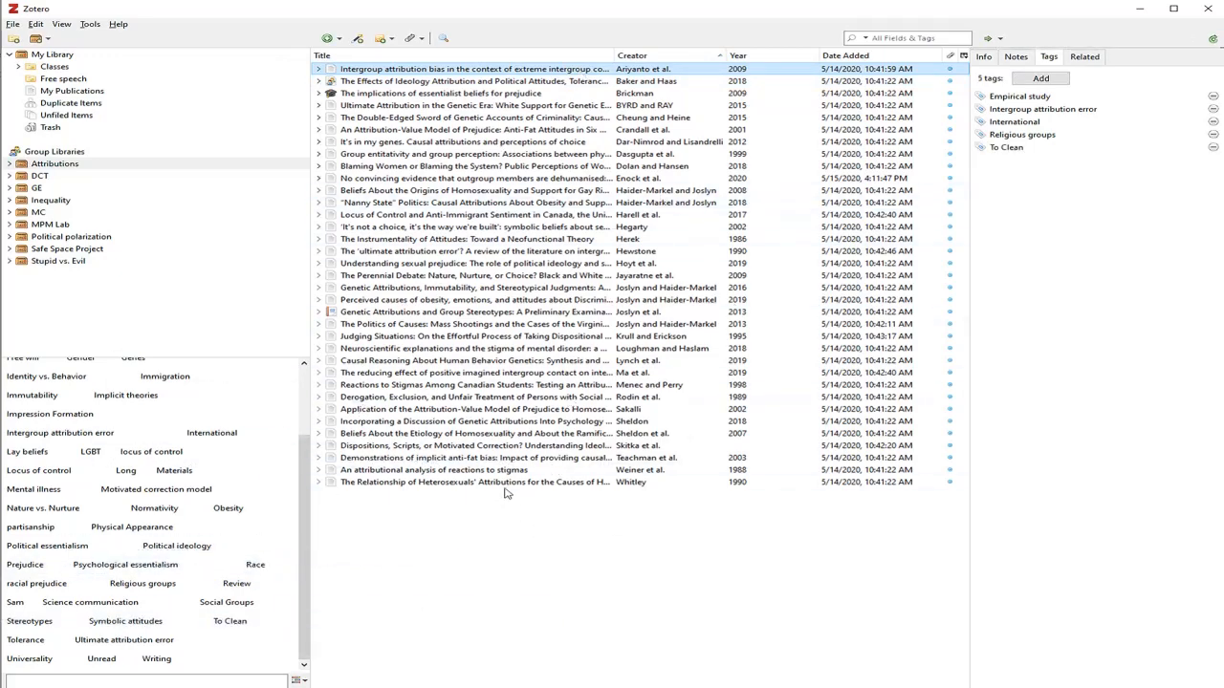
key(ctrl+a)
drag(532, 300, 232, 626)
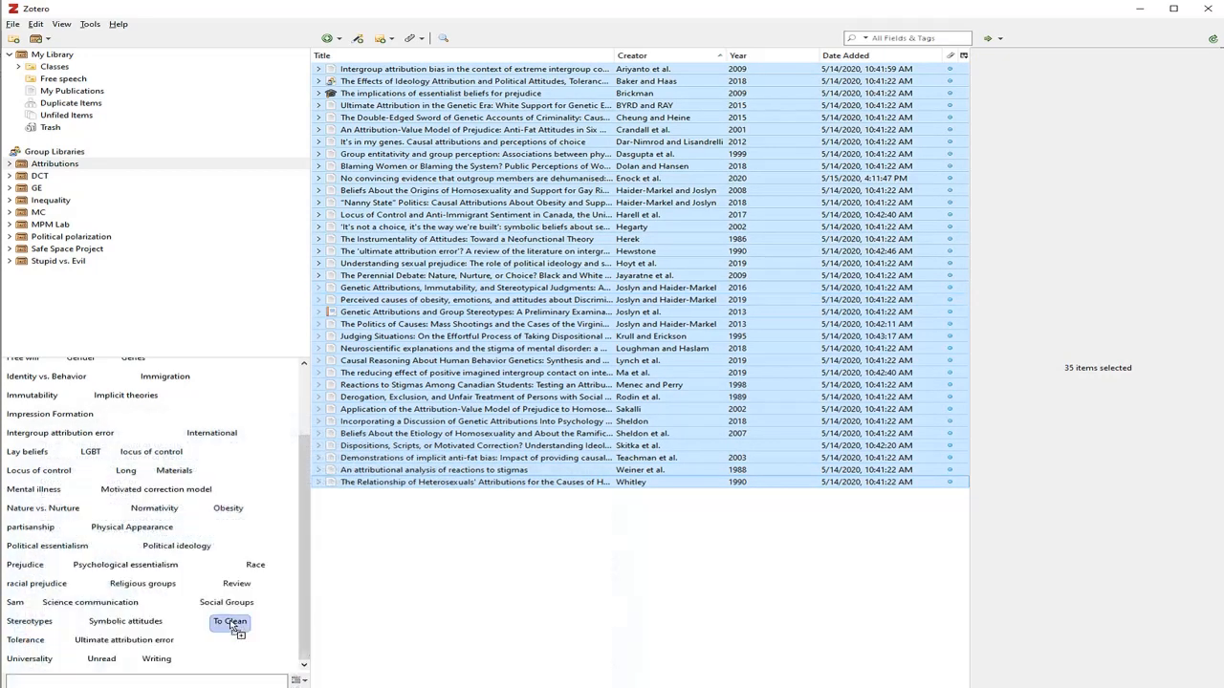
- Check the tags of a few articles and remove "To Clean" from the intergroup attribution bias article
click(545, 82)
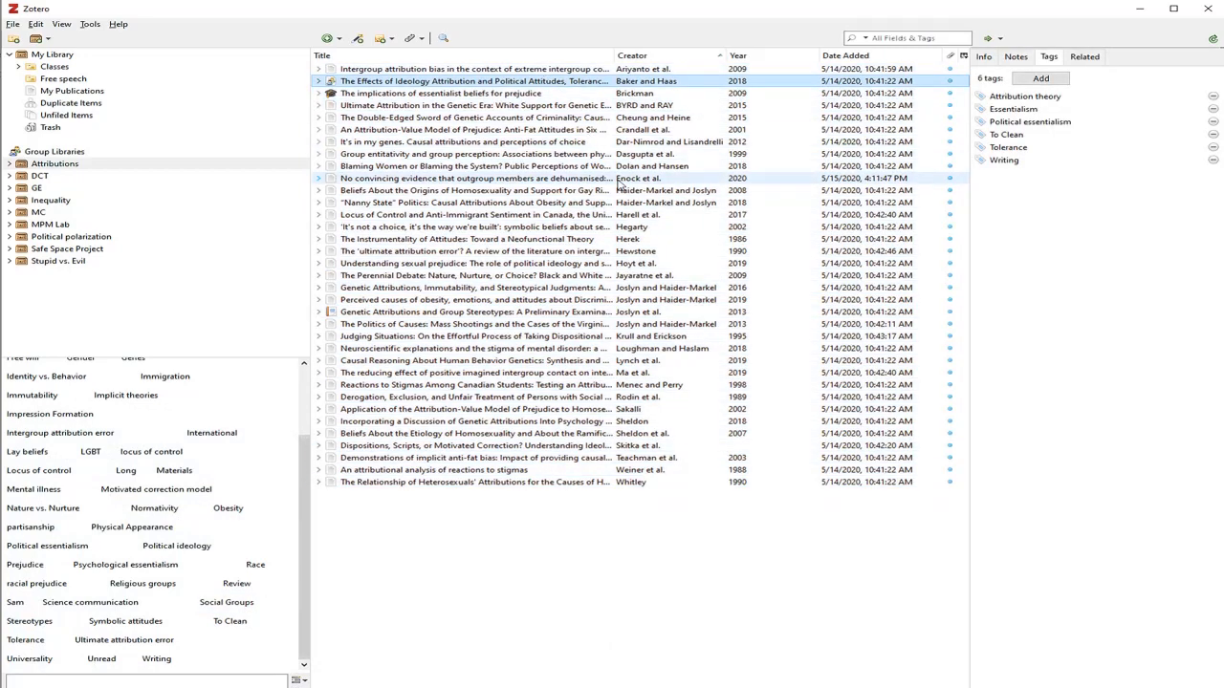
click(618, 180)
click(618, 71)
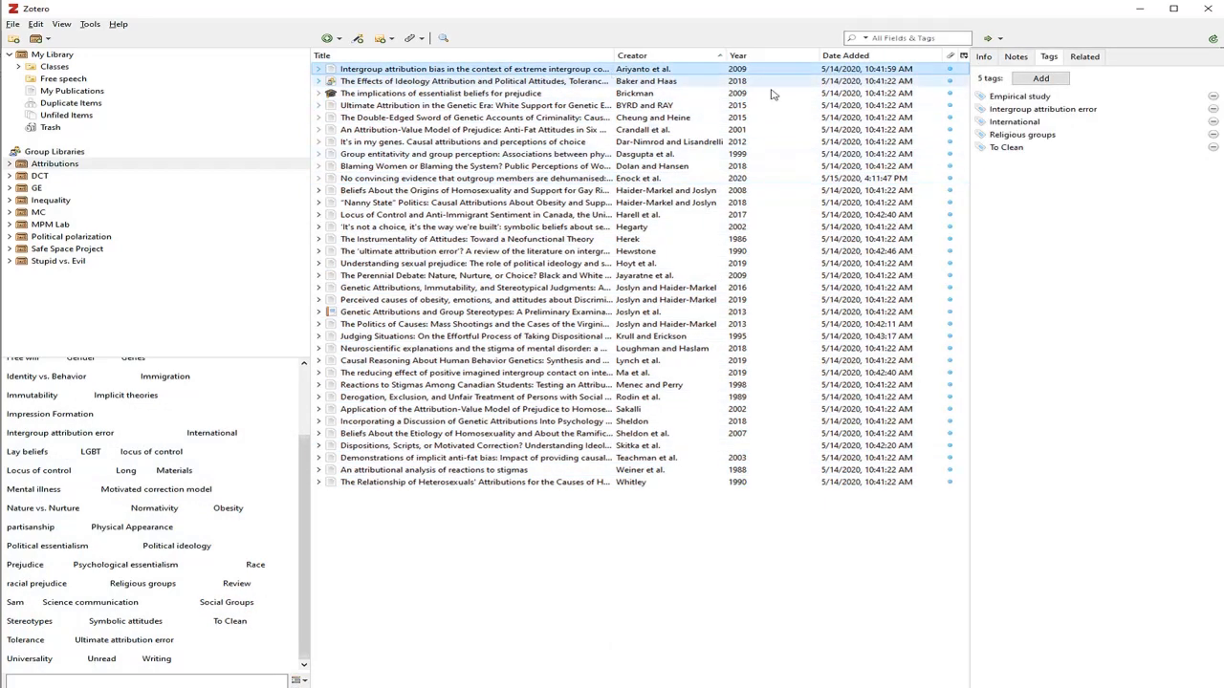
click(1212, 148)
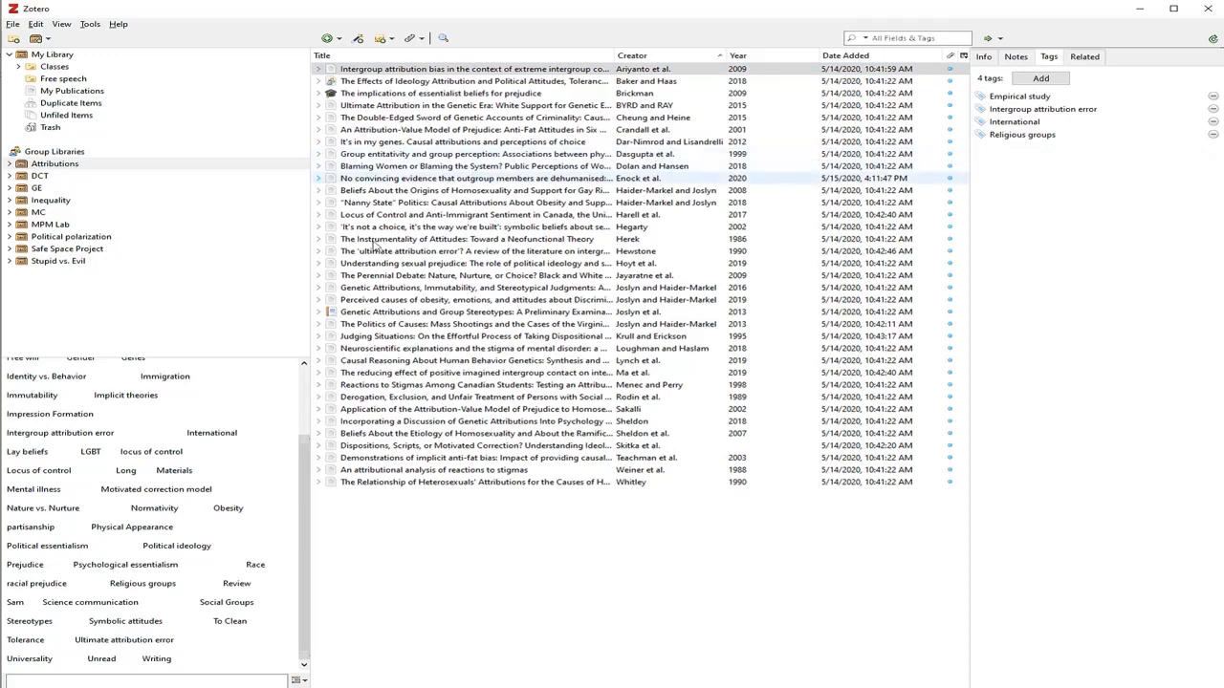
- Filter the Attributions library by the "To Clean" tag, then clear the filter
click(232, 621)
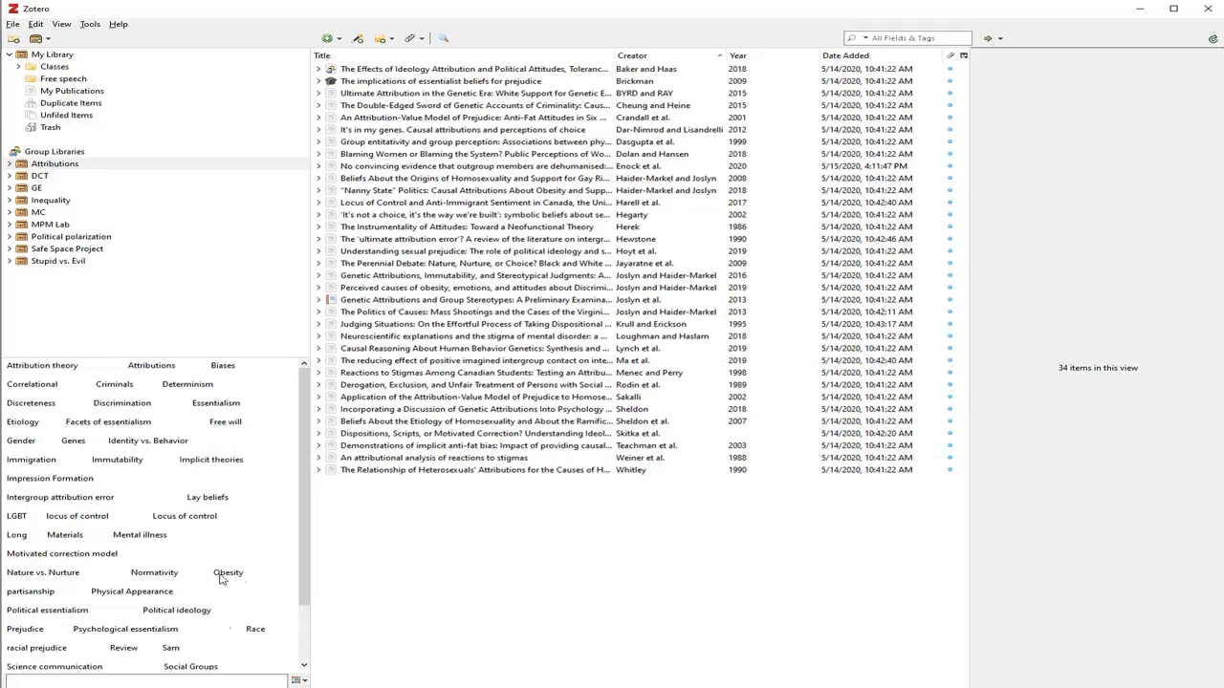
scroll(225, 593, down, 3)
click(232, 626)
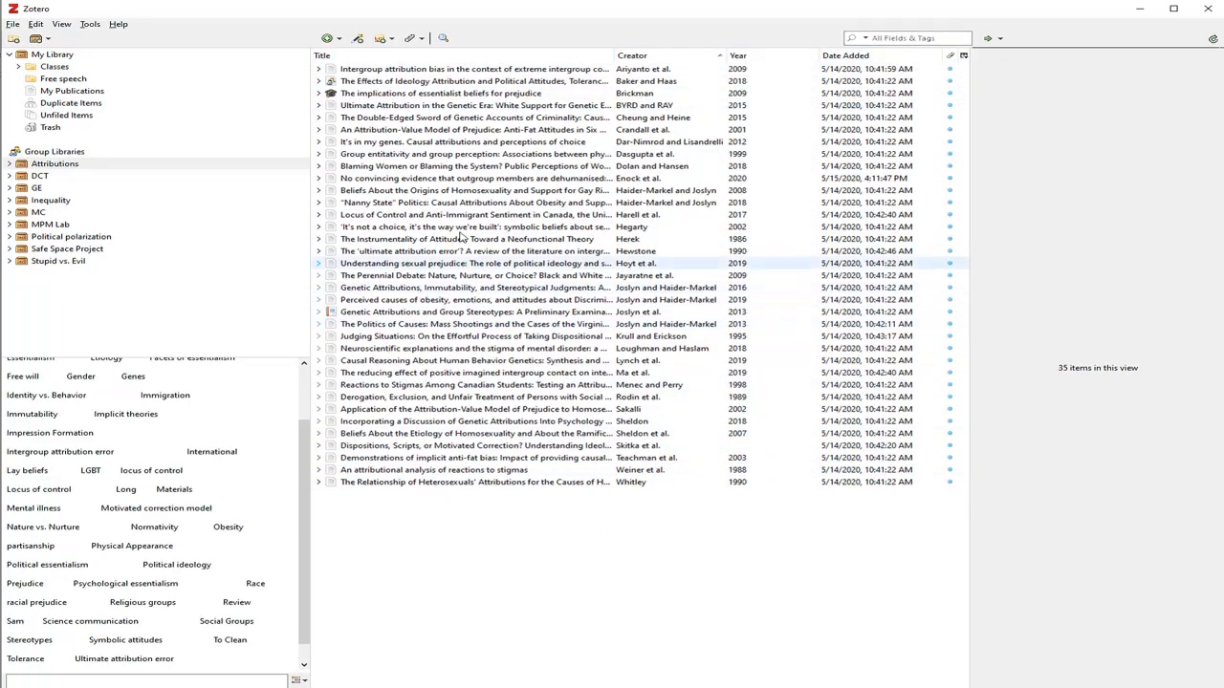
scroll(191, 430, up, 3)
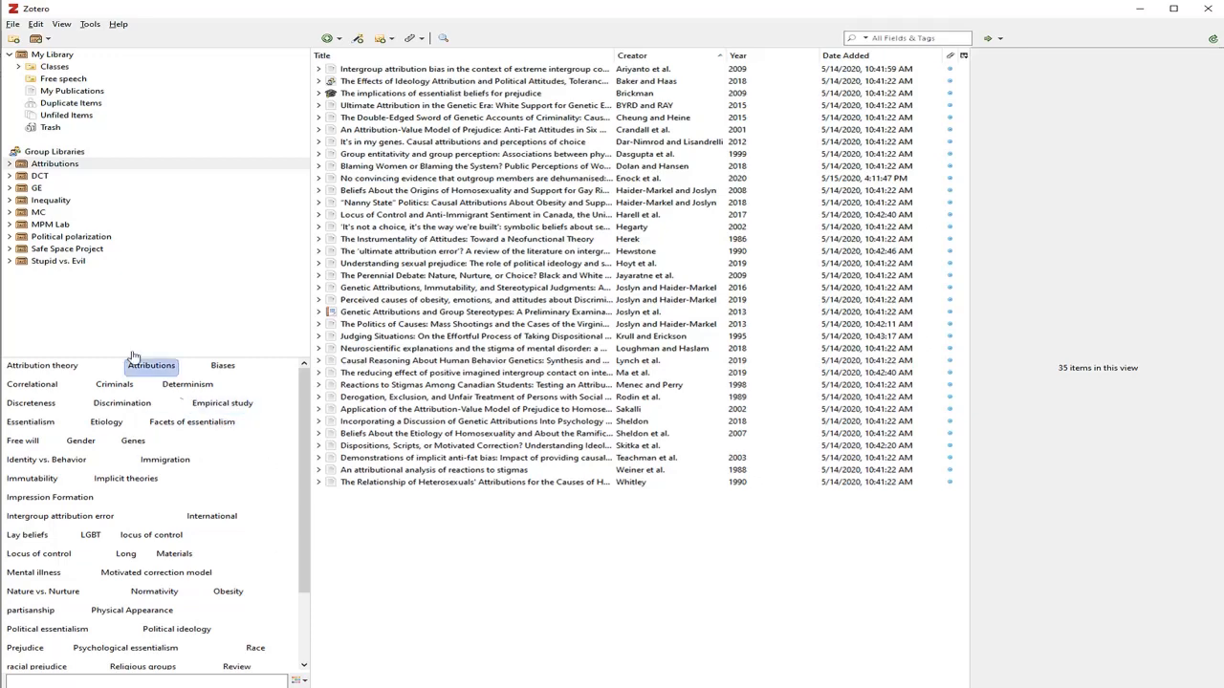
- Delete the colored tags "Found" and "Can't Find" from the MC library
click(38, 213)
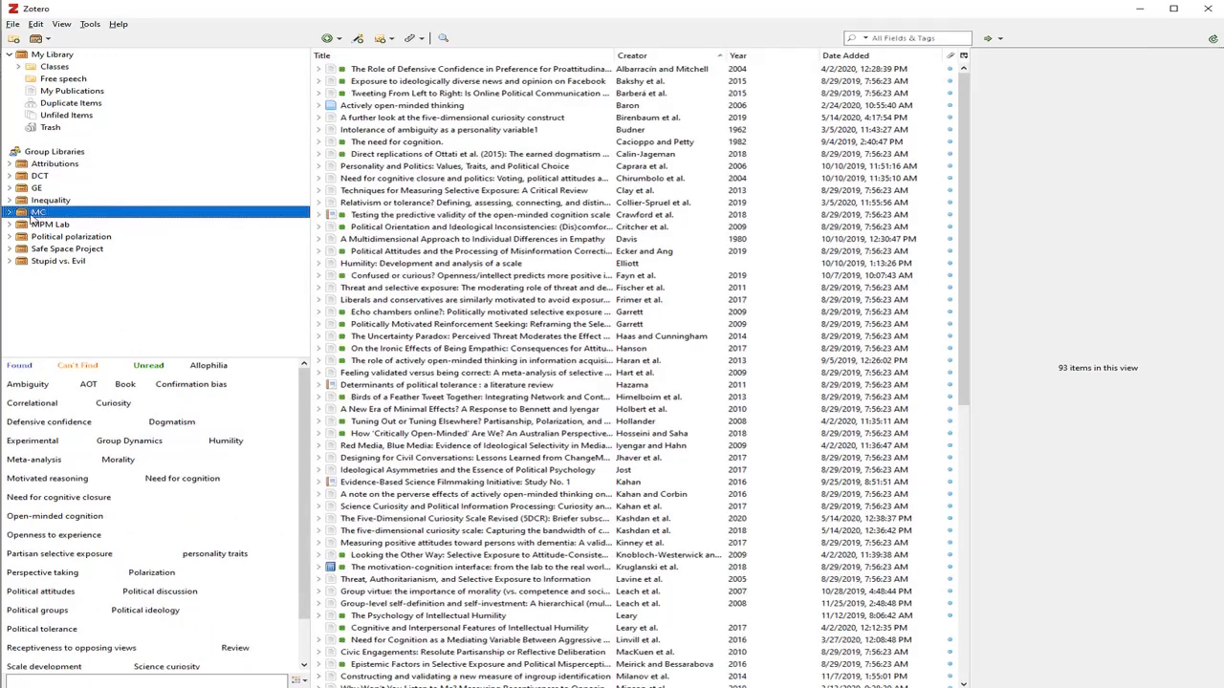
right_click(29, 369)
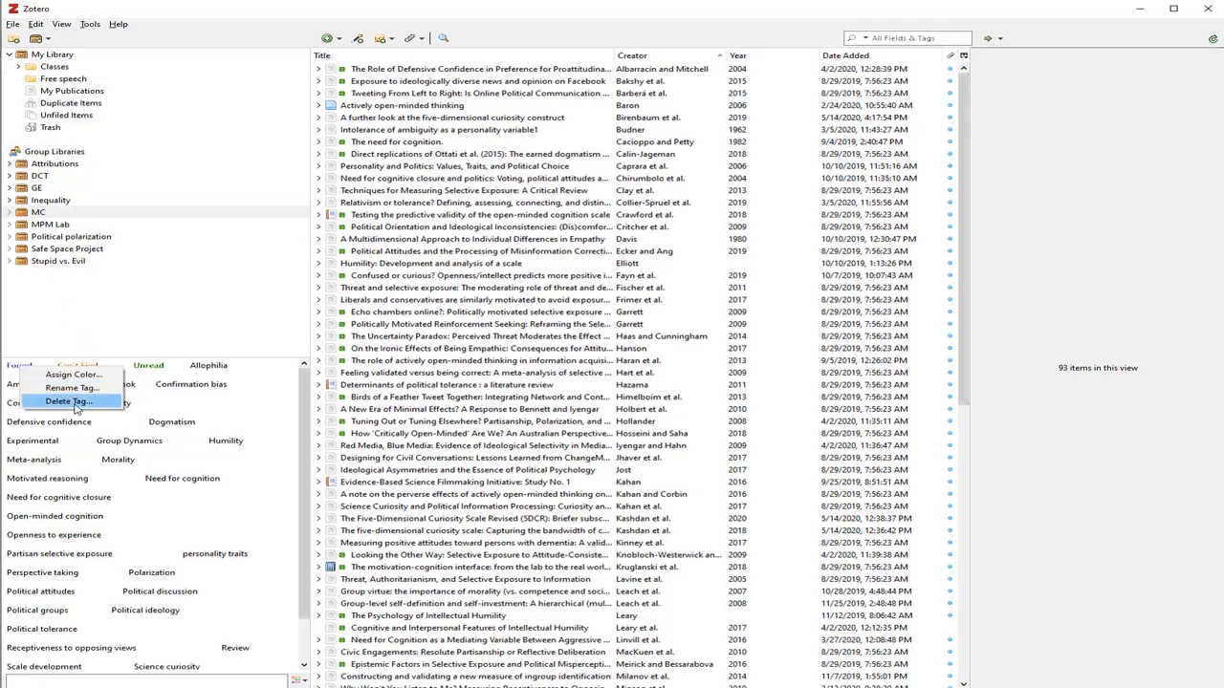
click(85, 357)
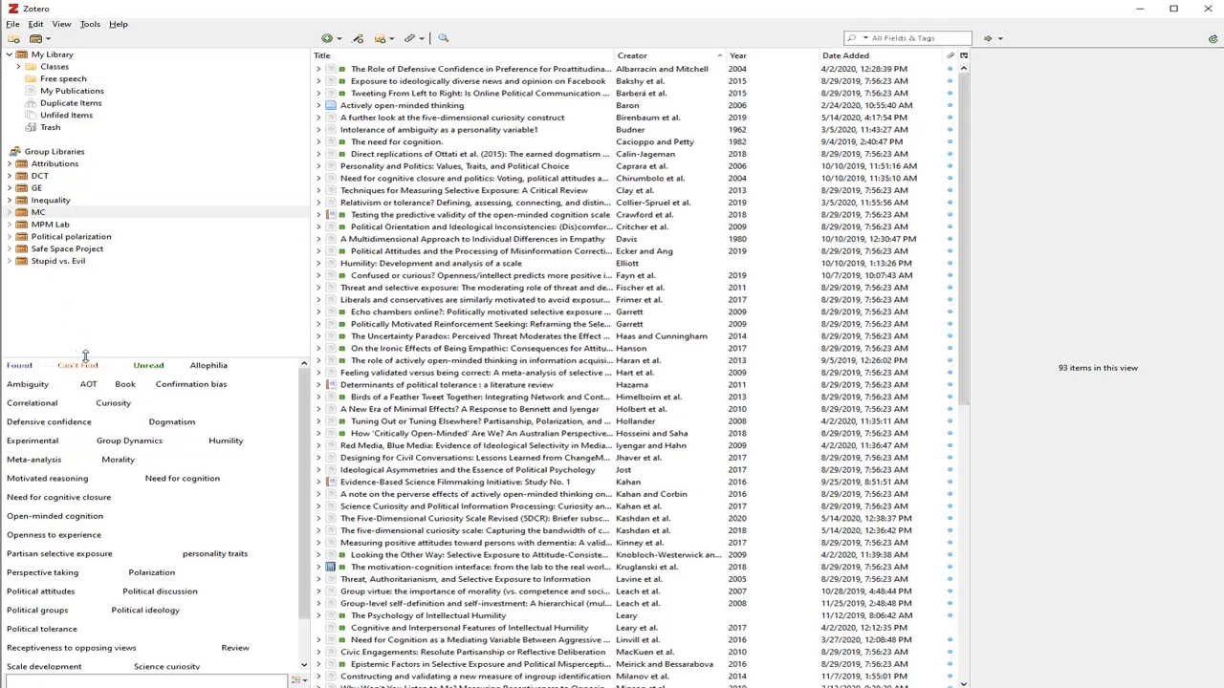
right_click(23, 371)
click(83, 407)
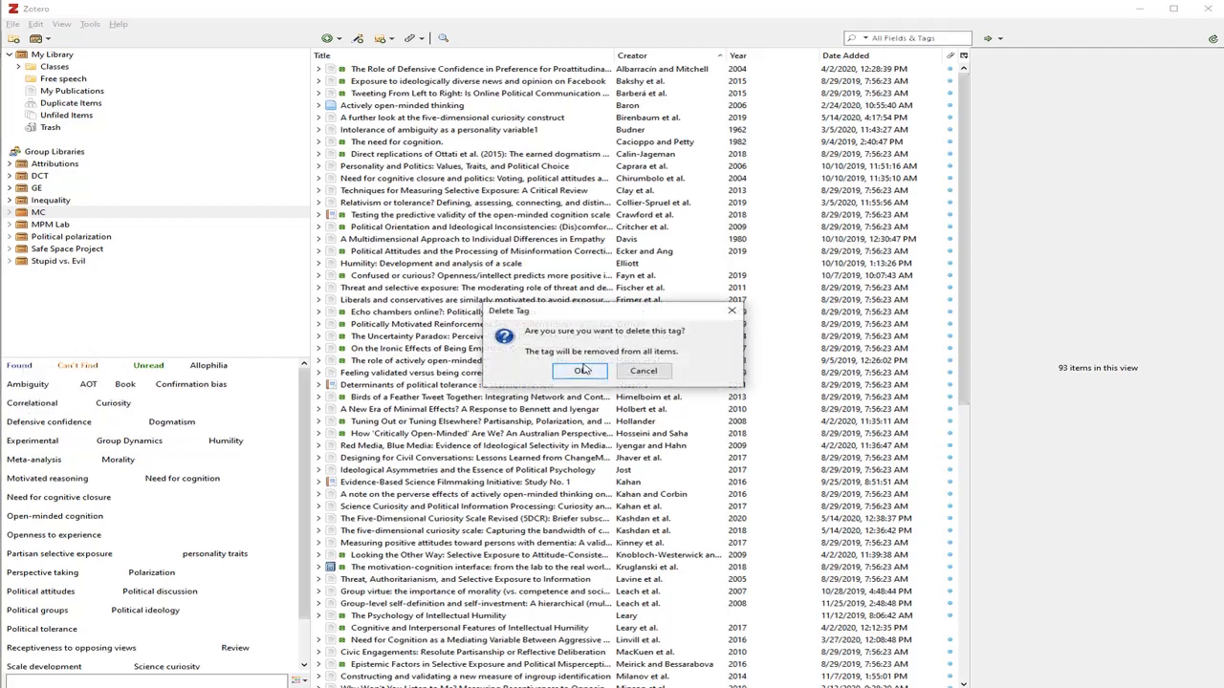
click(582, 370)
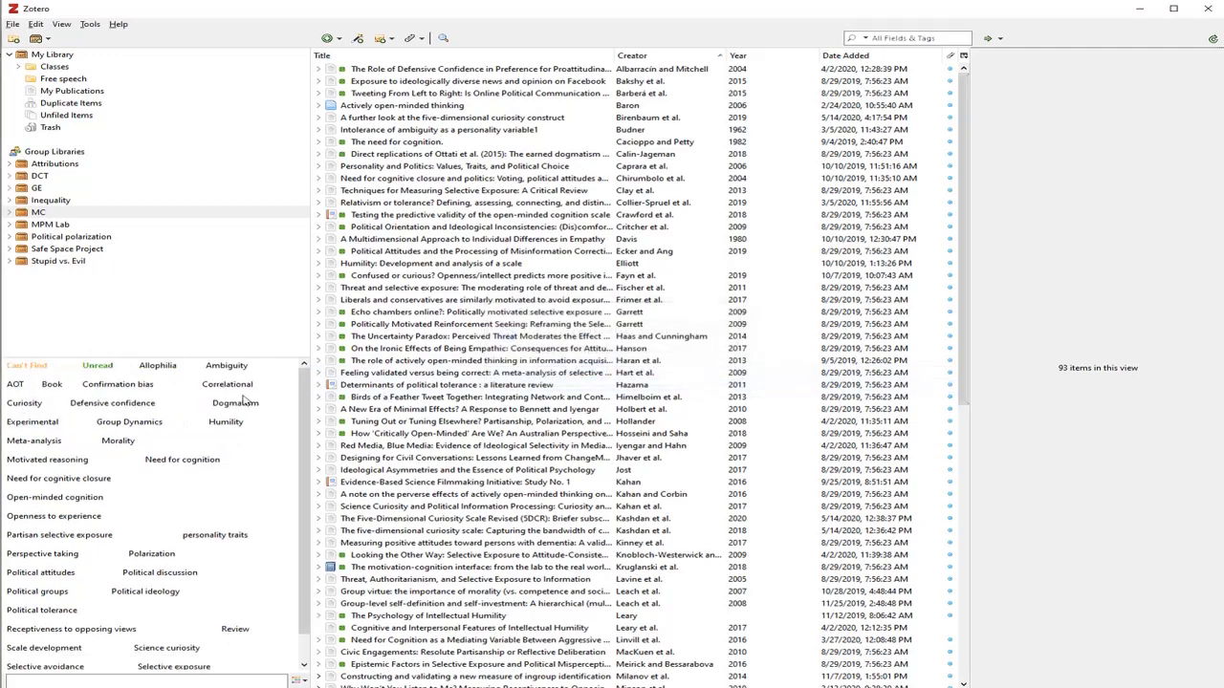
click(579, 371)
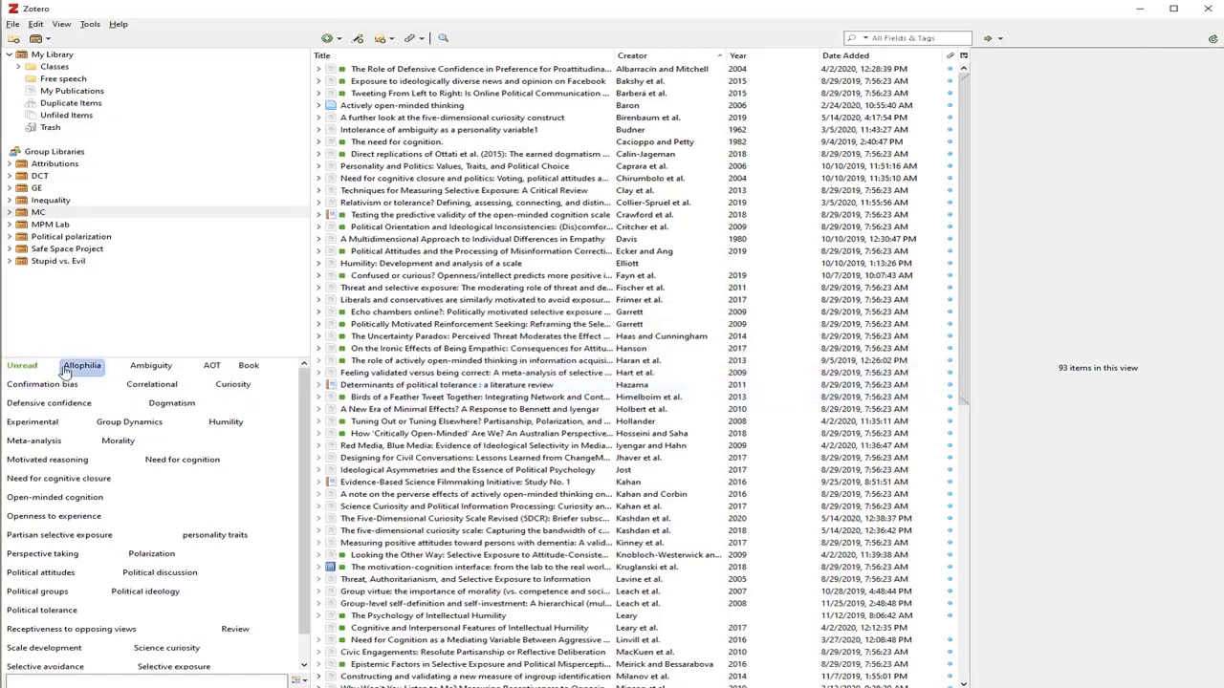
- Review the MC library's tags, trying filters such as "Allophilia", and return to the Attributions library with no filter set
scroll(153, 431, down, 1)
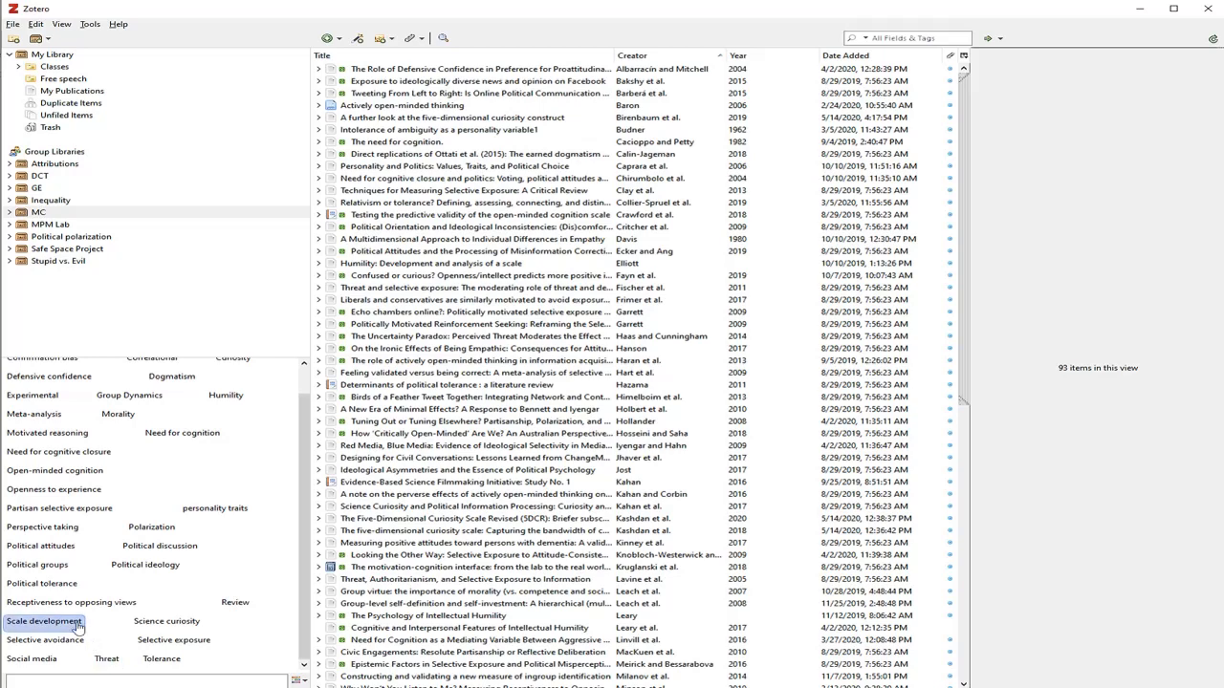
scroll(69, 585, up, 1)
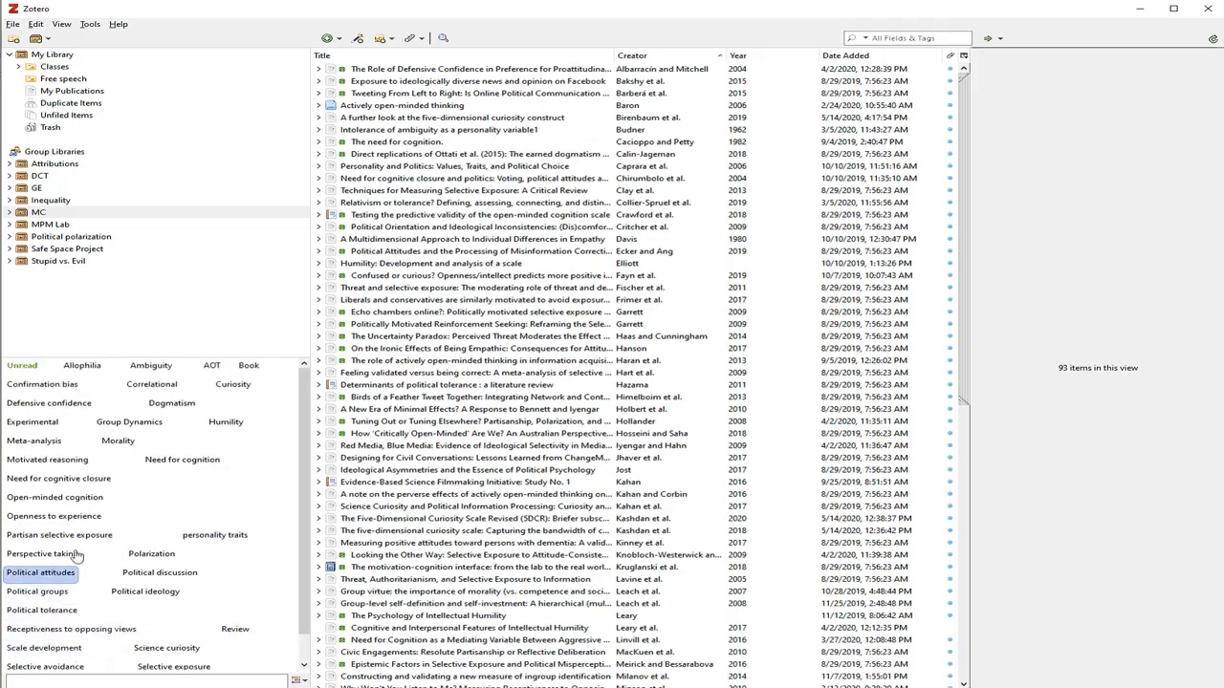
click(76, 373)
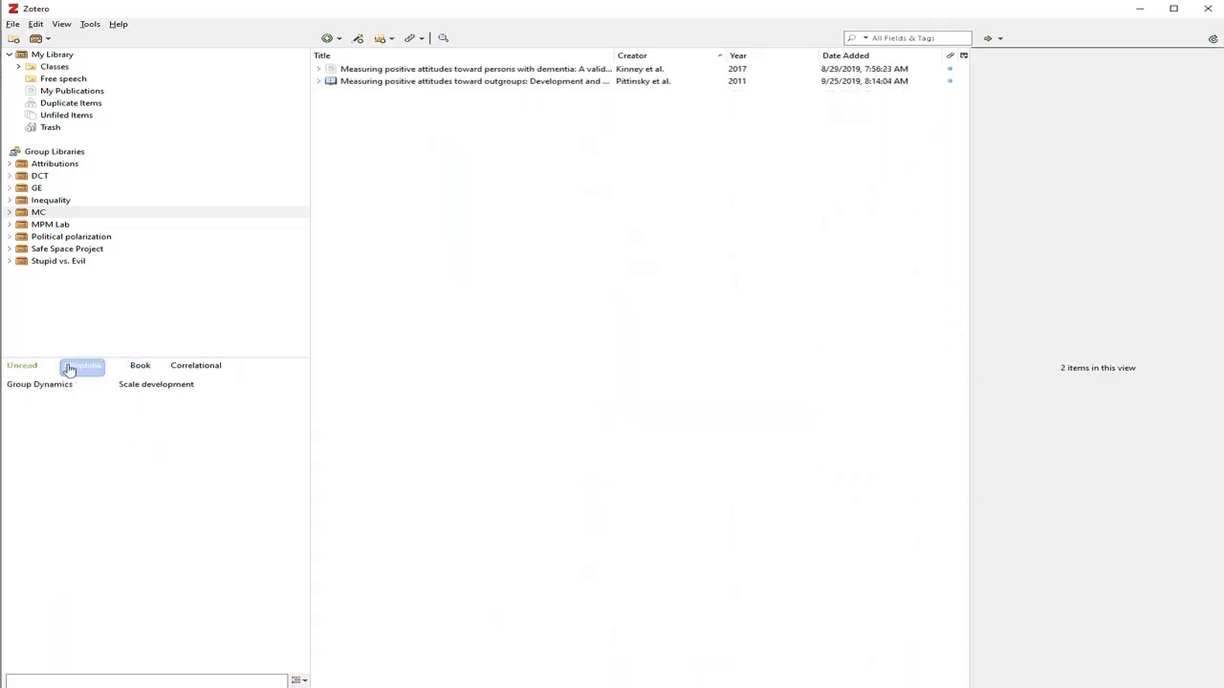
click(89, 372)
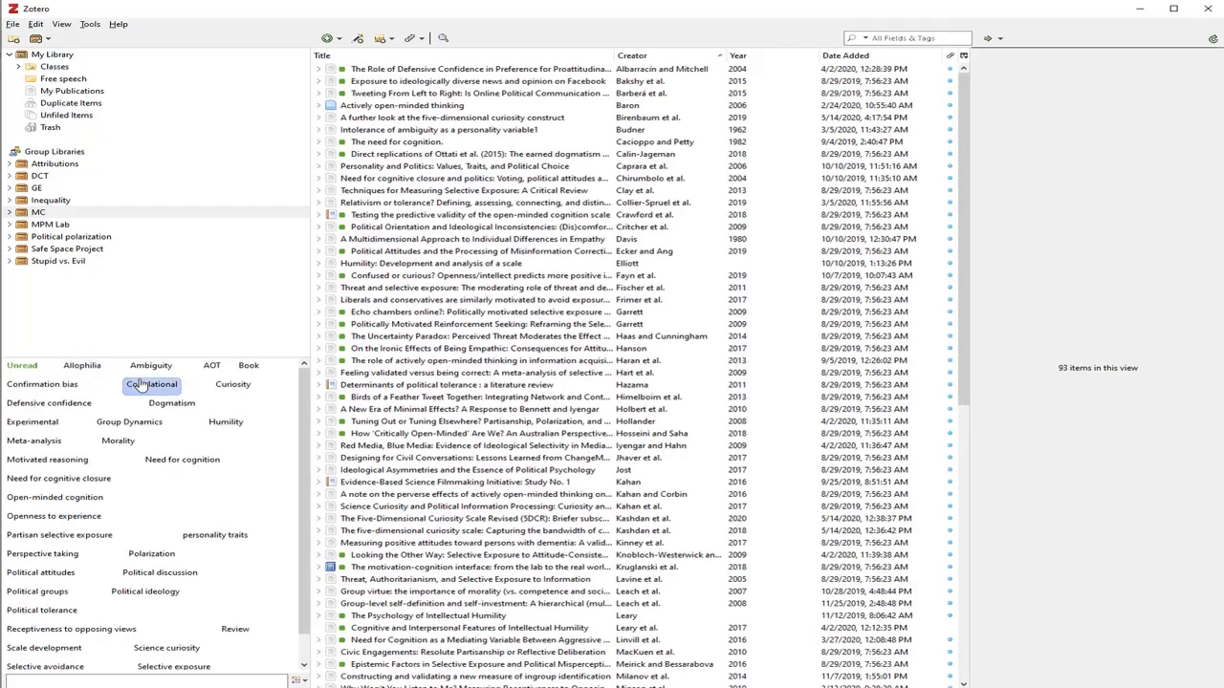
click(141, 384)
click(150, 373)
click(88, 369)
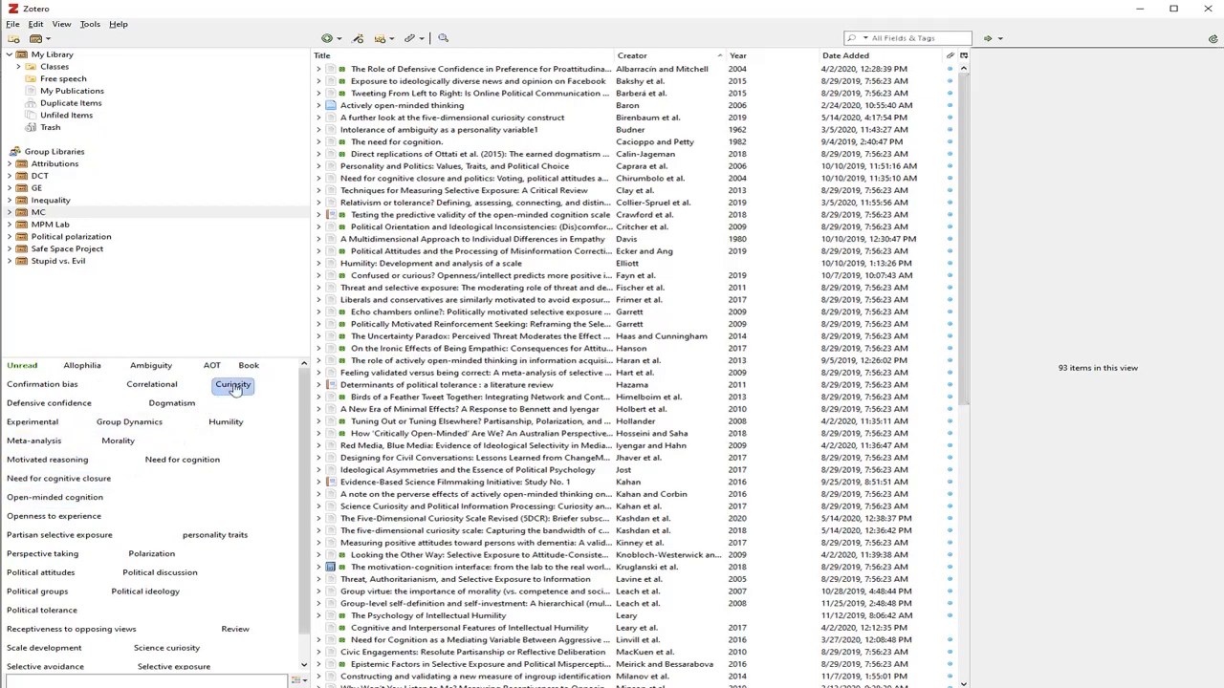
scroll(246, 455, down, 1)
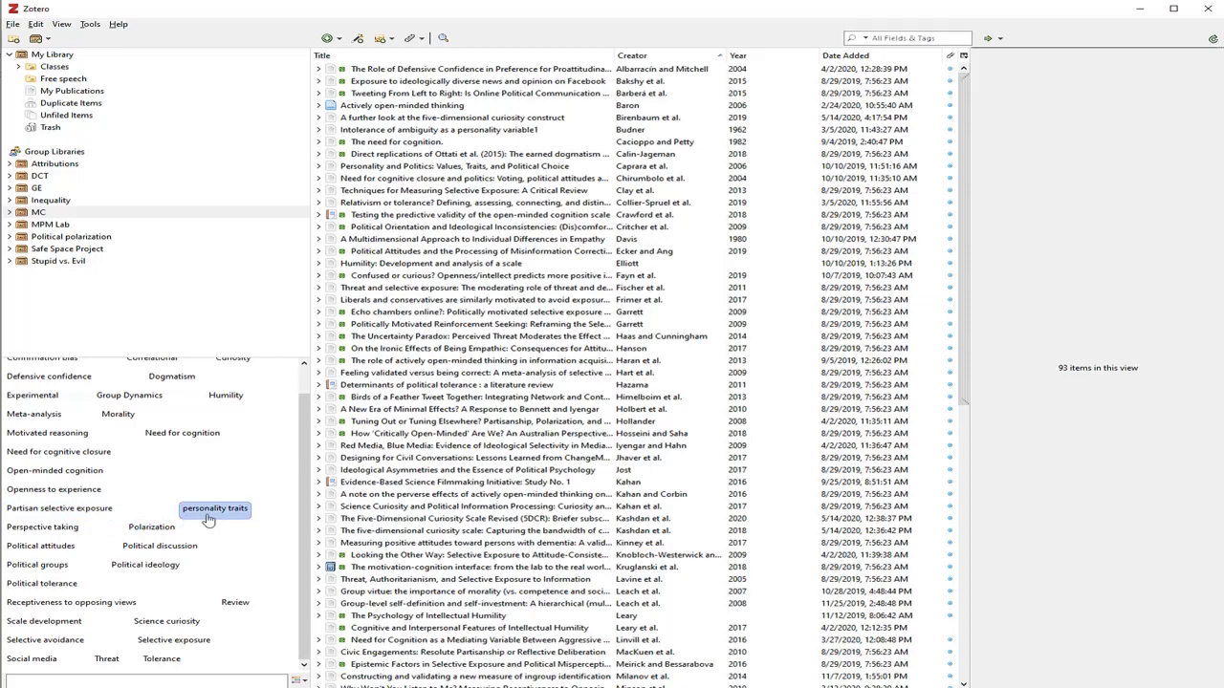
click(54, 165)
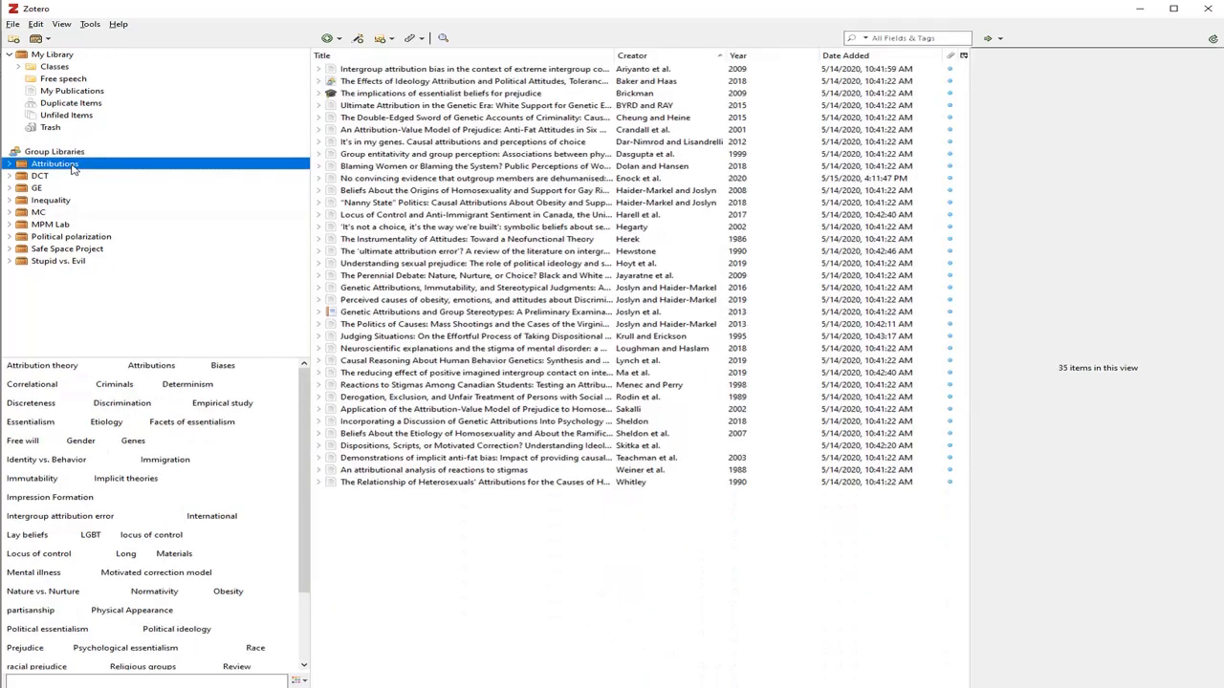